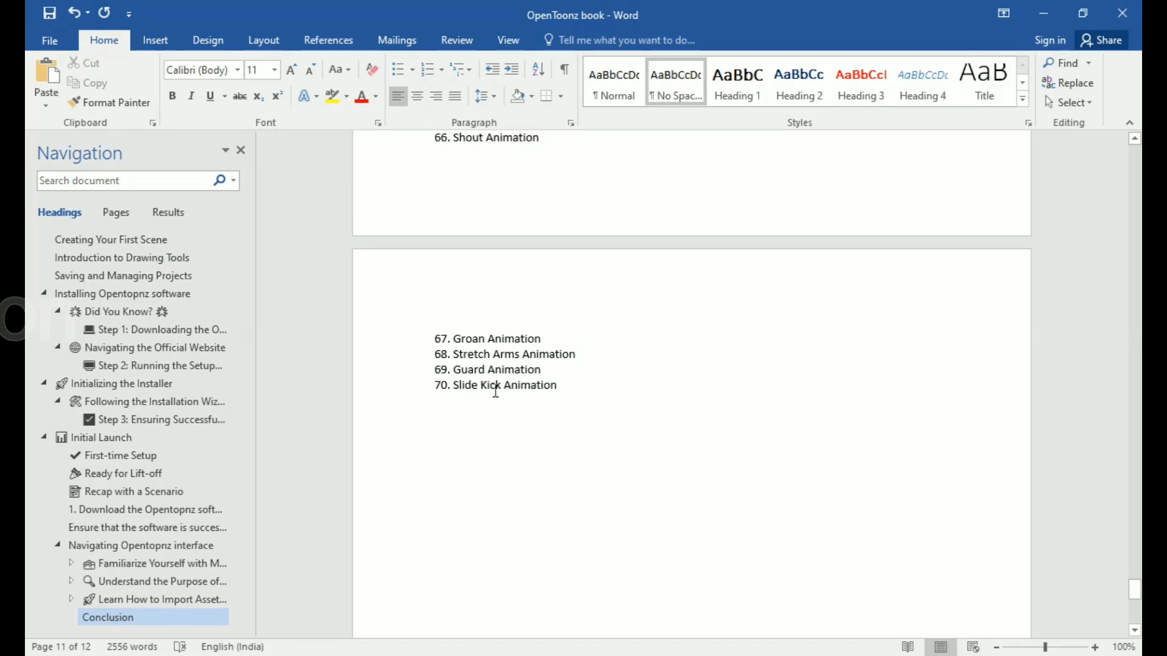
Review the numbered list of 70 animation types in the OpenToonz book document.
scroll(503, 389, up, 10)
scroll(503, 389, up, 10)
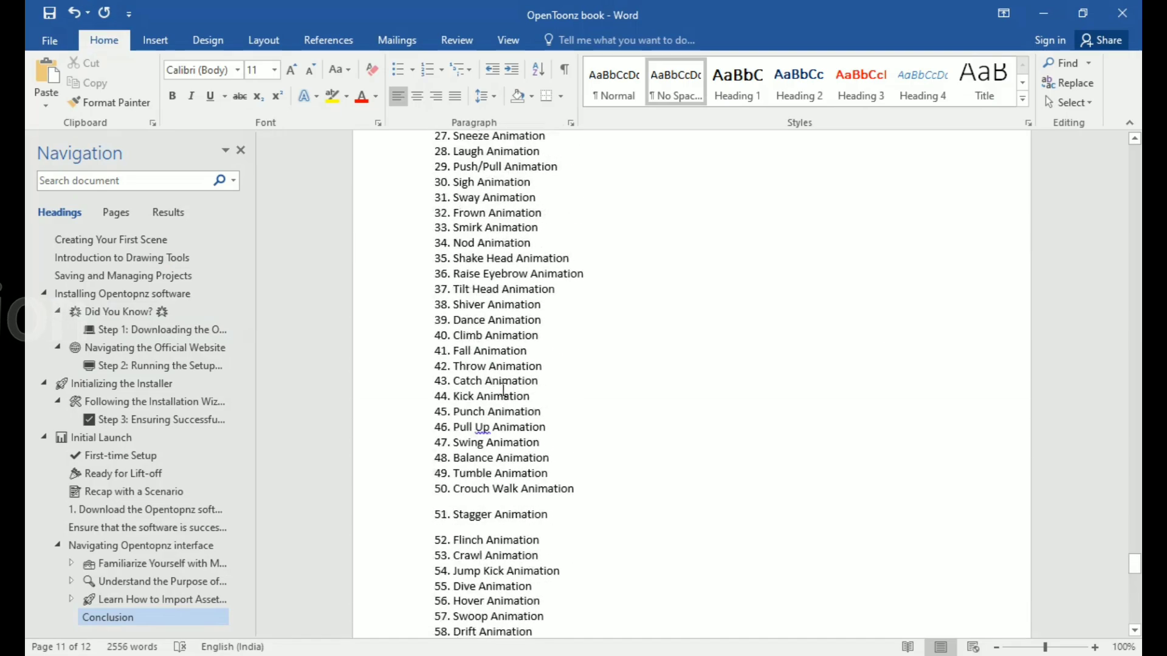
scroll(504, 387, up, 4)
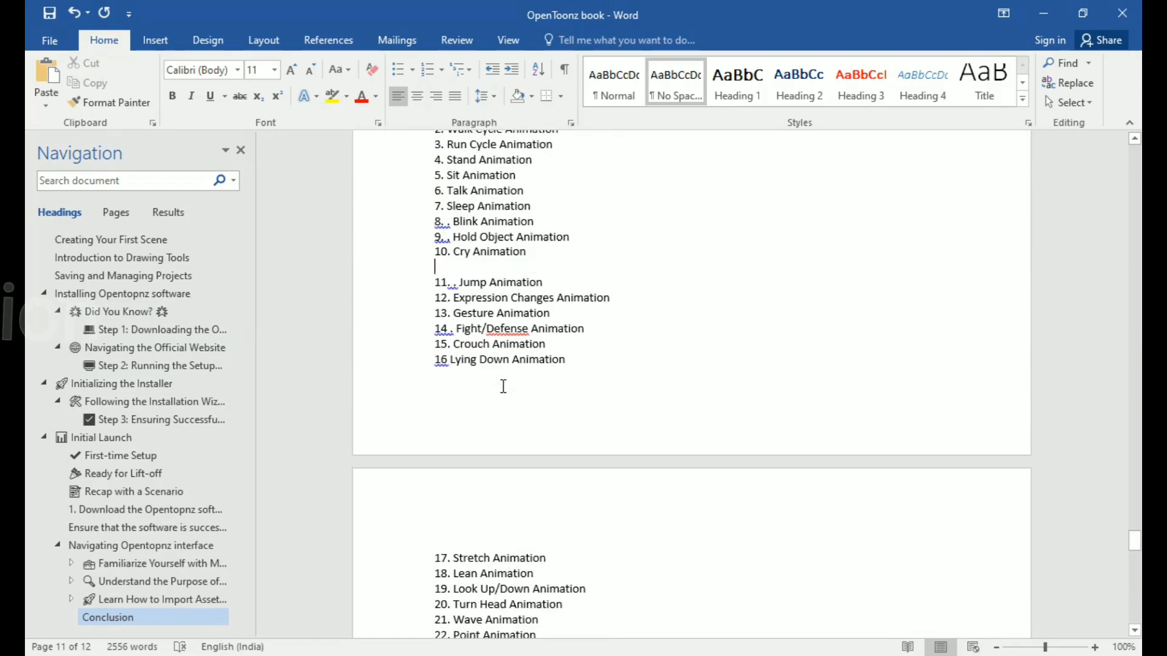
scroll(515, 288, up, 1)
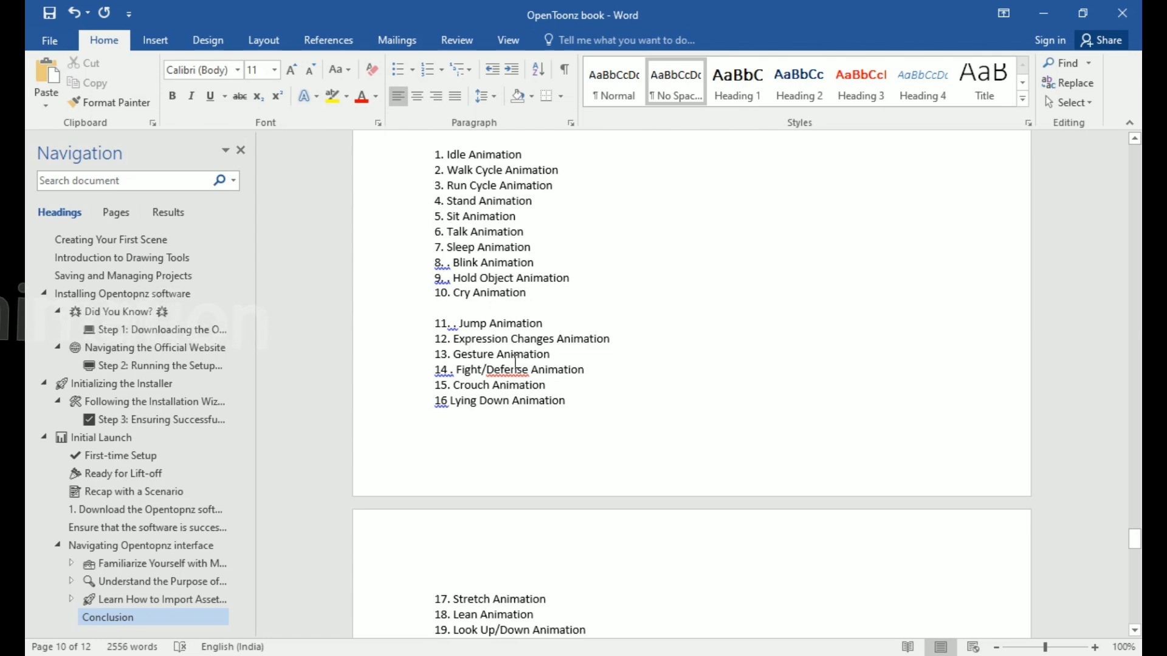
scroll(491, 377, down, 7)
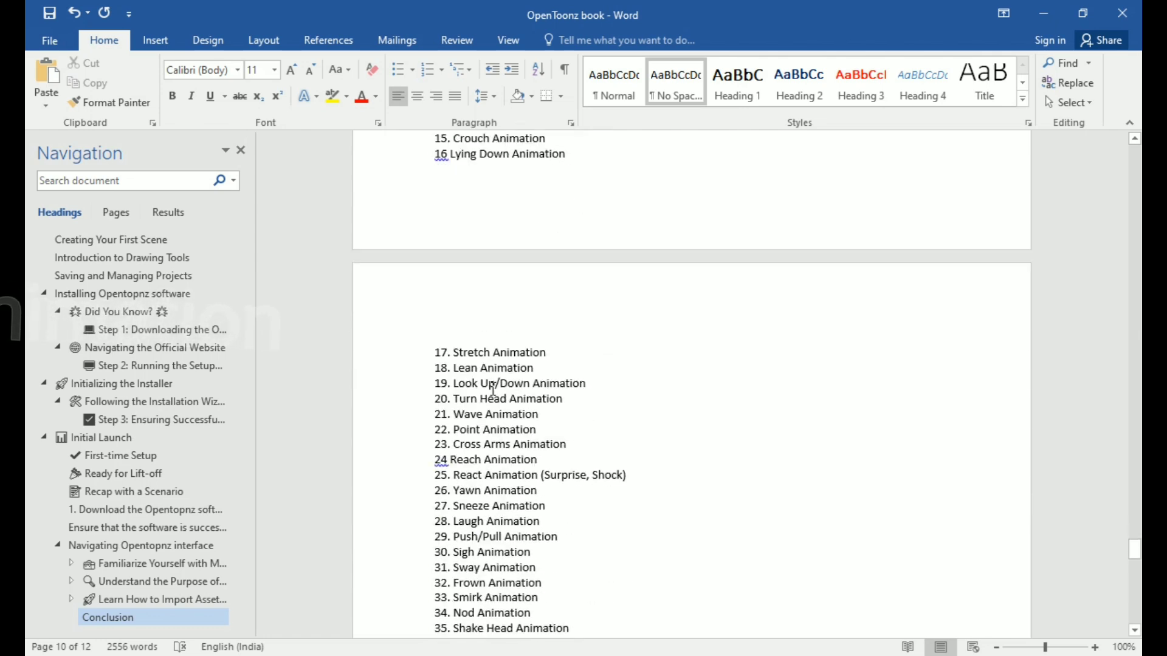
scroll(494, 391, down, 2)
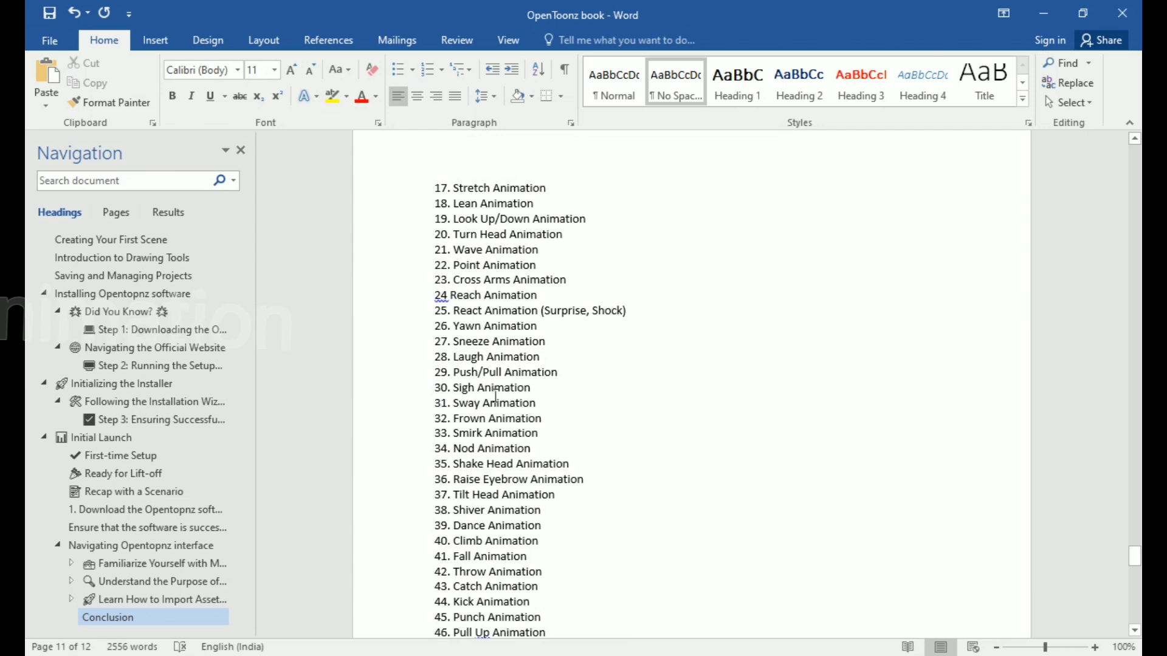
scroll(496, 395, down, 5)
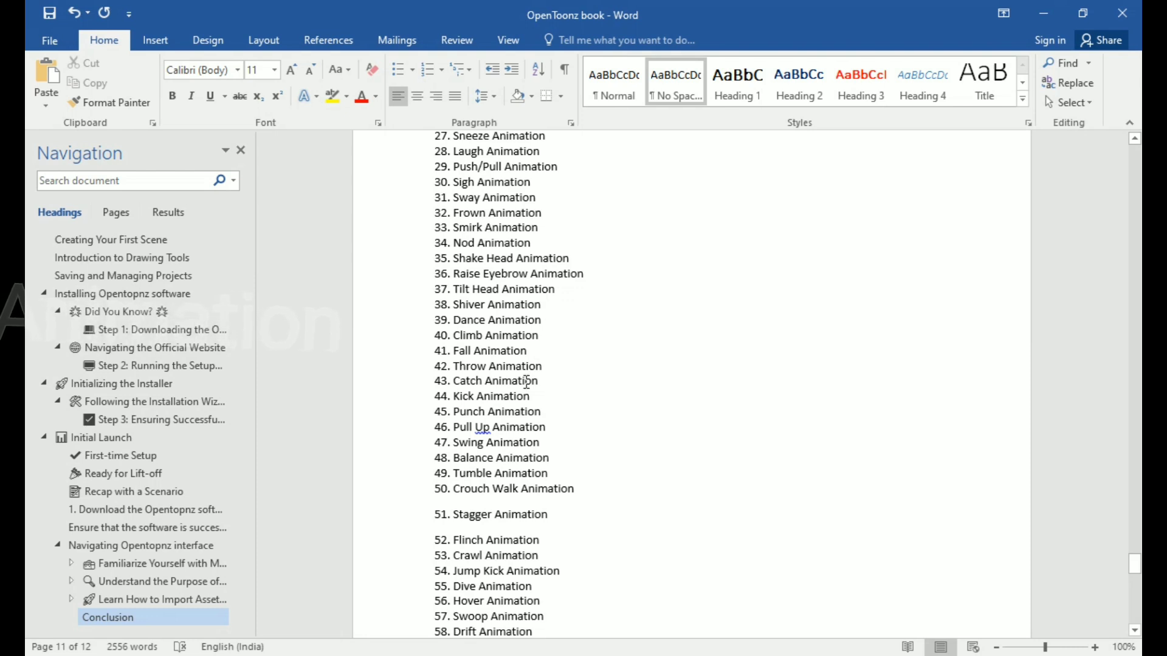
scroll(526, 382, down, 3)
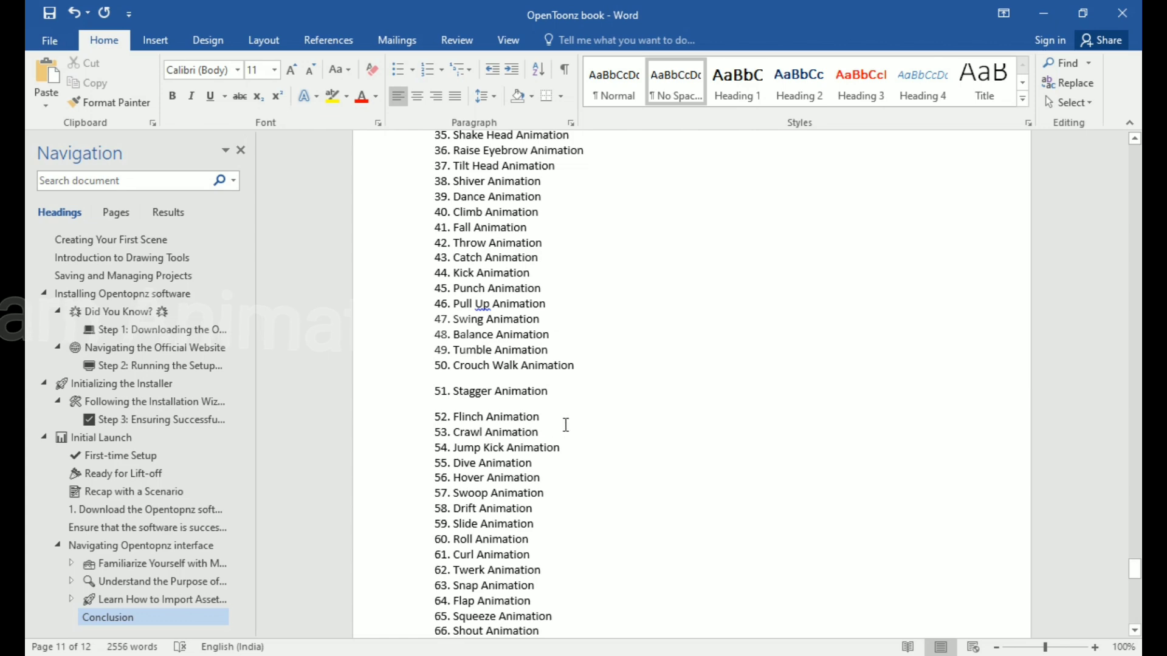
scroll(571, 410, down, 4)
scroll(573, 411, down, 3)
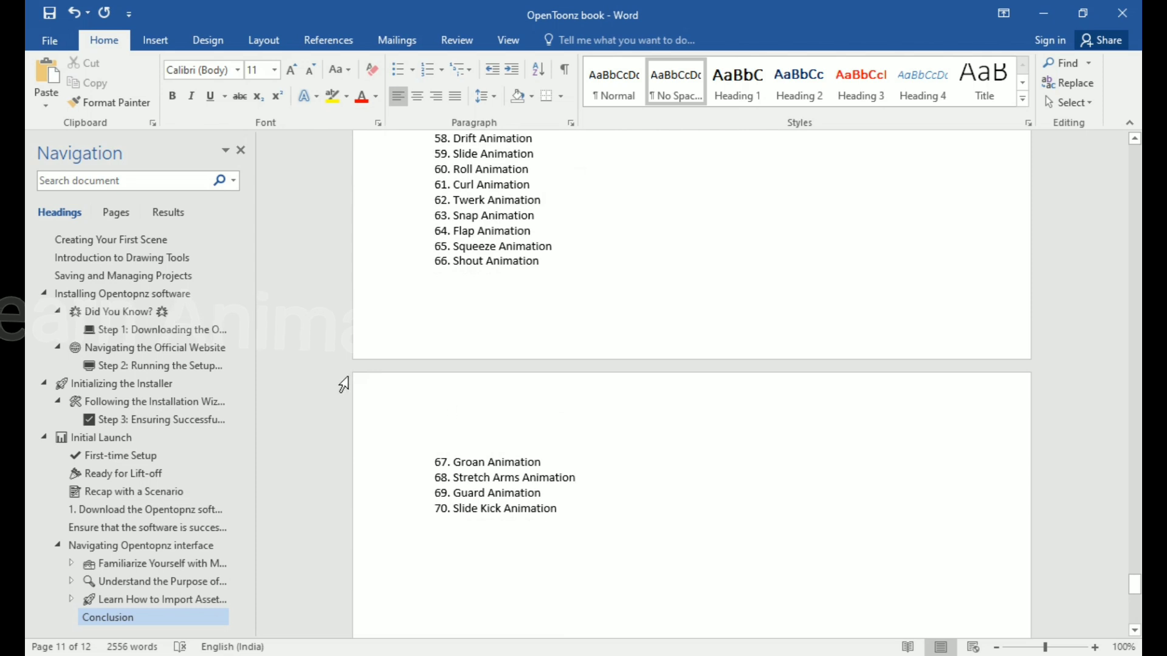
Switch to OpenToonz and set a keyframe at frame 5 on every column from Col1 to Col14.
mouse_move(13, 251)
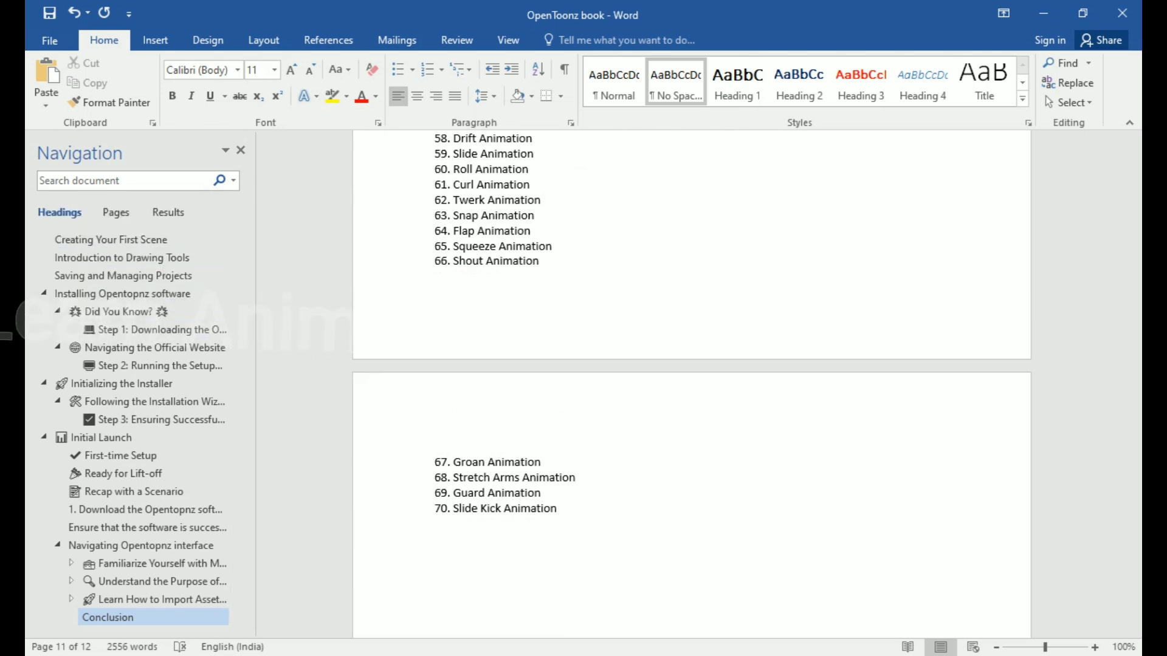
click(12, 252)
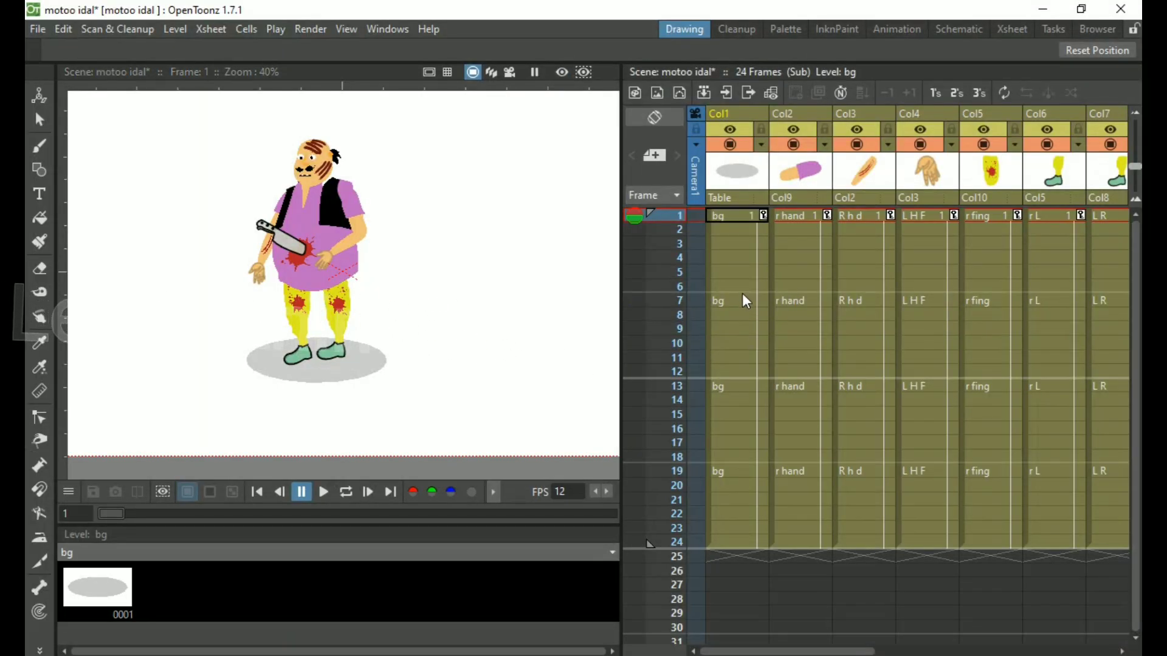
click(740, 273)
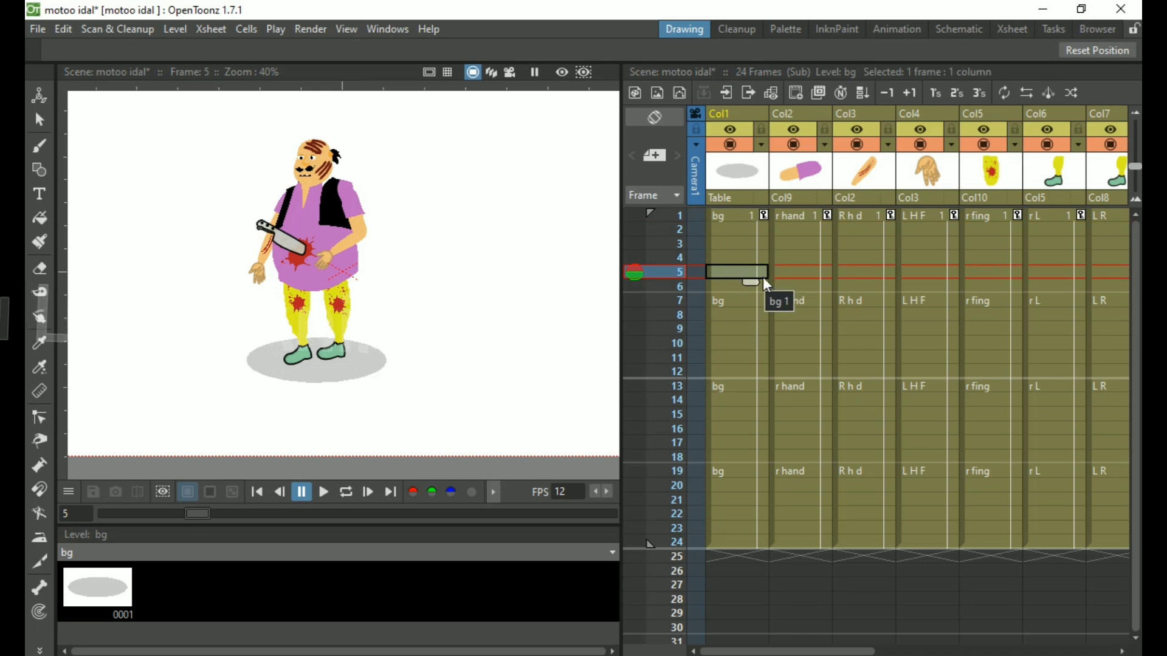
drag(766, 285, 817, 280)
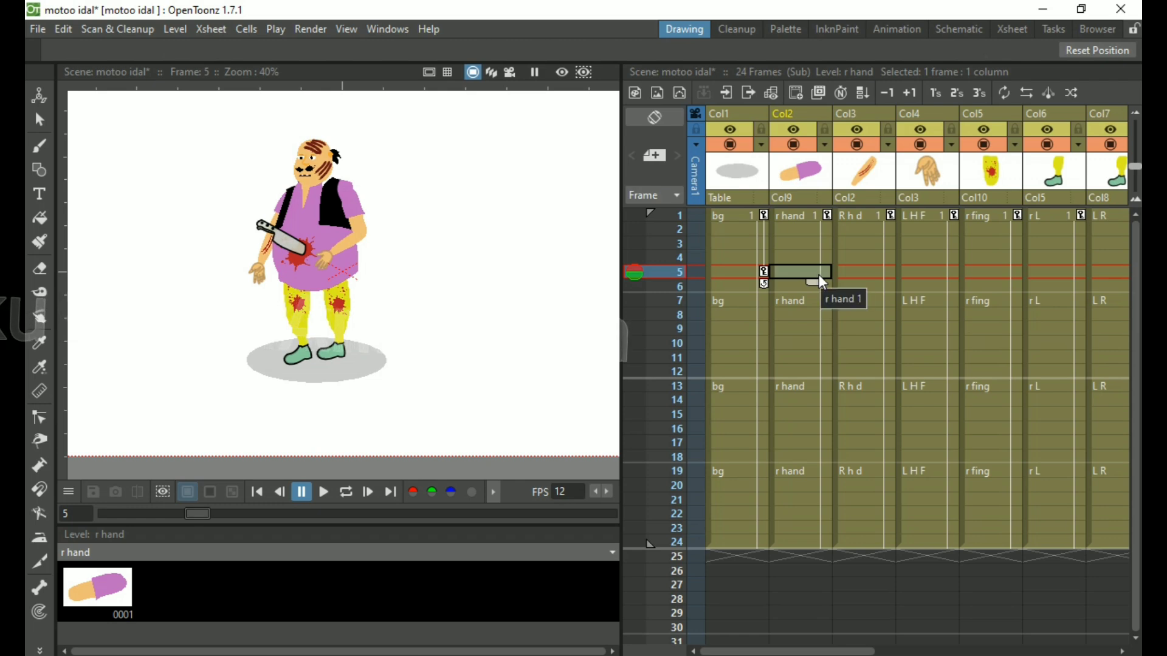
key(z)
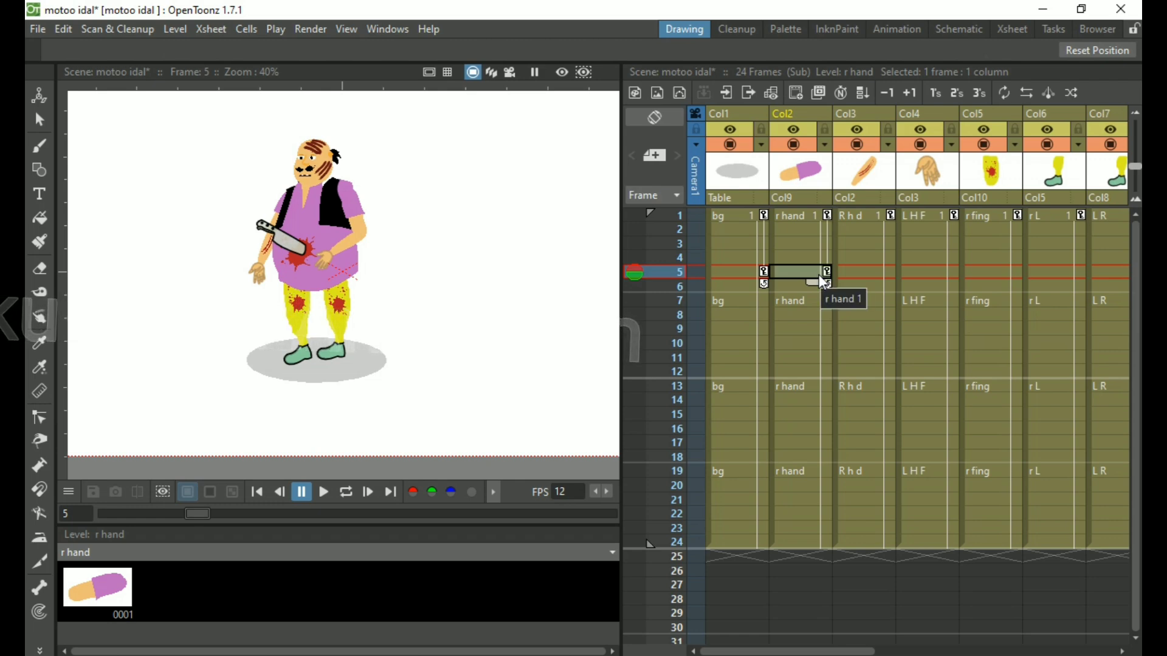
key(Right)
key(z)
key(Right)
key(z)
key(Right)
key(z)
key(Right)
key(z)
key(Right)
key(z)
key(Right)
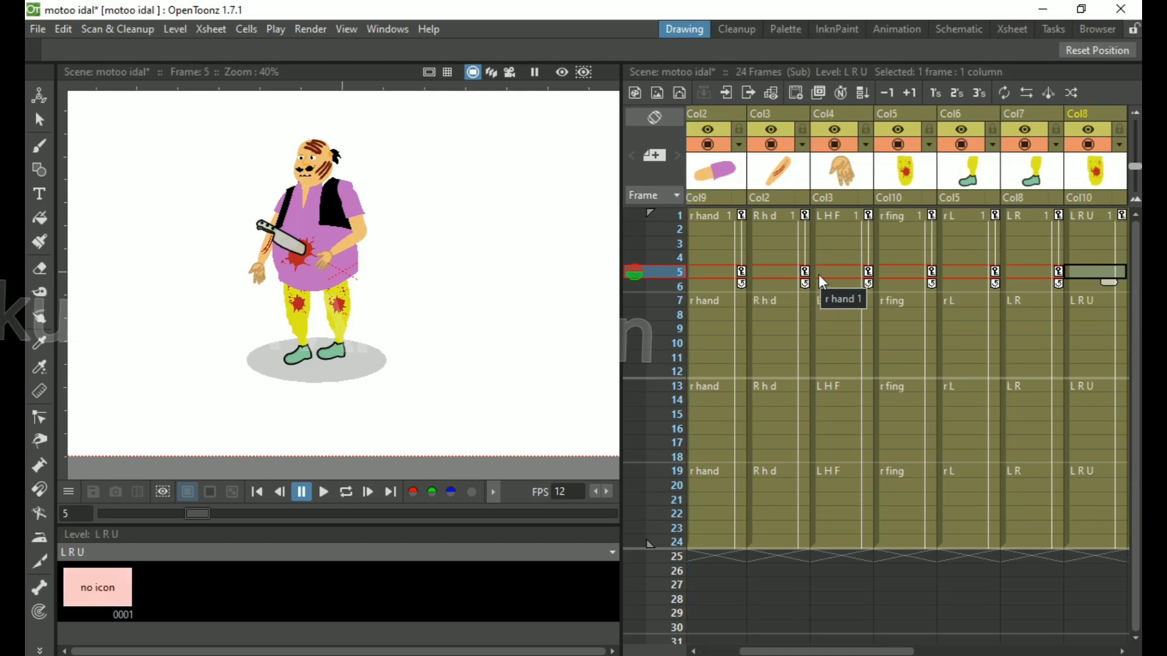
key(z)
key(Right)
key(z)
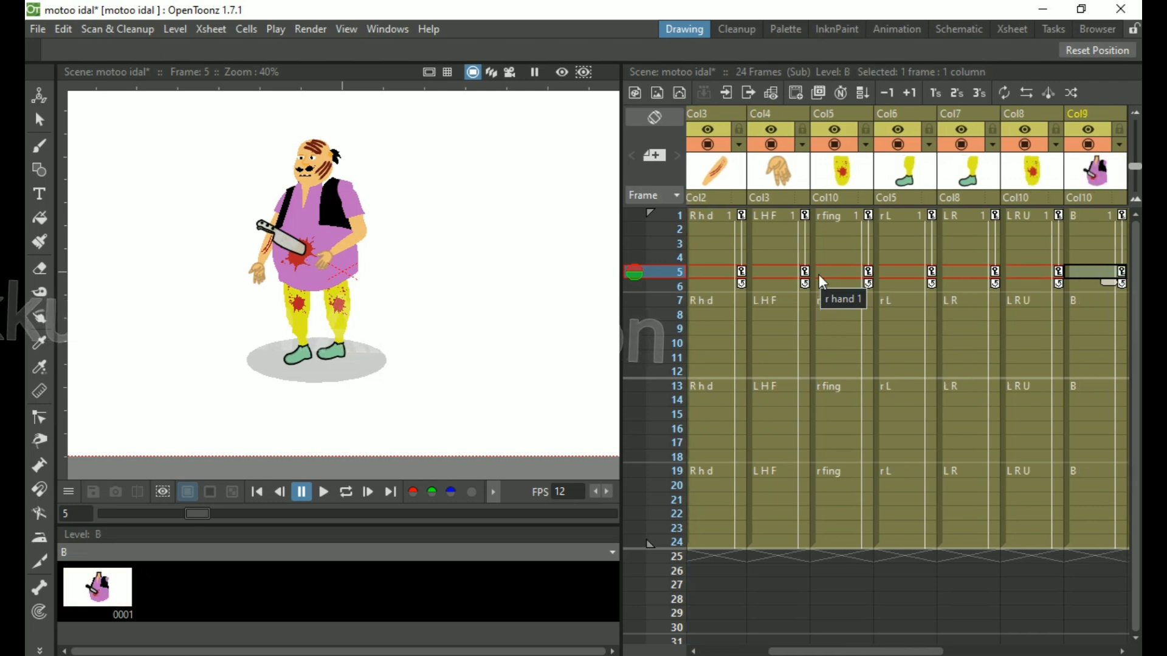
key(Right)
key(z)
key(Right)
key(z)
key(Right)
key(z)
key(Right)
key(z)
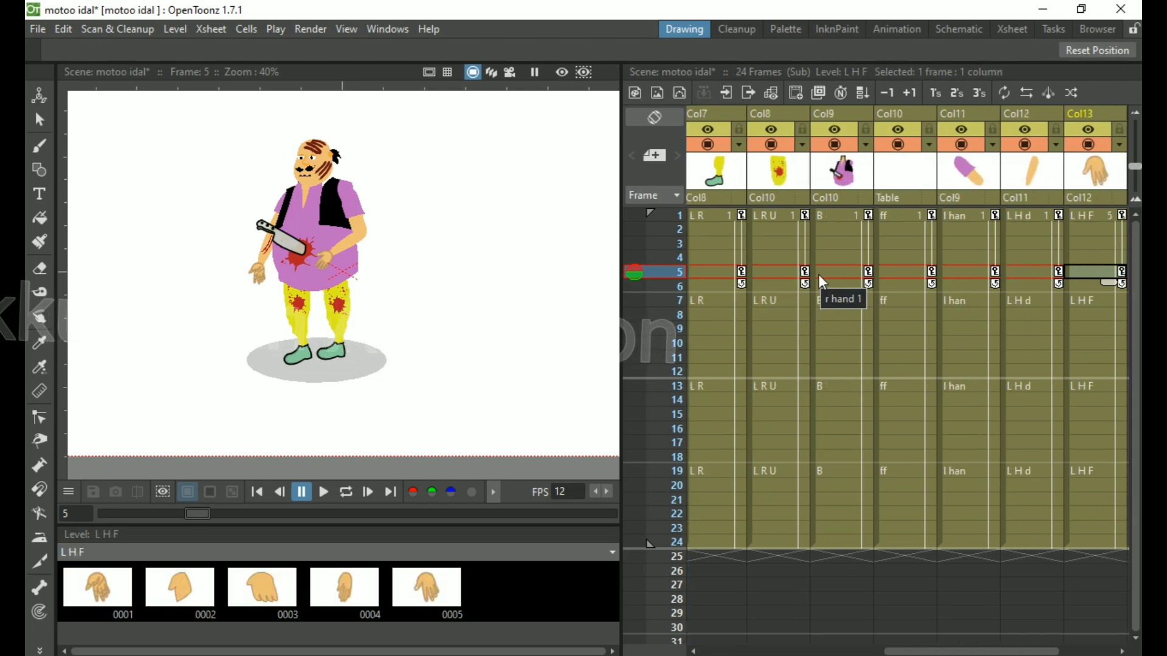
key(Right)
key(z)
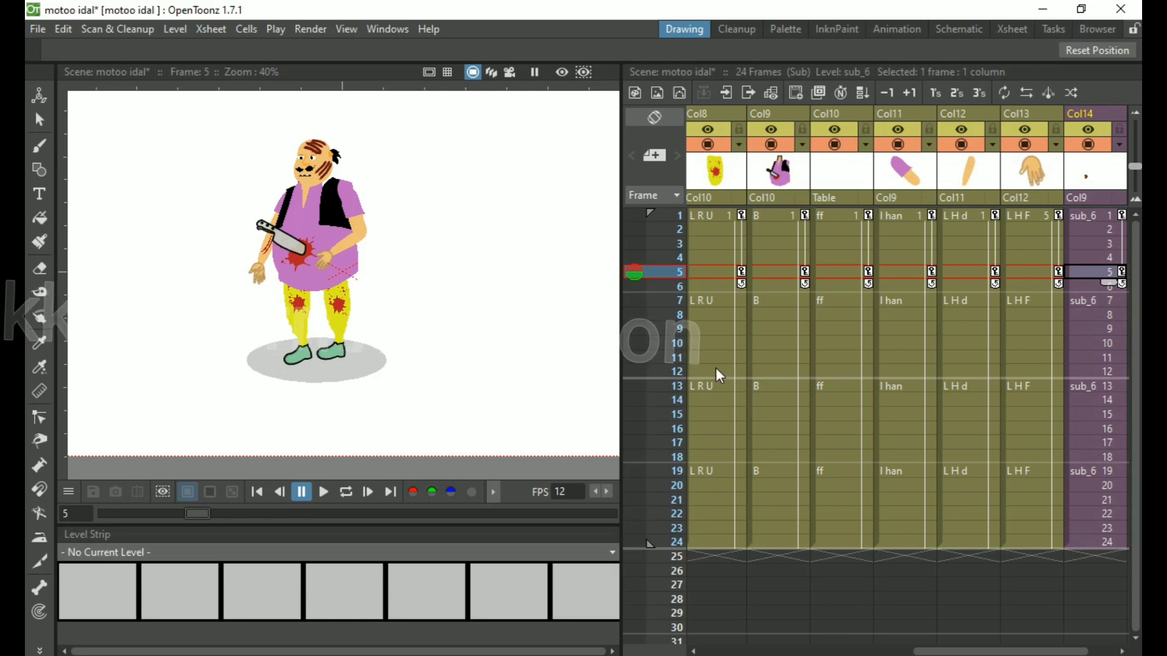
Set a keyframe at frame 10 on every column from Col14 back to Col1.
click(703, 344)
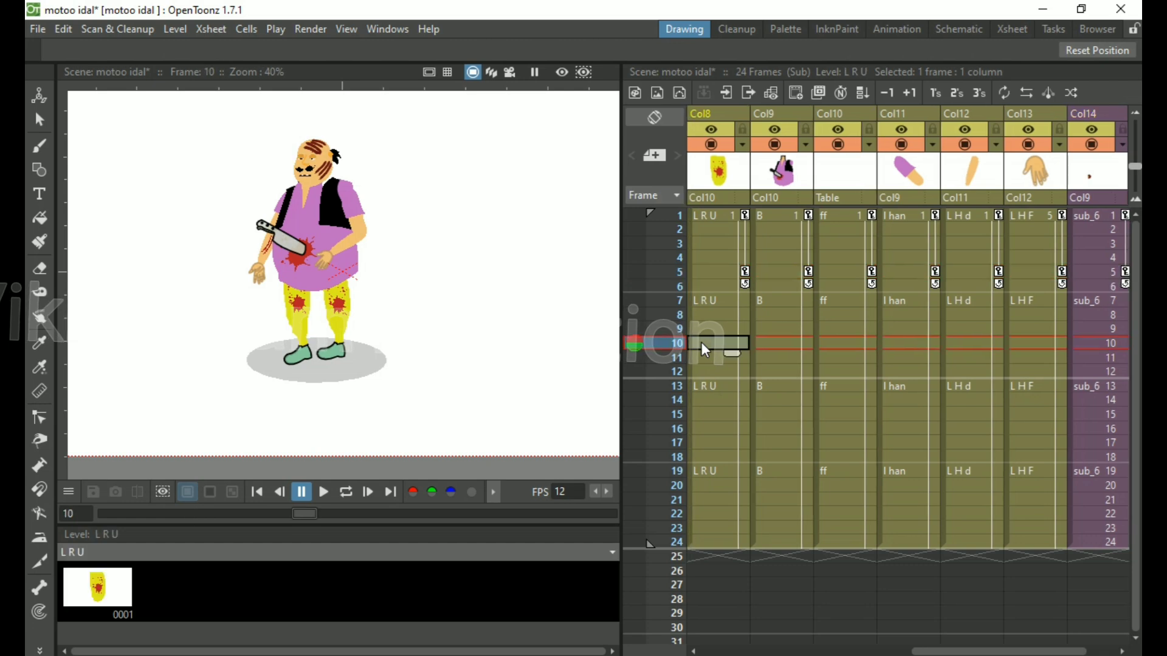
click(1084, 344)
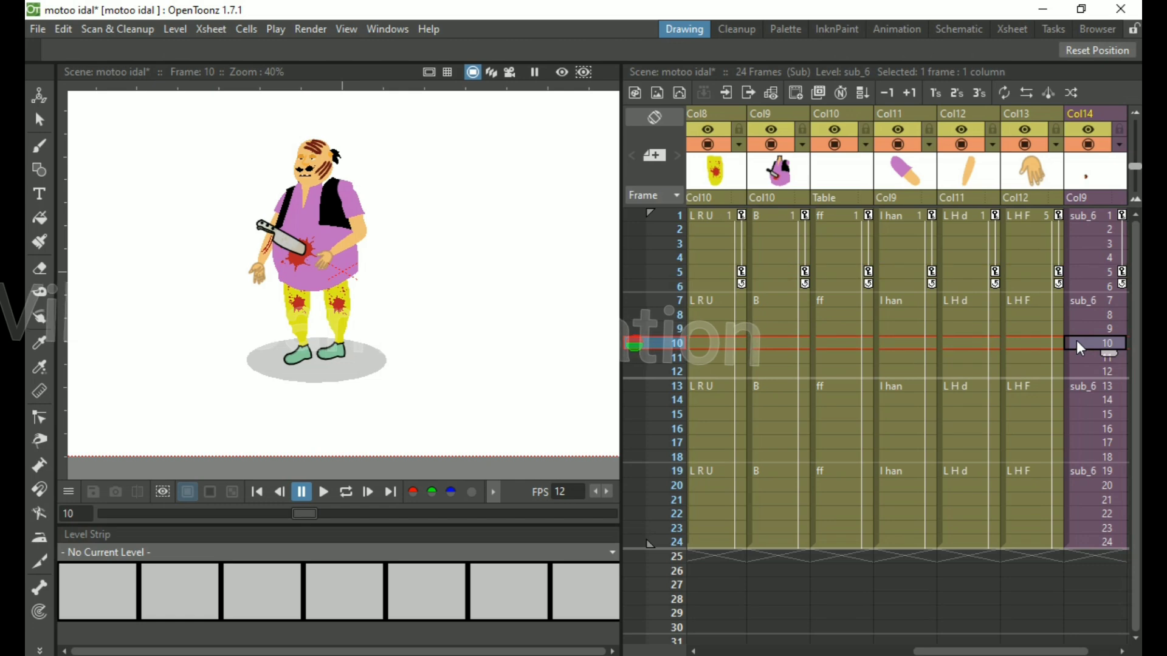
key(z)
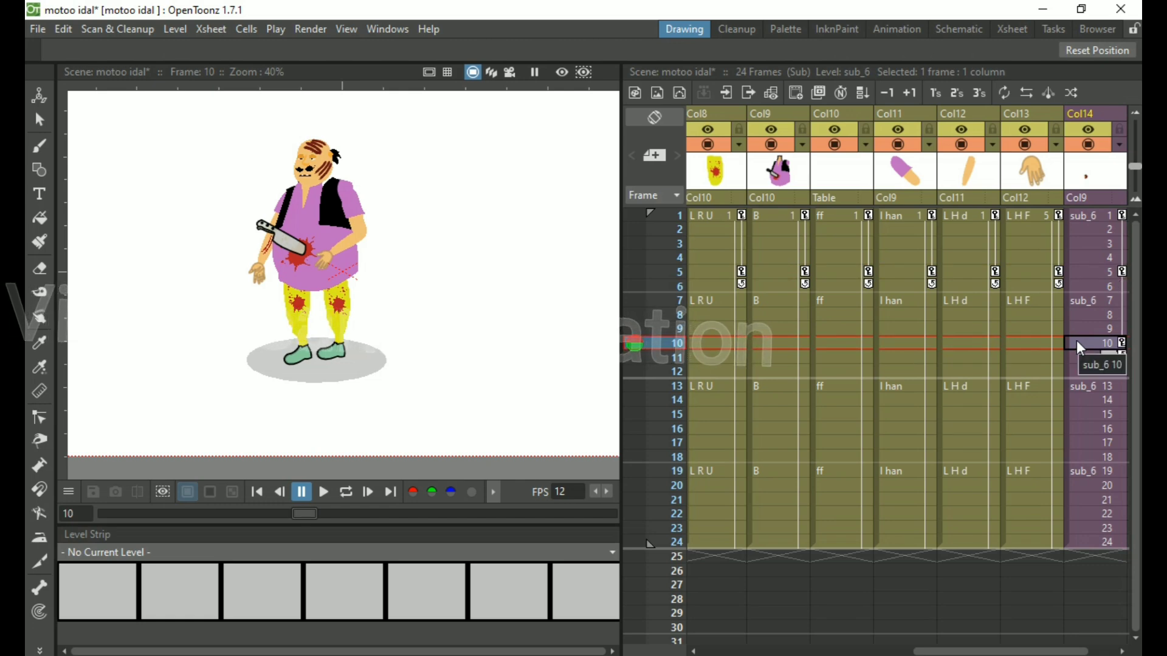
key(Left)
key(z)
key(Left)
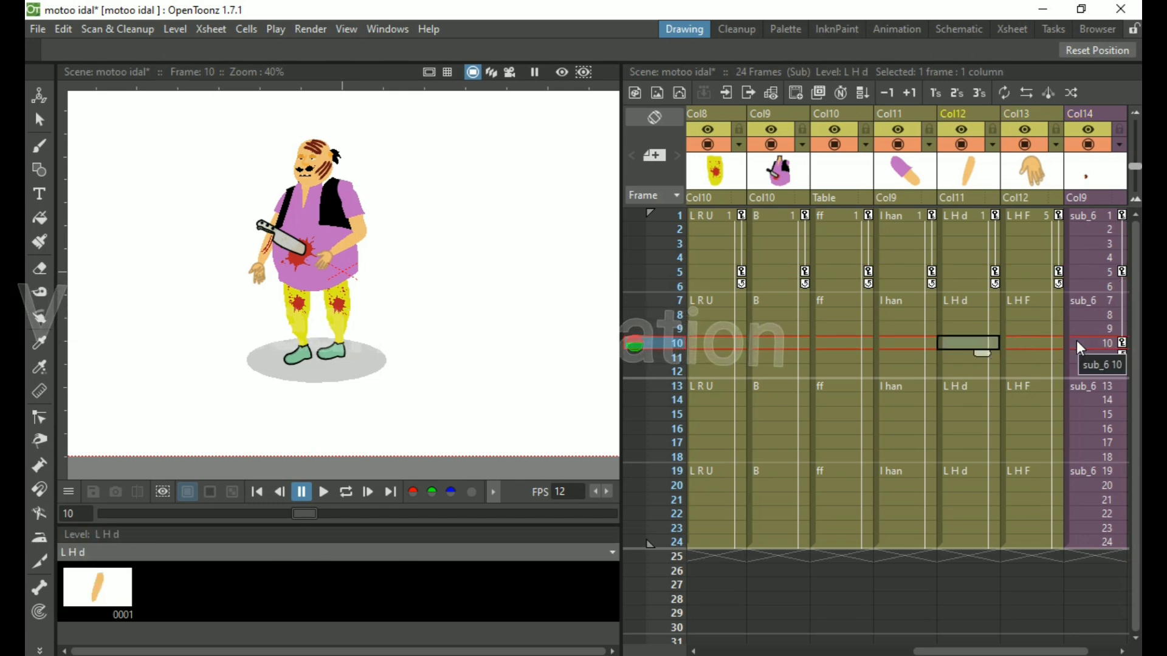
key(z)
key(Left)
key(z)
key(Left)
key(z)
key(Left)
key(z)
key(Left)
key(z)
key(Left)
key(z)
key(Left)
key(z)
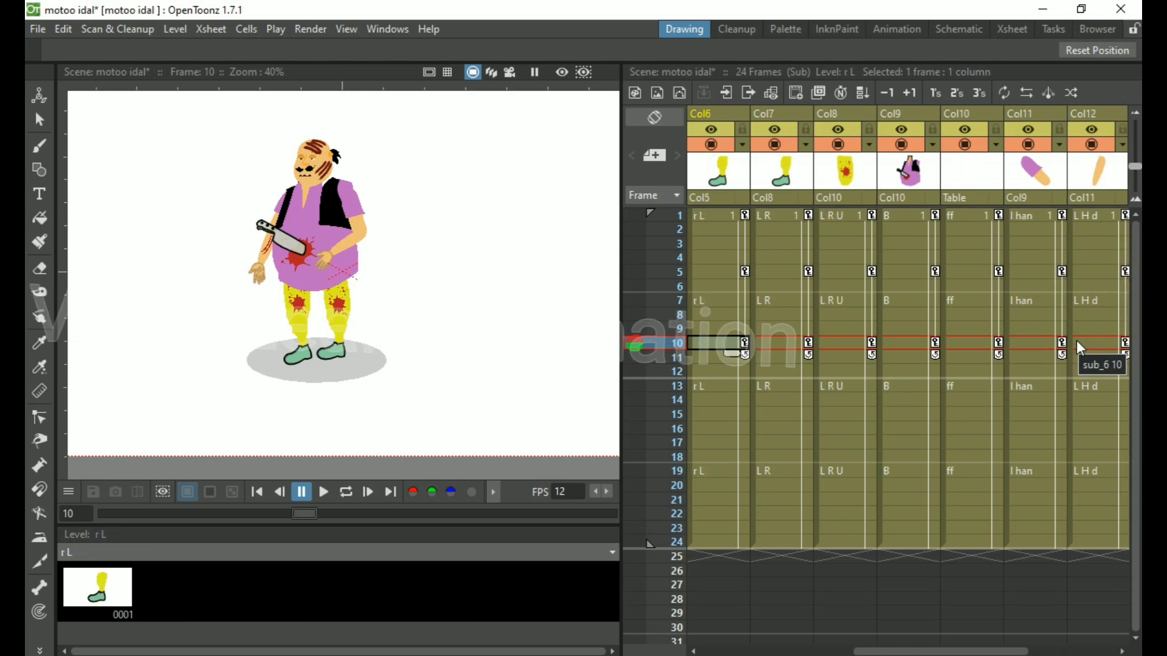
key(Left)
key(z)
key(Left)
key(z)
key(Left)
key(z)
key(Left)
key(z)
key(Left)
key(z)
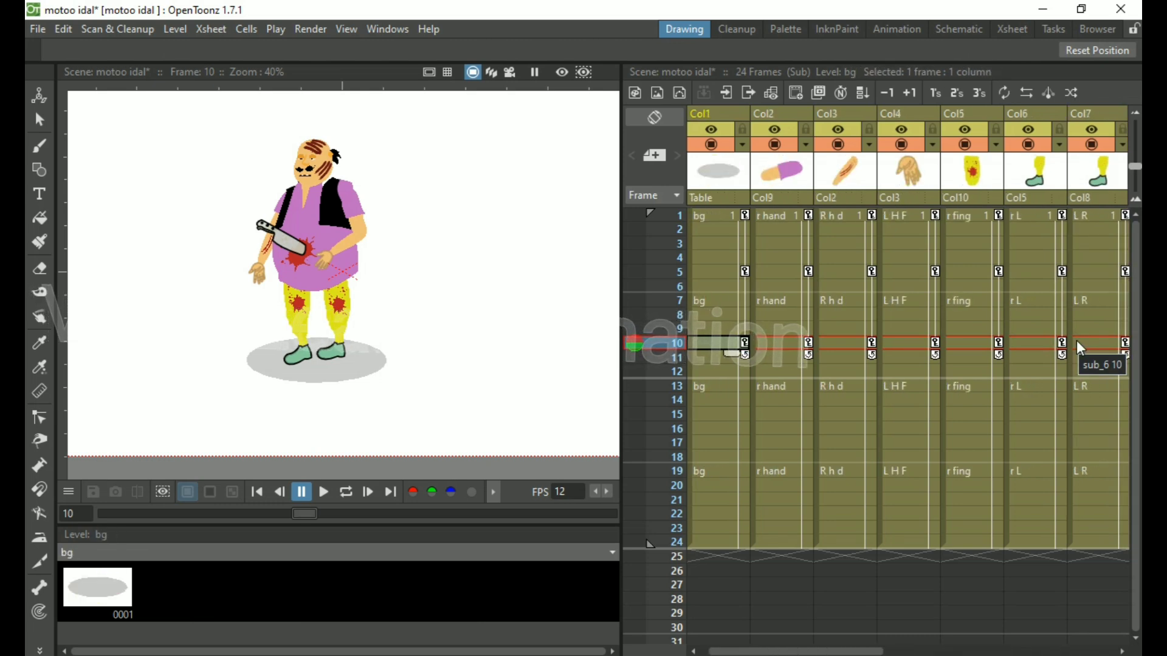
key(Left)
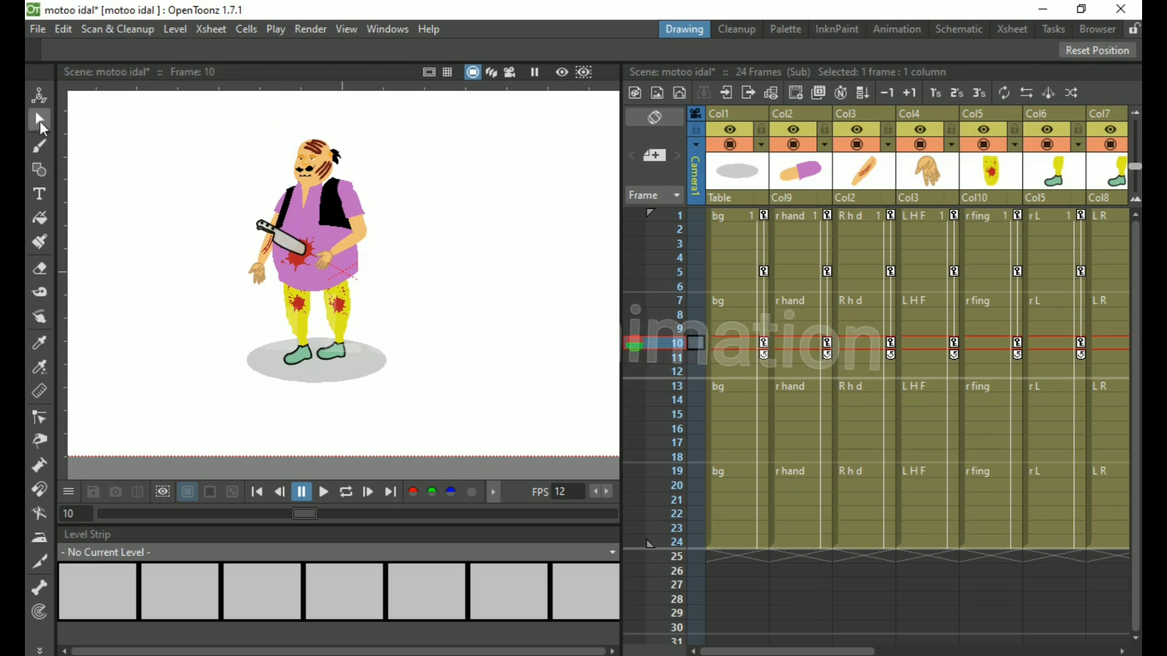
Add two vertical ruler guides, through the character's middle and along the knife-side body edge, and a horizontal guide at the shoes.
key(s)
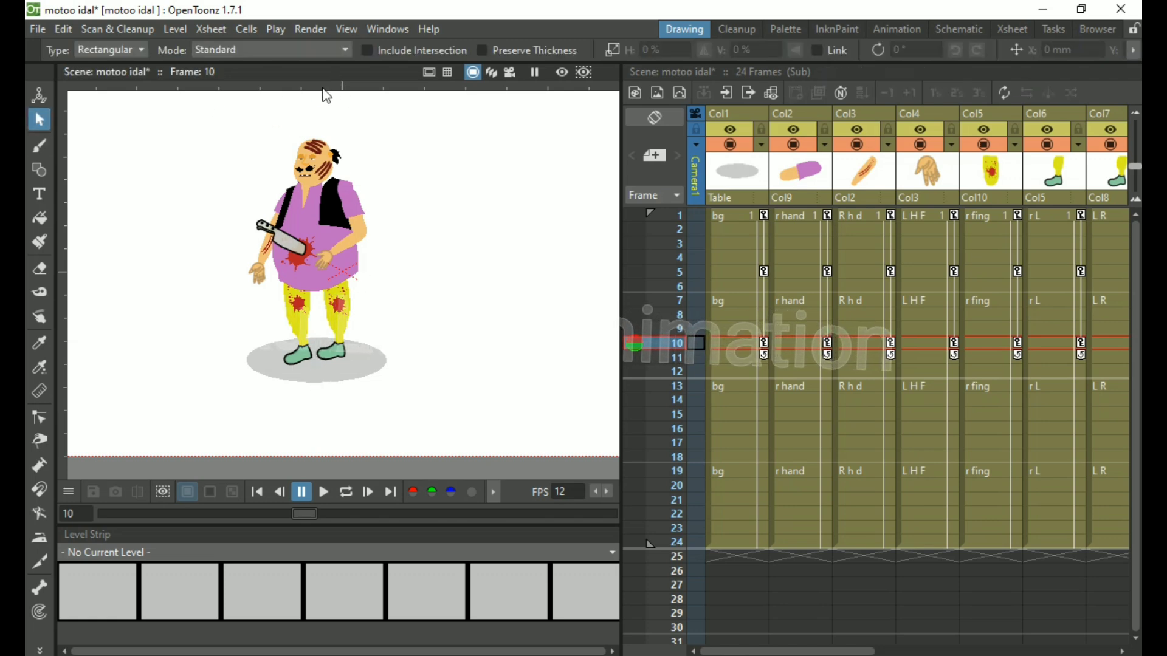
drag(300, 88, 318, 86)
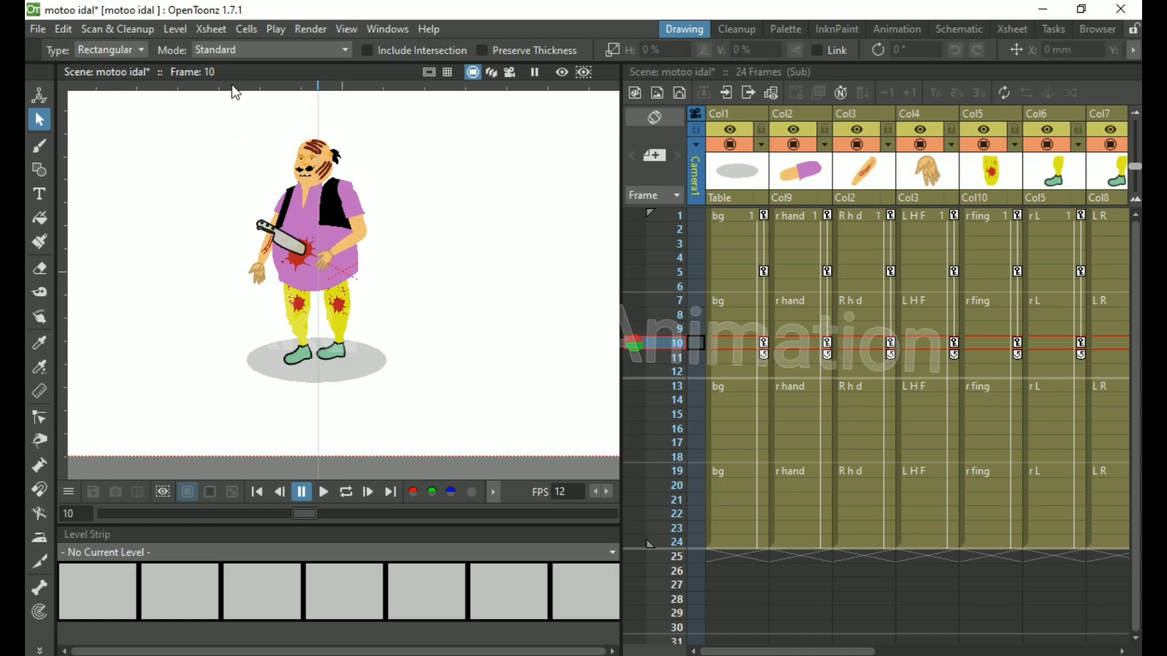
drag(226, 88, 275, 109)
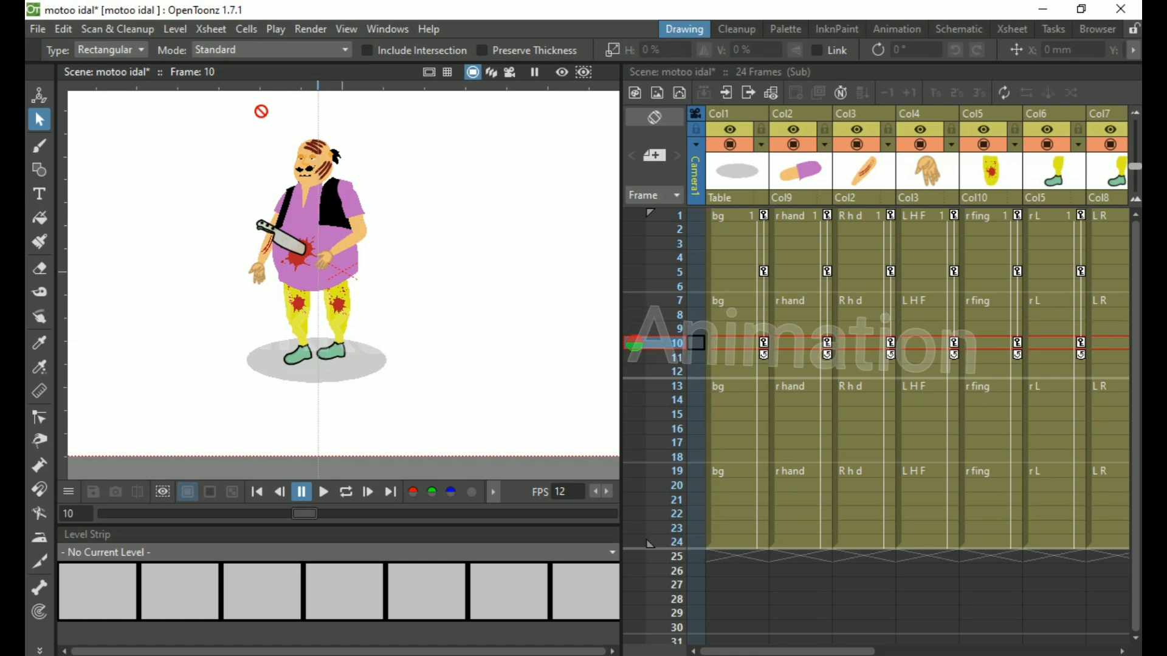
drag(250, 85, 283, 90)
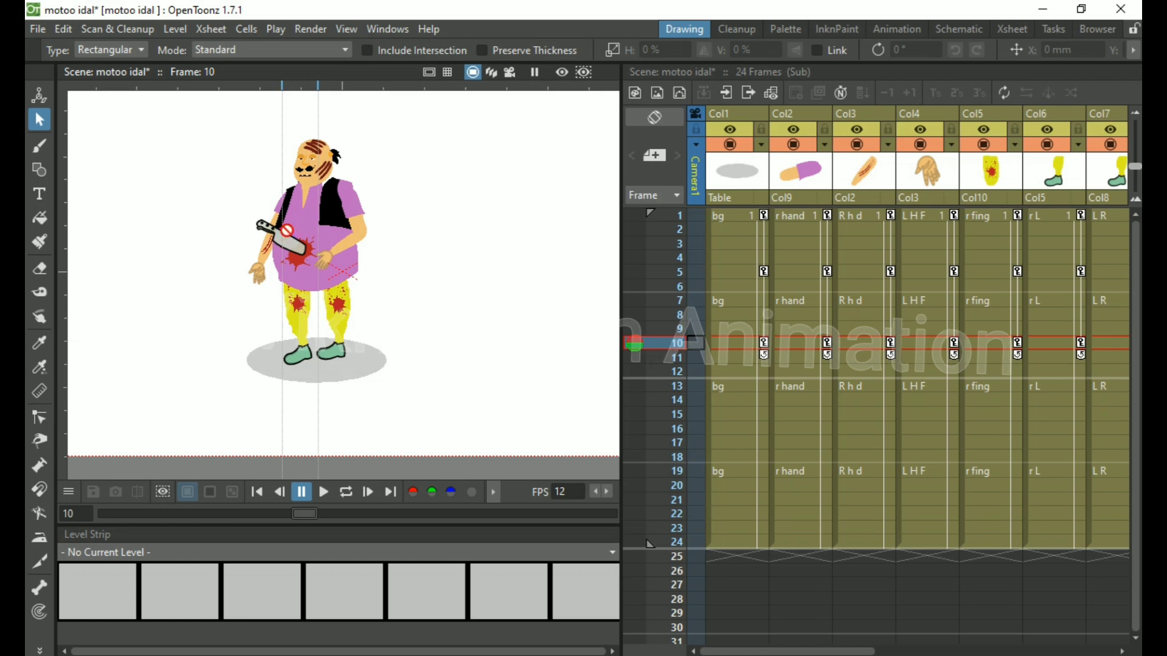
mouse_move(61, 381)
mouse_down()
mouse_move(64, 357)
mouse_move(67, 367)
mouse_up()
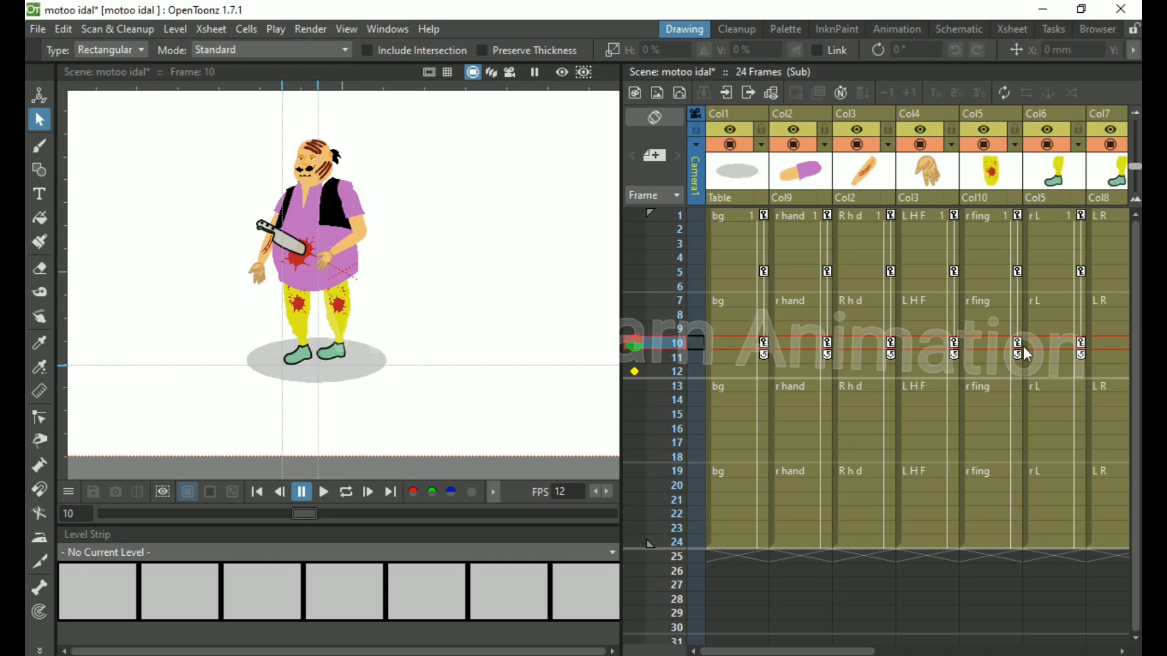
Raise the character at frame 10 by moving Col10 (ff) to about X 4.38 mm, Y -39.97 mm with the Animate tool.
click(1056, 345)
key(Right)
key(Right)
key(Right)
key(Right)
key(Right)
key(Right)
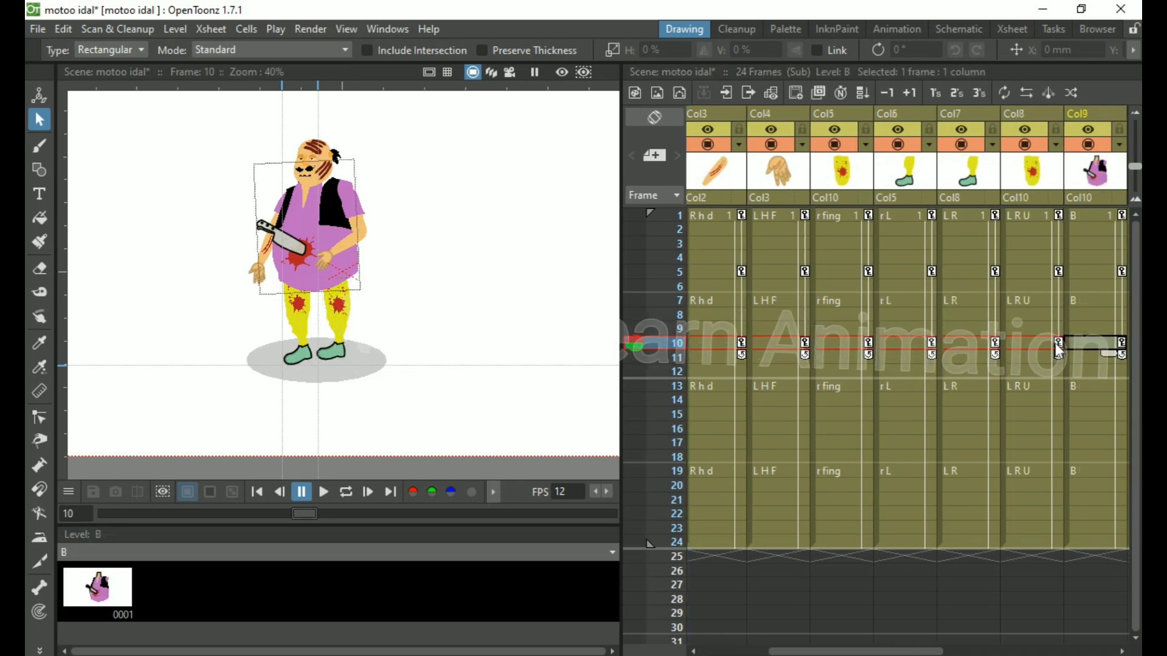
click(965, 344)
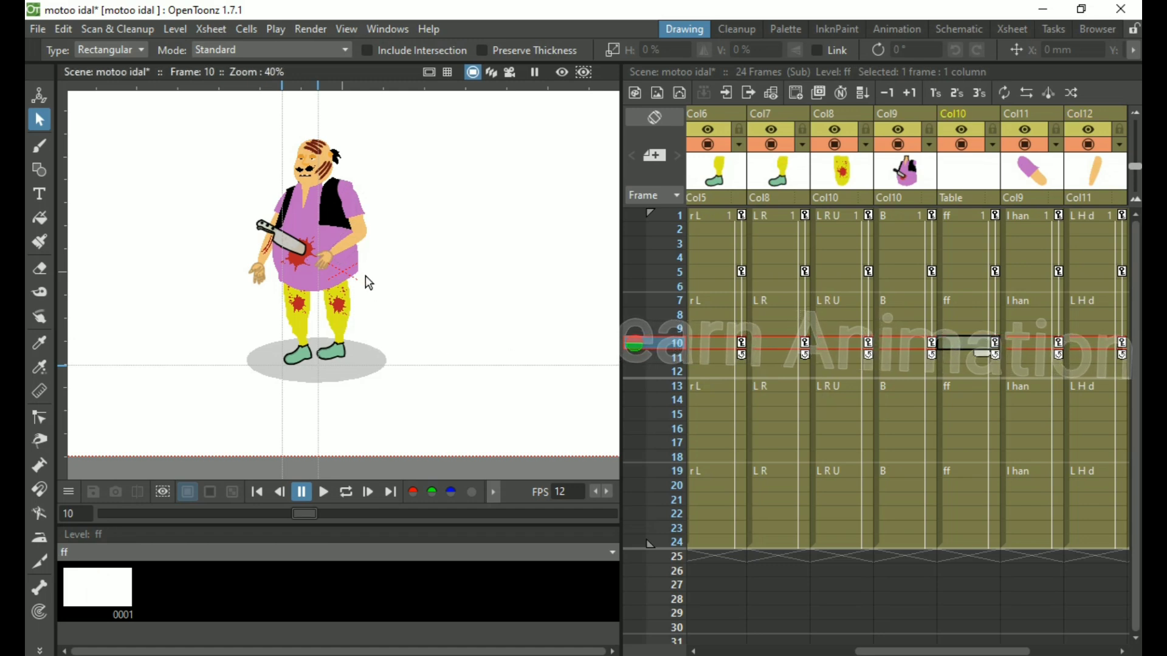
key(a)
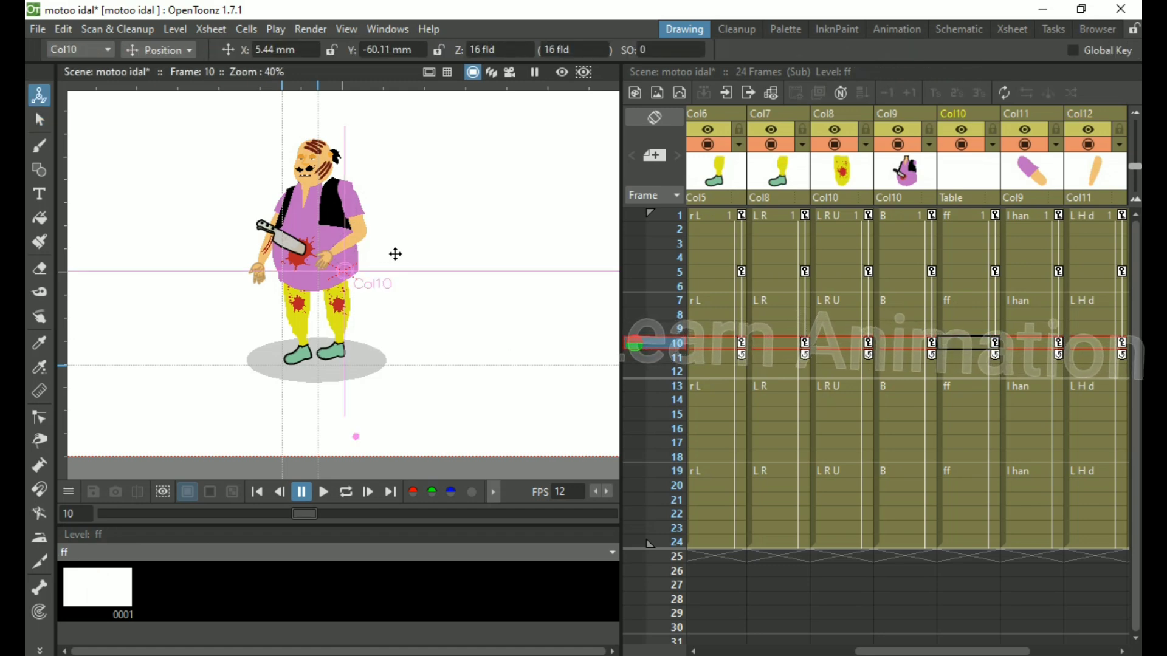
drag(397, 246, 394, 223)
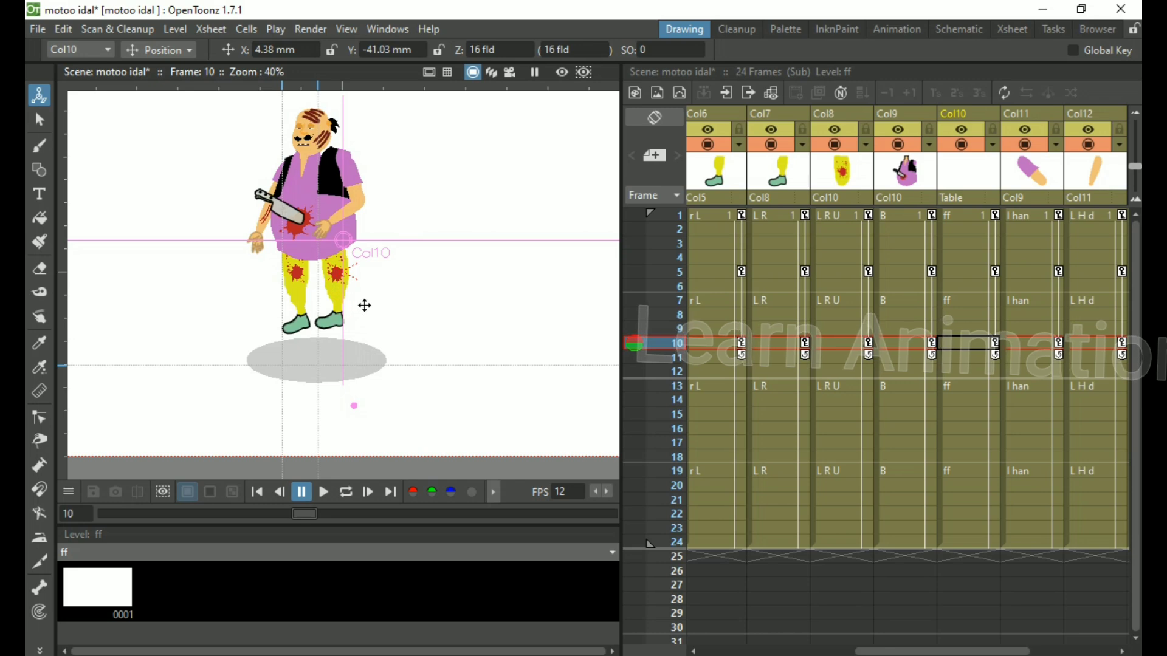
key(ctrl+z)
drag(367, 305, 359, 302)
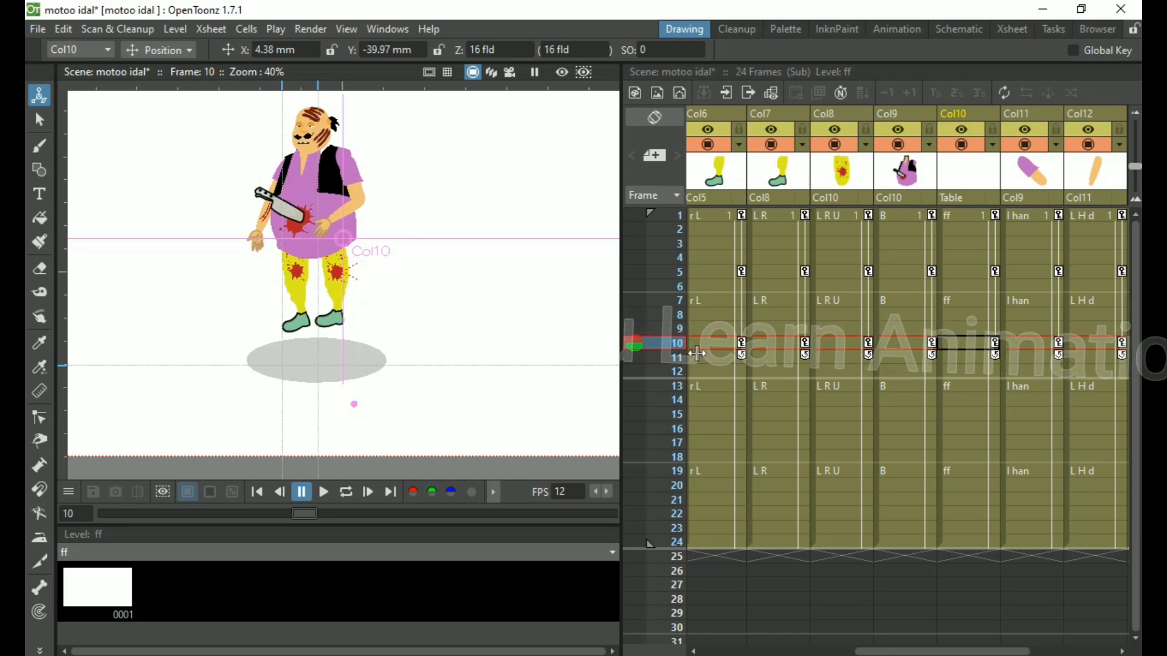
Switch the Animate tool to All mode and rotate the Col7 (L R) lower leg to about 59.3° at frame 10.
click(862, 345)
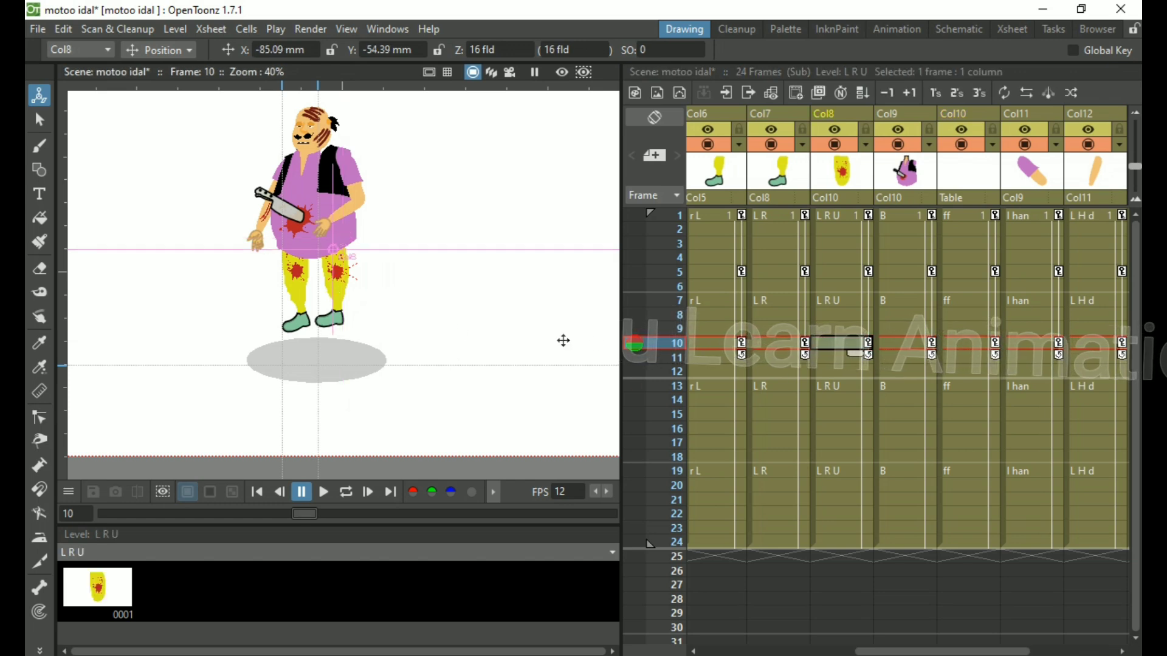
click(790, 342)
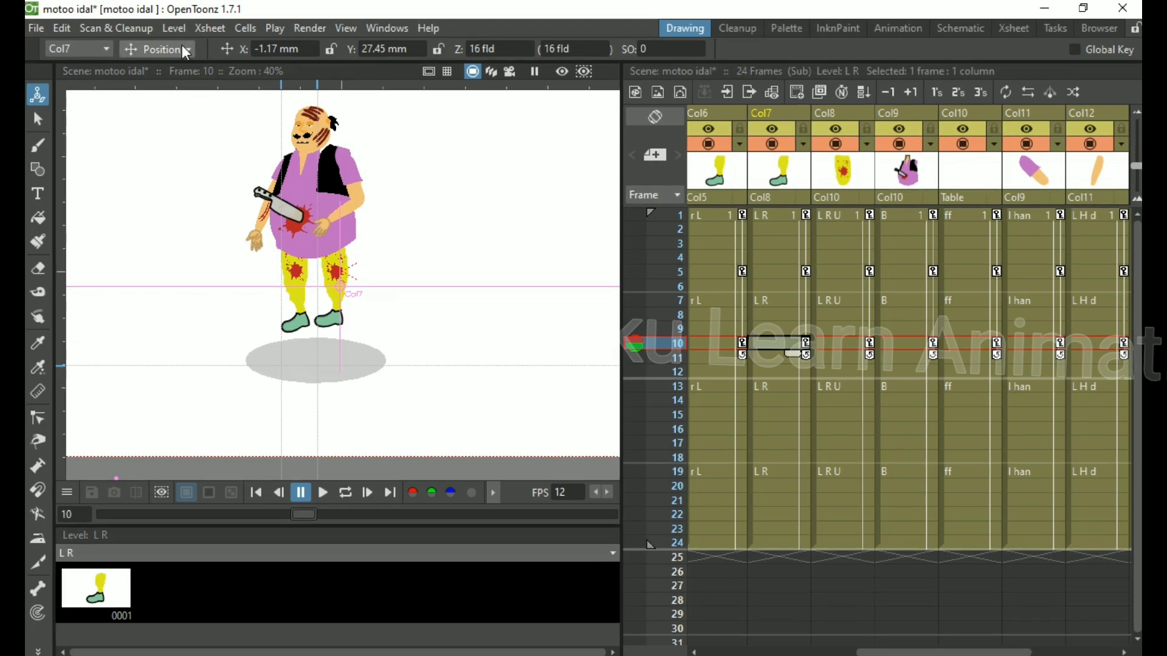
click(181, 46)
click(149, 177)
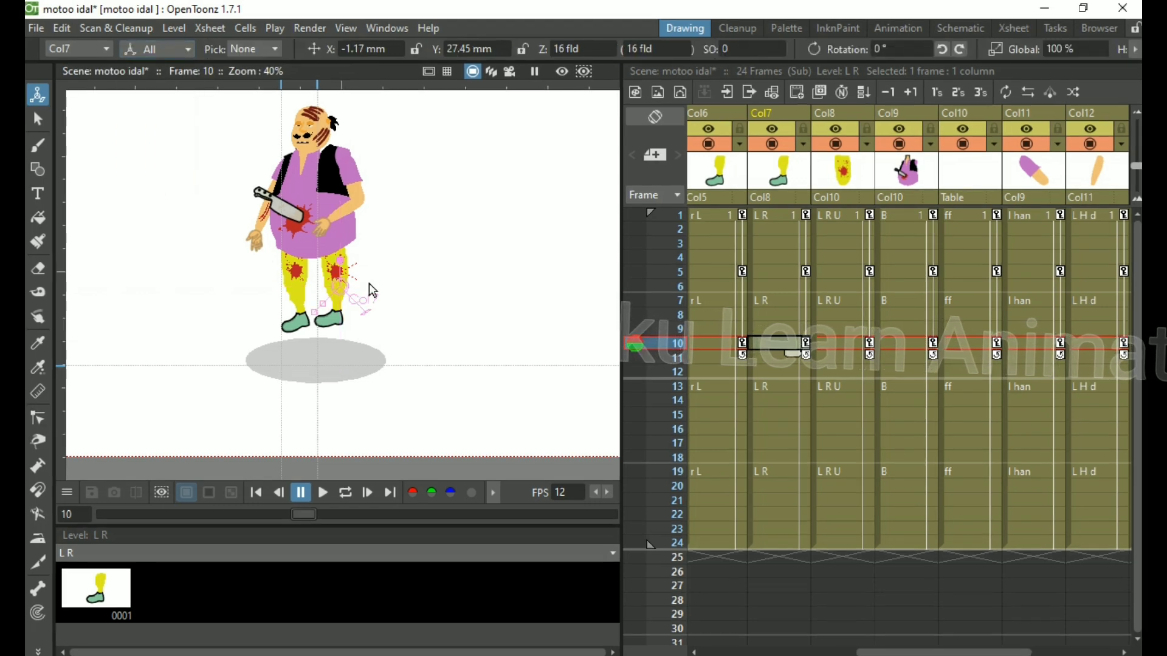
drag(325, 267, 315, 275)
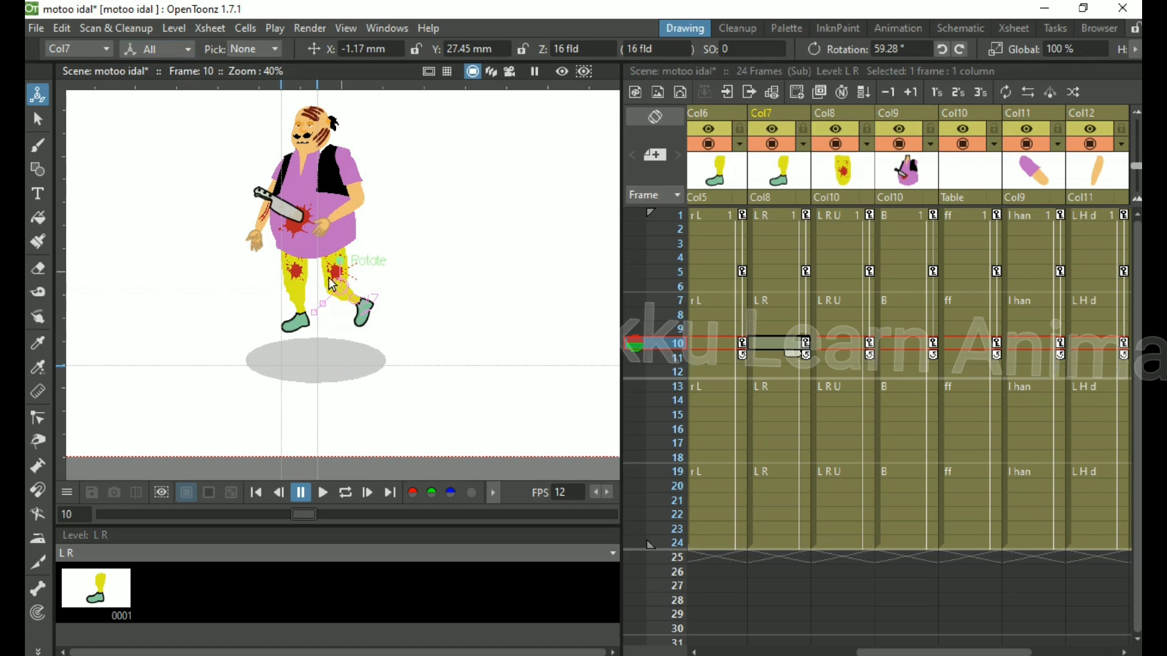
Rotate the Col6 (r L) lower leg to about 51.1° at frame 10 and scrub through the motion.
click(720, 344)
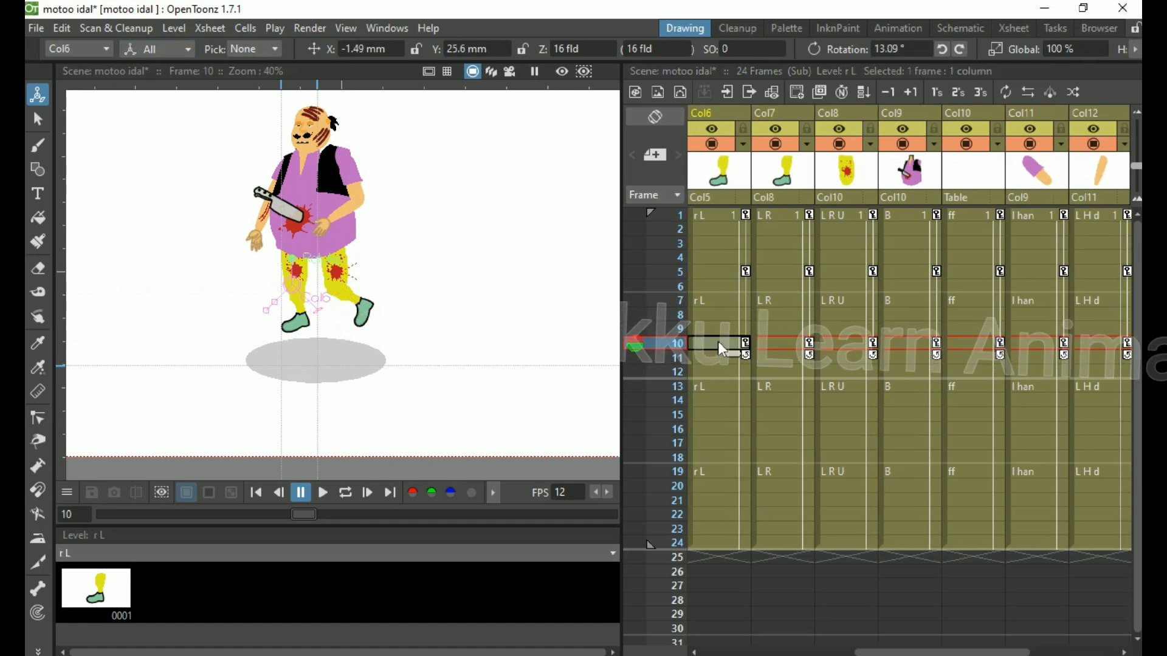
drag(295, 269, 279, 274)
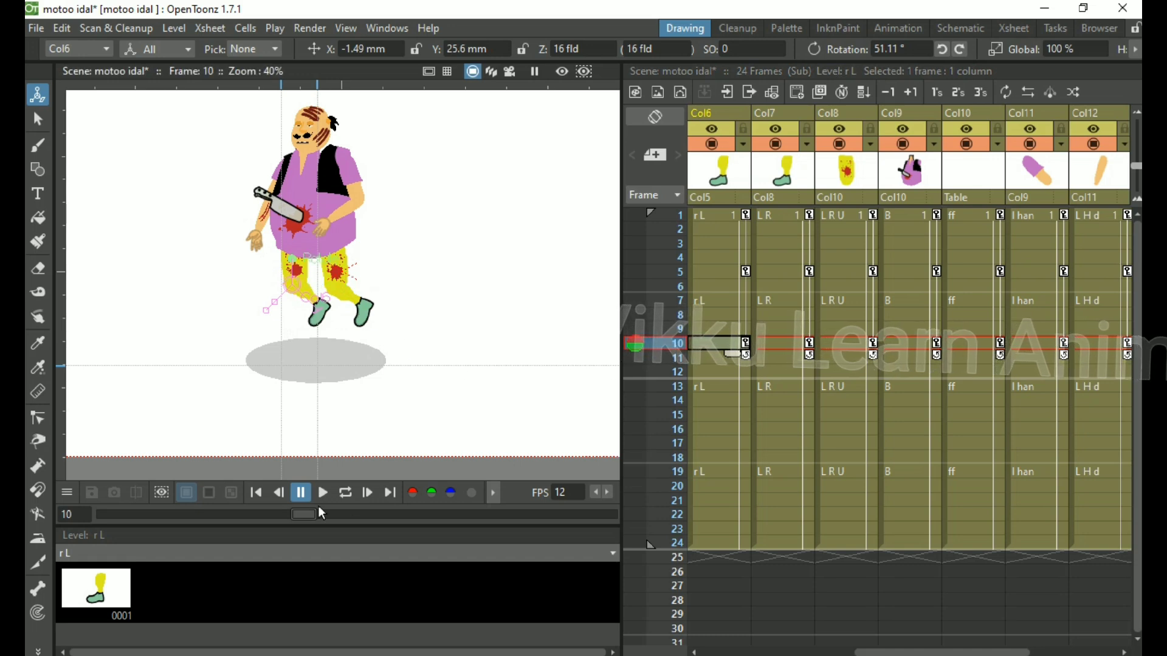
drag(308, 515, 440, 517)
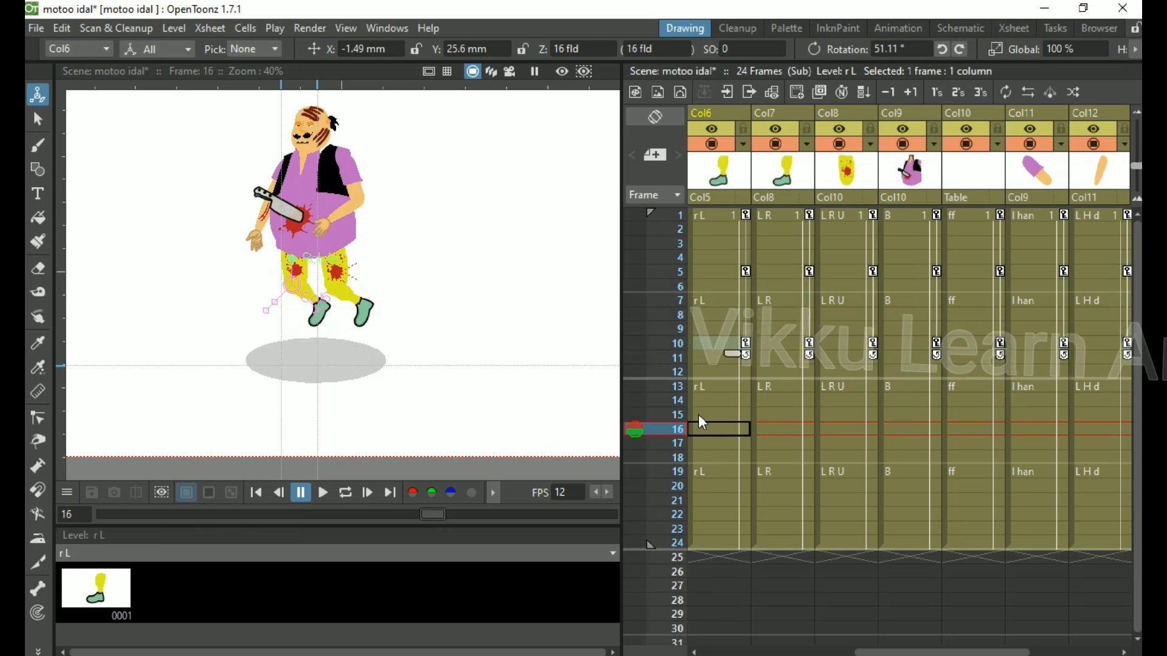
Copy all keys of frame 5 across the columns and paste them at frame 20.
click(746, 272)
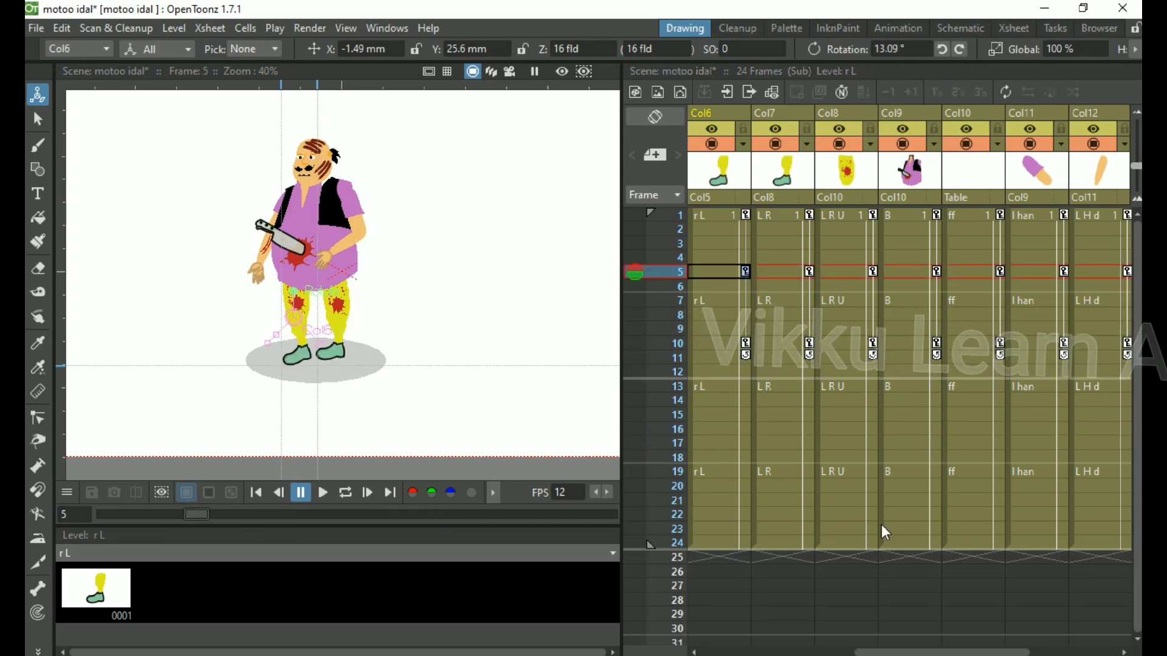
drag(906, 653, 699, 652)
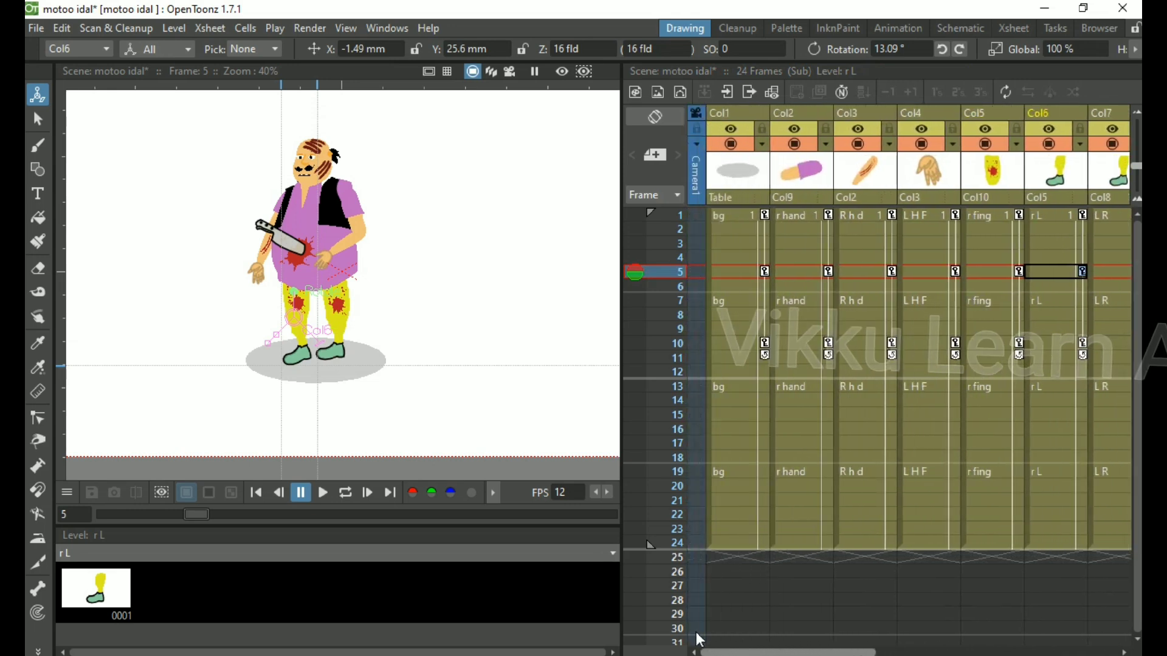
click(828, 271)
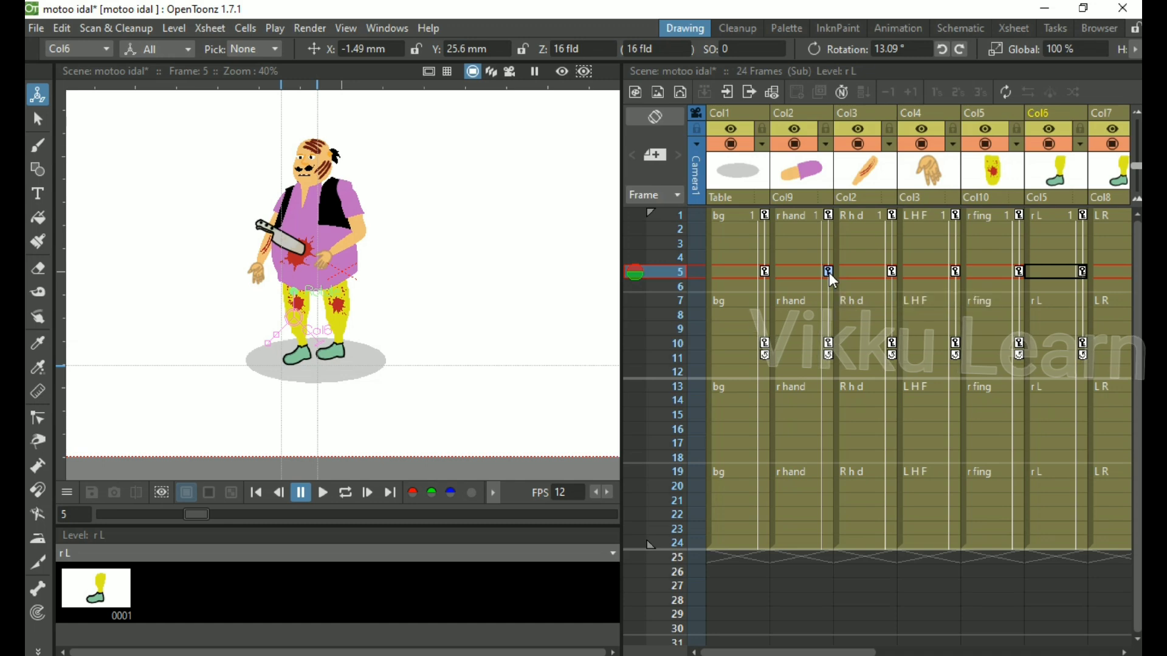
right_click(829, 272)
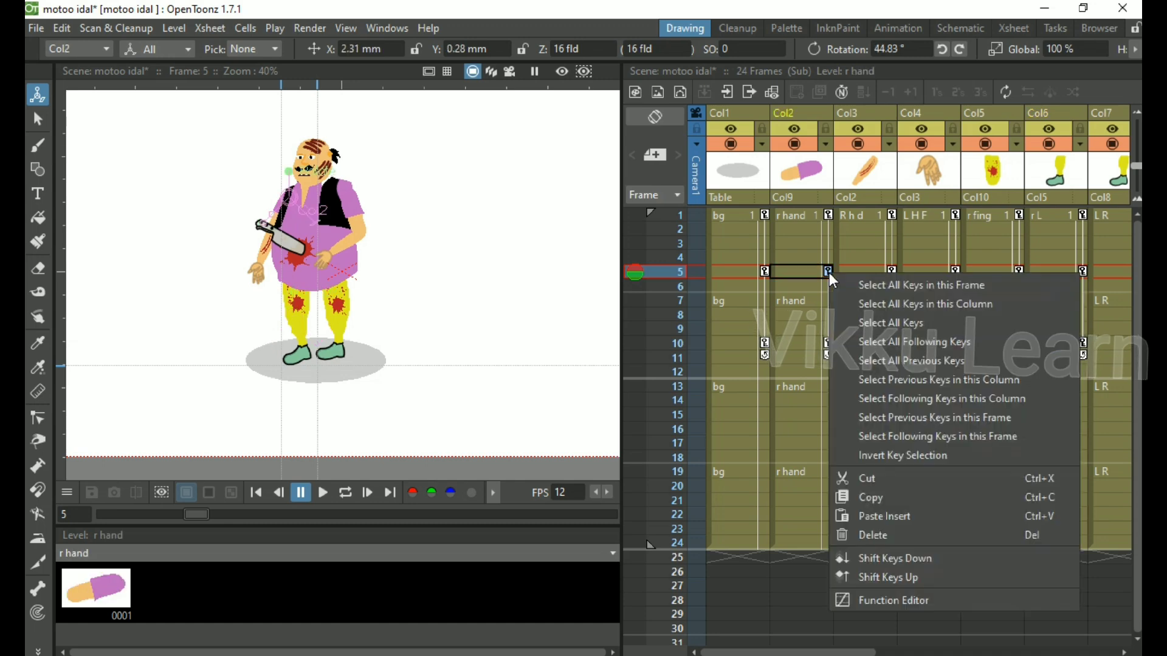
click(912, 291)
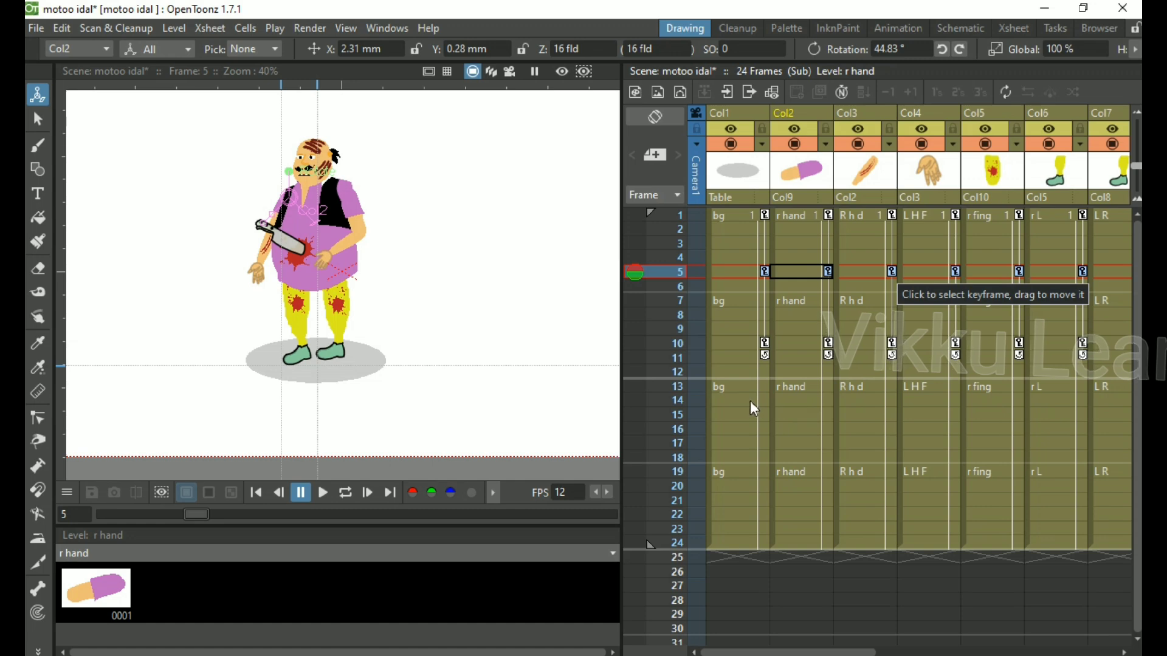
click(729, 414)
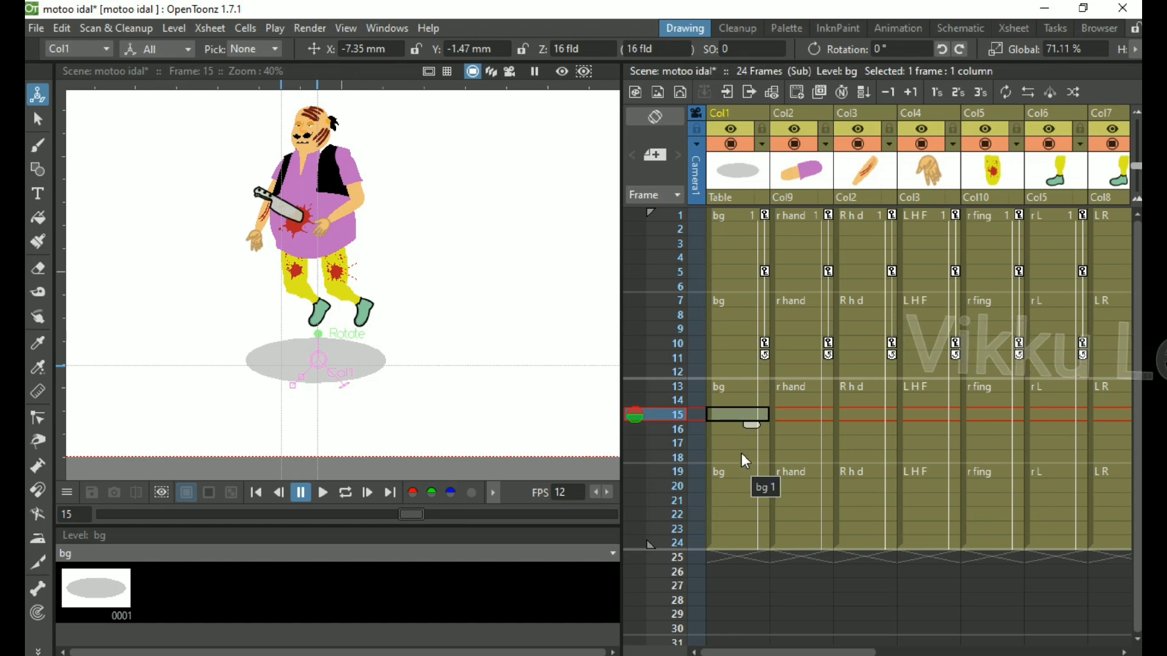
click(728, 488)
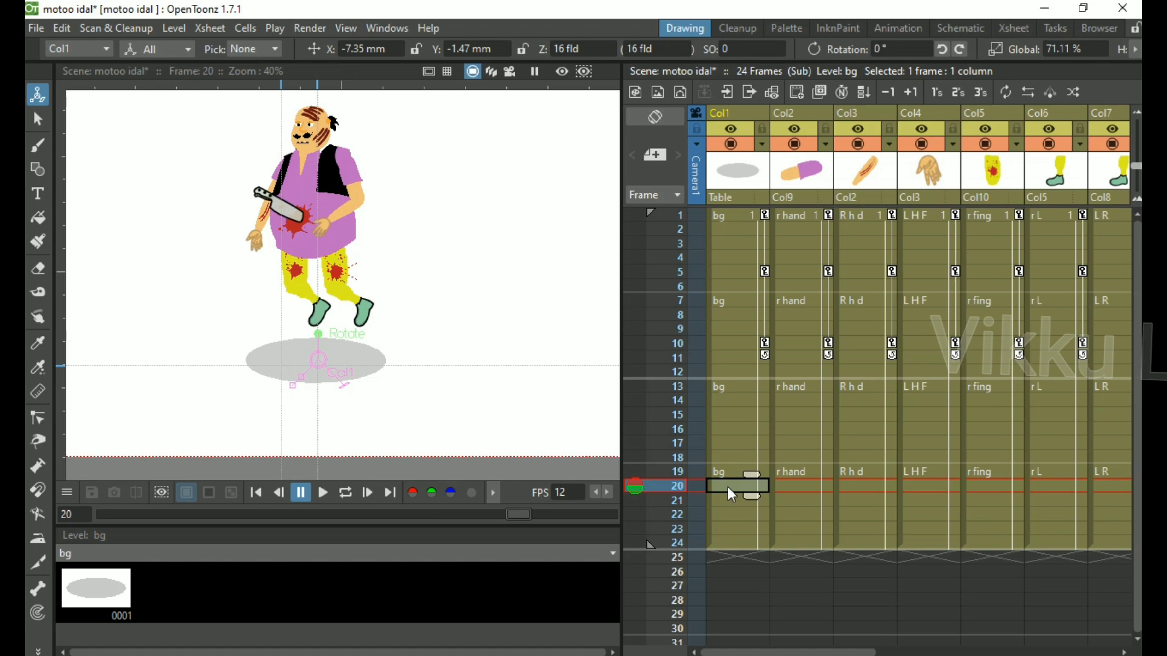
key(ctrl+v)
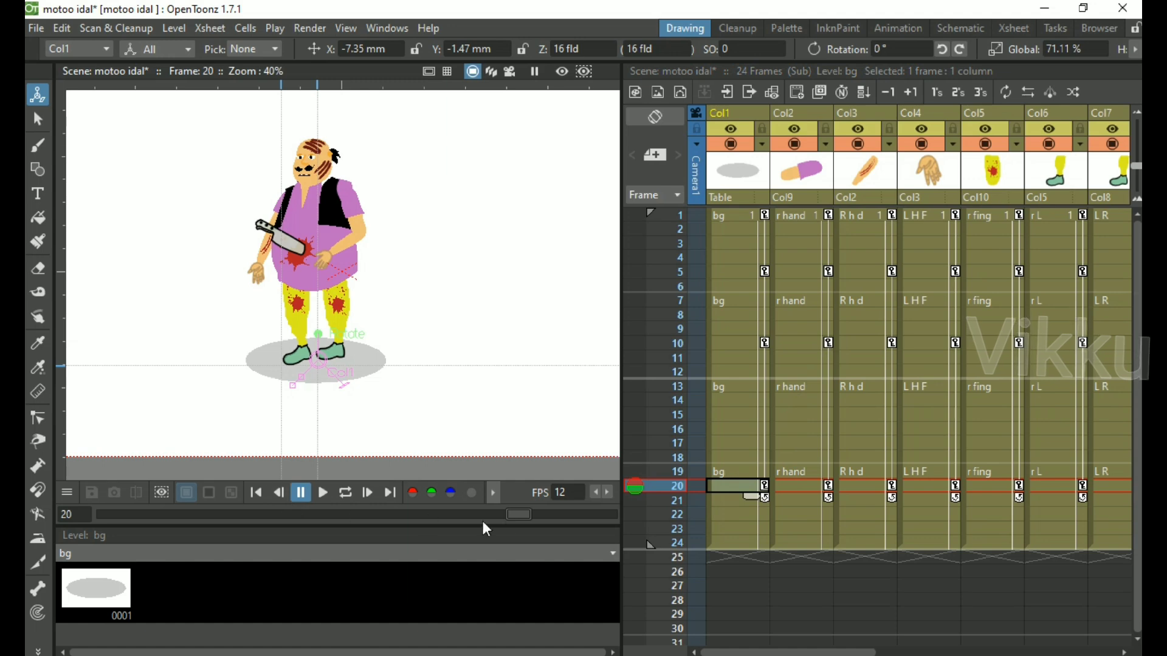
Scrub through the timeline and play the animation to review the jump from start to landing.
drag(520, 513, 131, 514)
drag(207, 534, 465, 528)
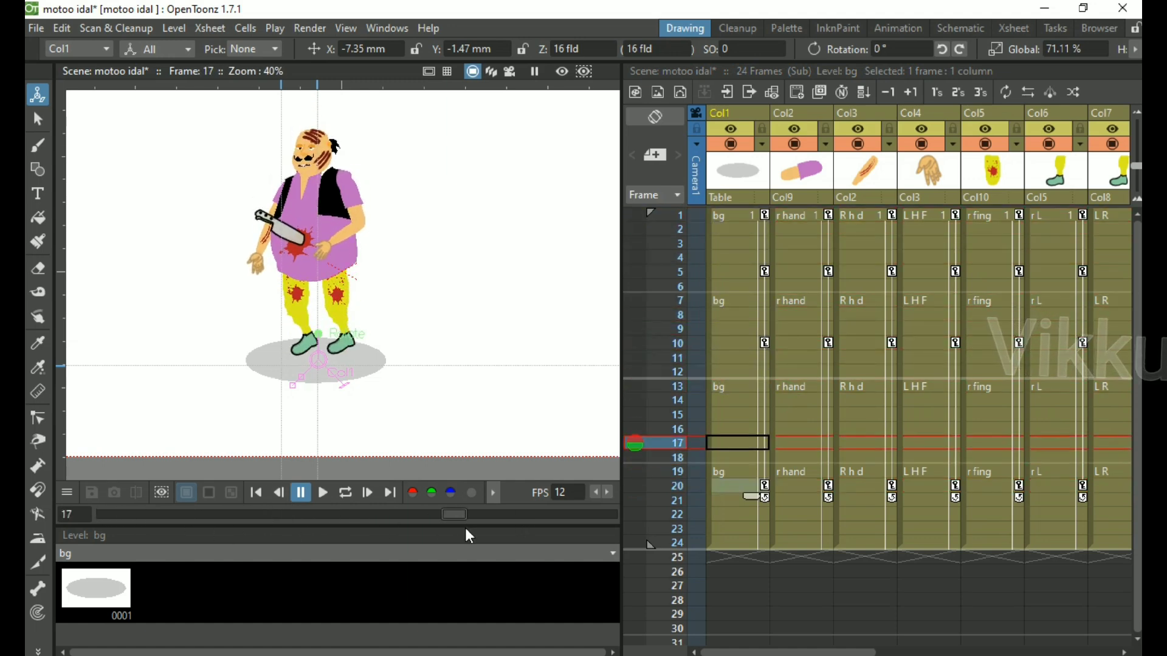
click(323, 494)
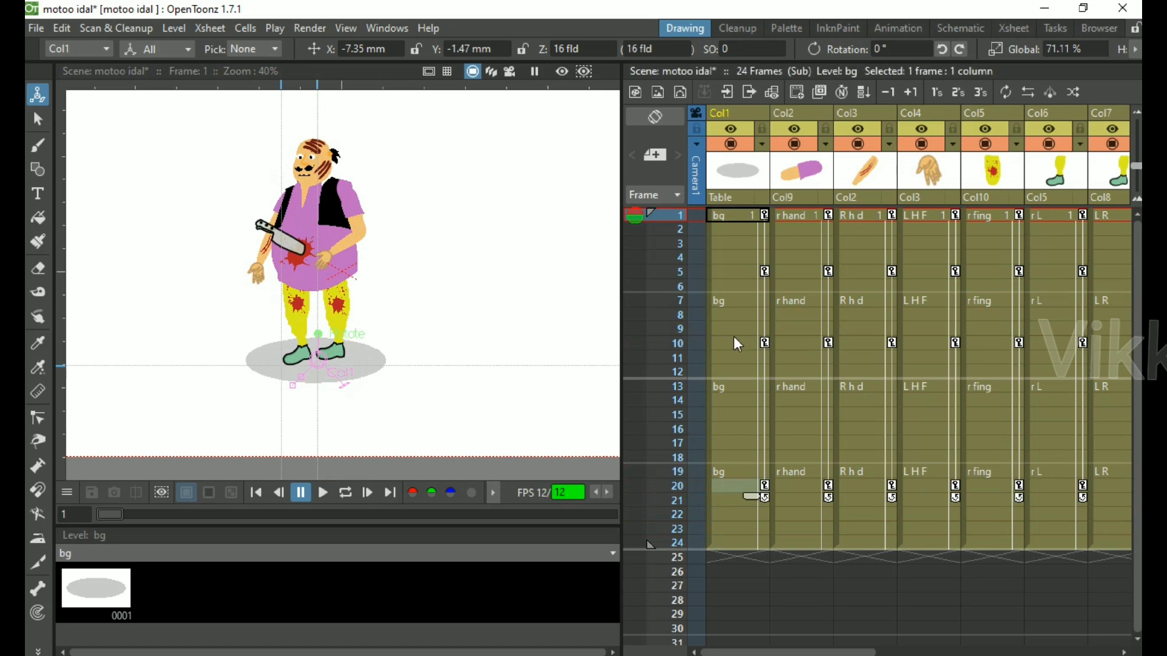
Raise the knife-side arm at frame 10 by rotating Col2 to about 29.8°, Col3 to about -119.4° and Col4 to about -54.3°.
click(808, 342)
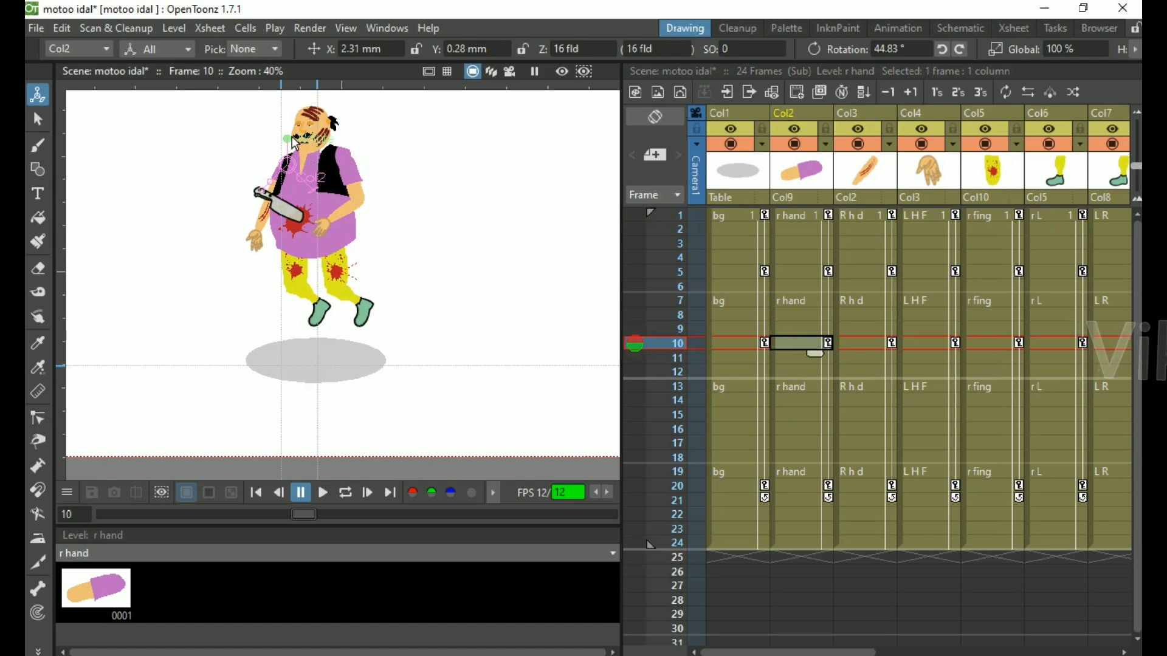
drag(296, 144, 316, 149)
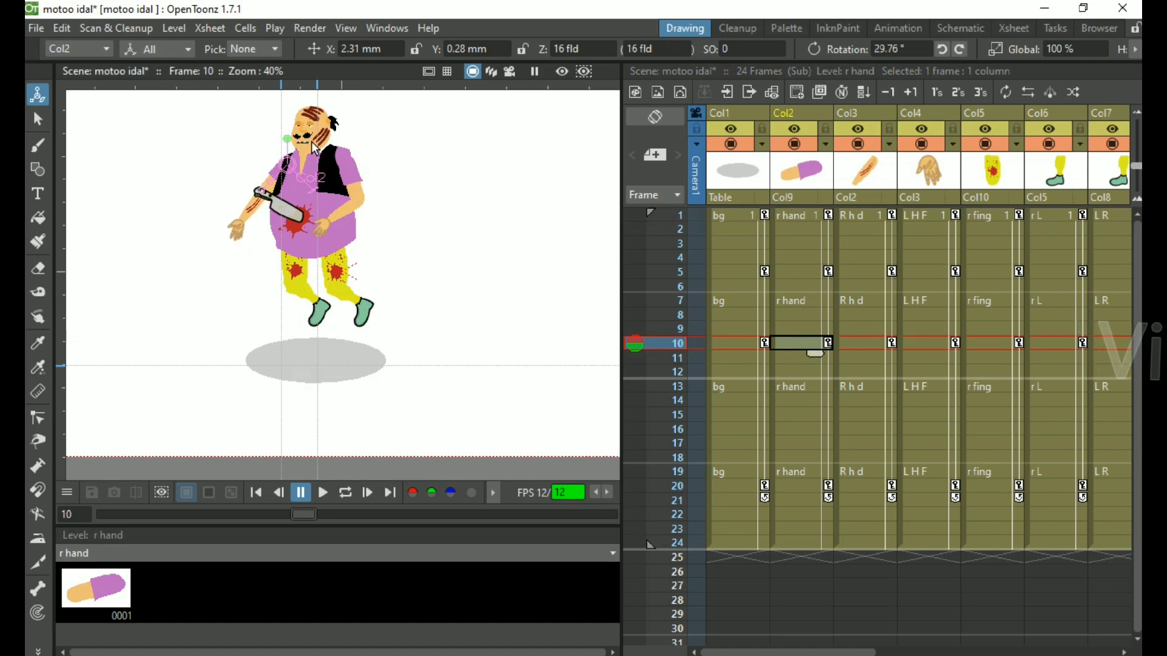
click(866, 342)
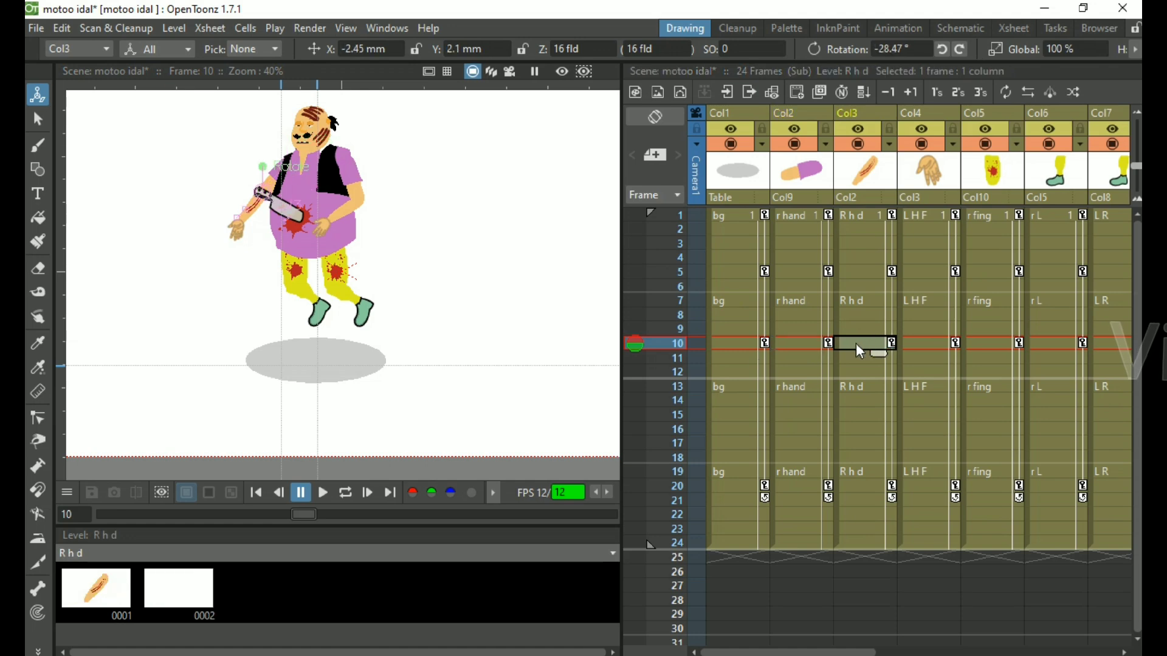
drag(265, 172, 317, 195)
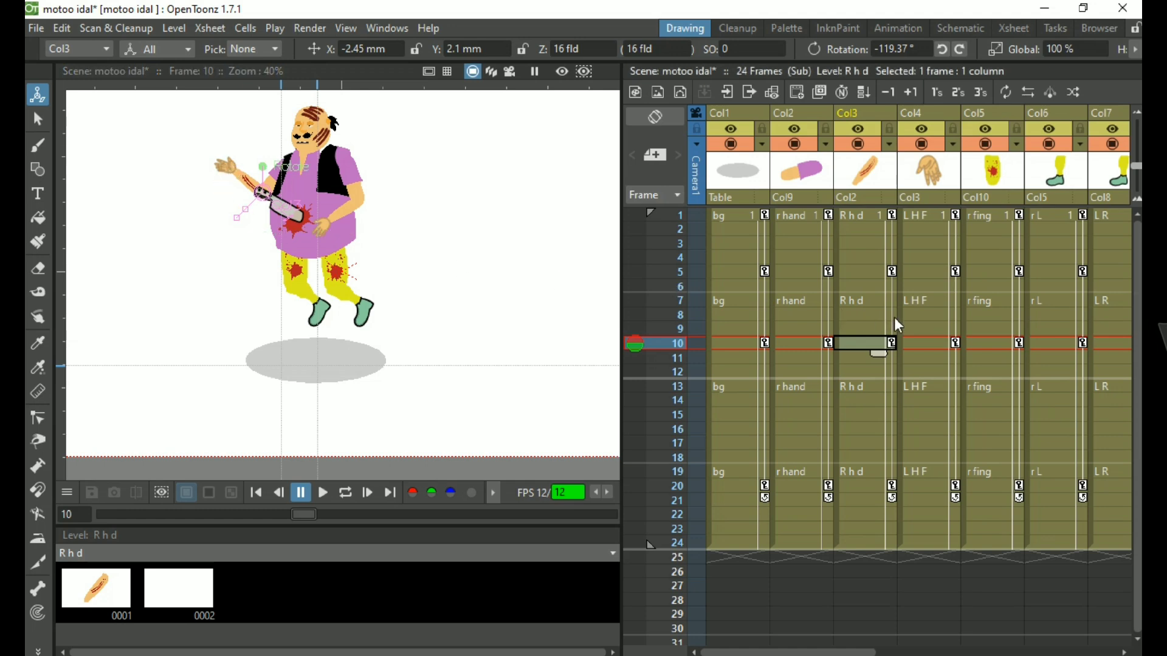
click(930, 344)
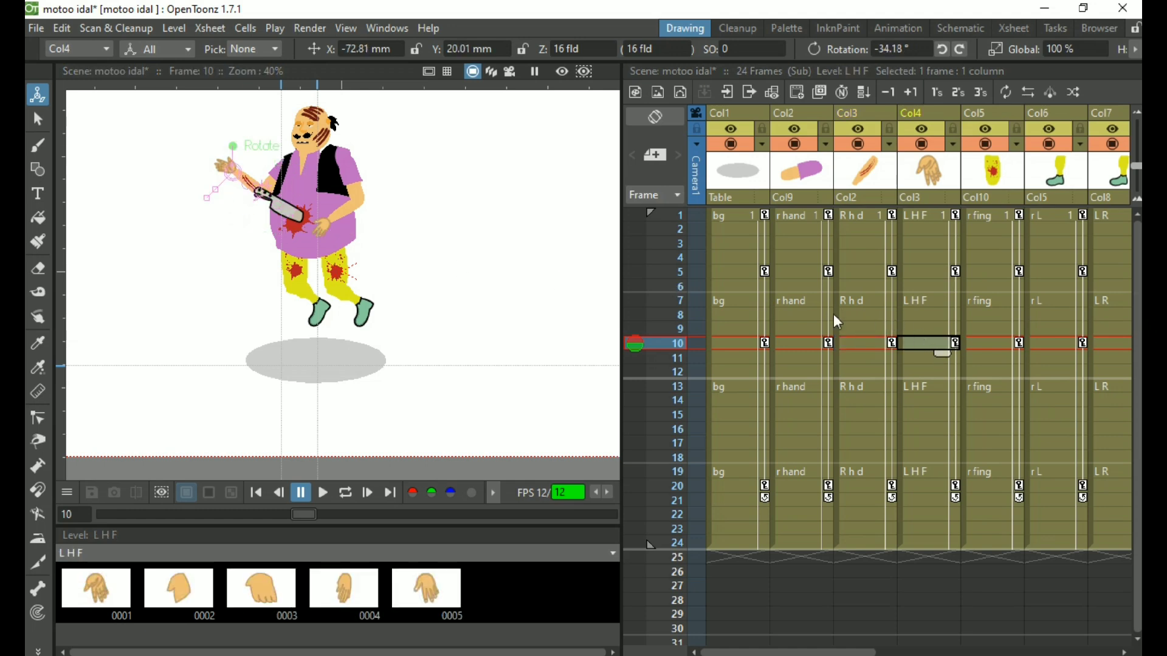
drag(236, 156, 245, 151)
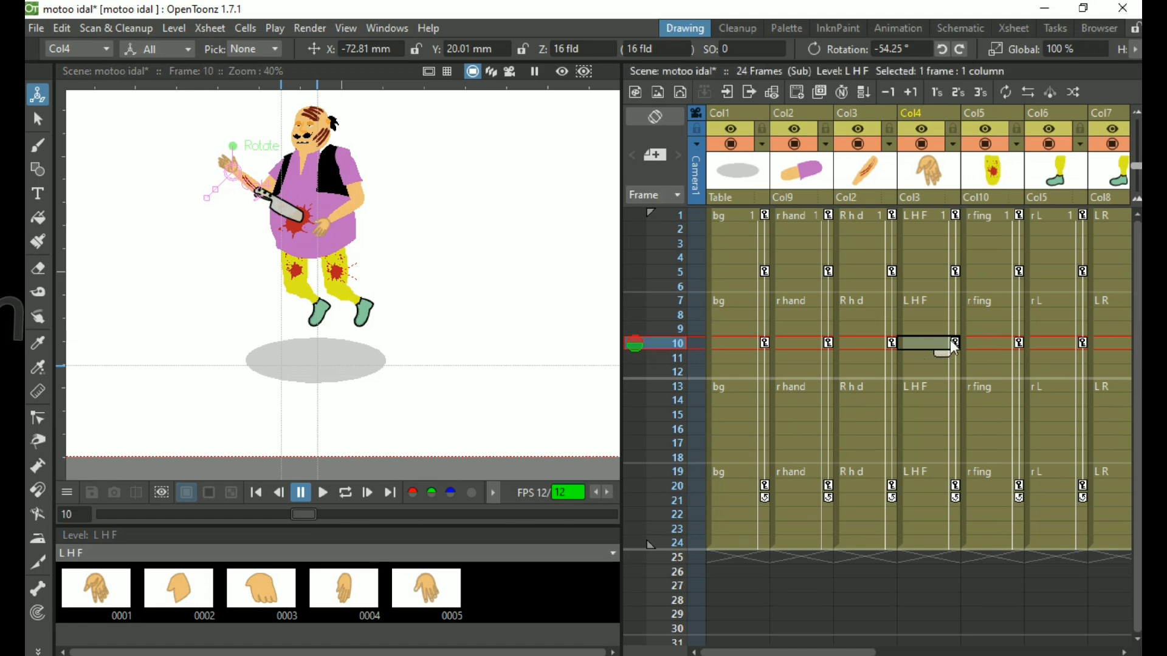
Rotate the Col11 (l han) upper arm to about -48.8° at frame 10 and shift it to about X -1.25 mm, Y 3.36 mm.
click(1036, 342)
key(Right)
key(Right)
key(Right)
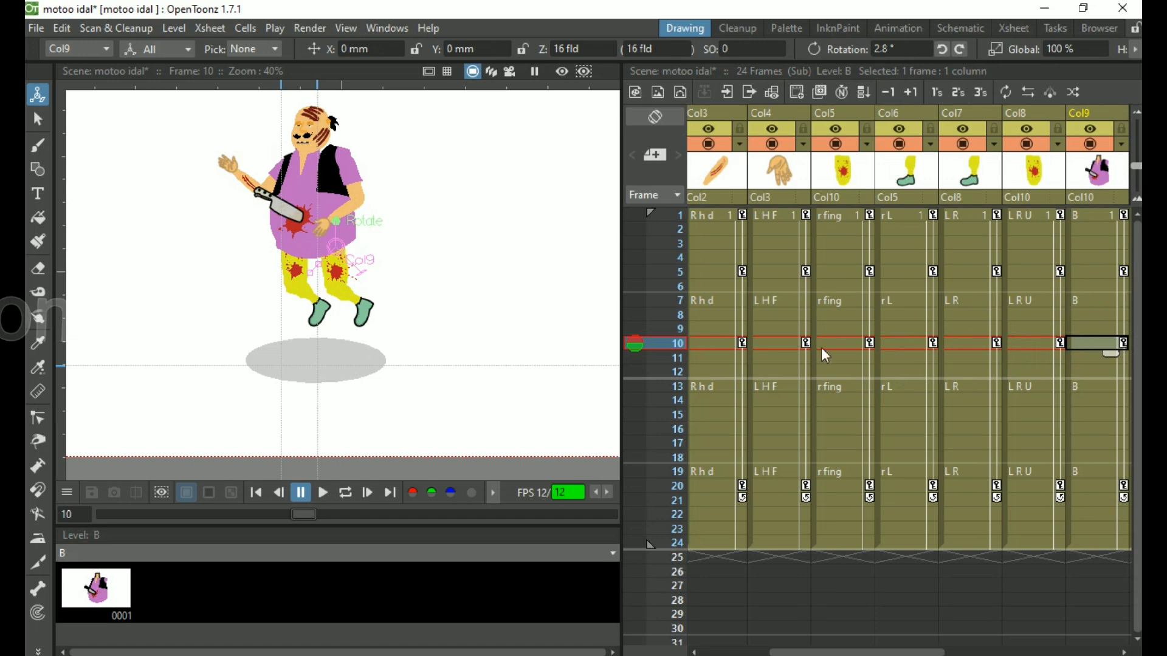
key(Right)
key(Right)
key(Right)
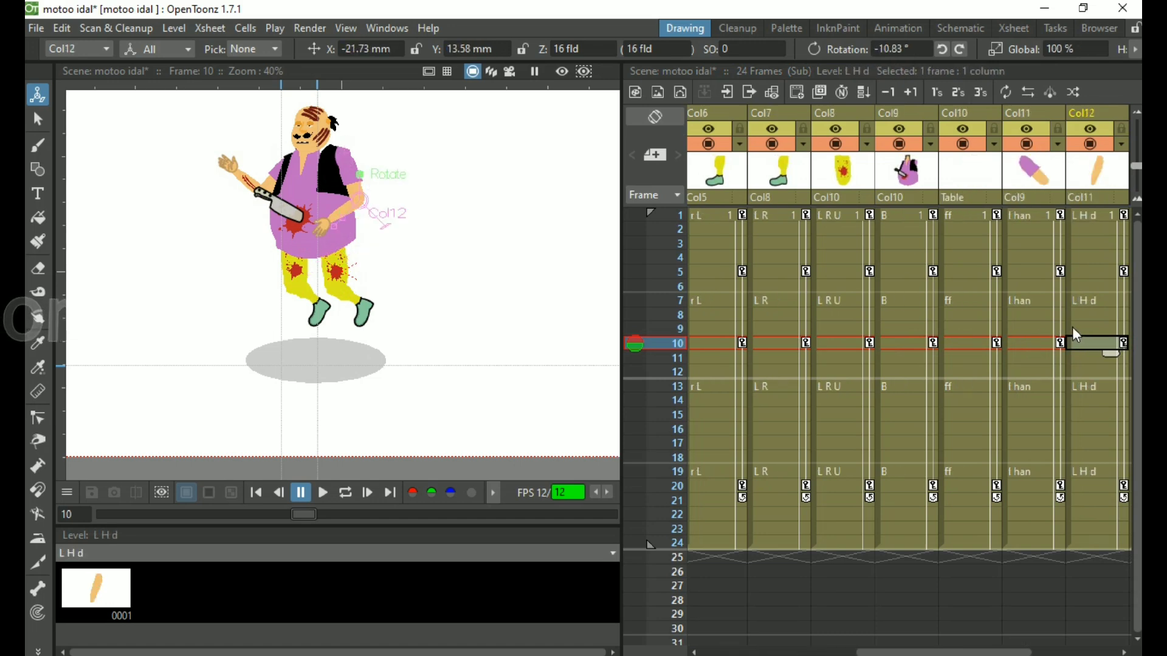
click(1033, 346)
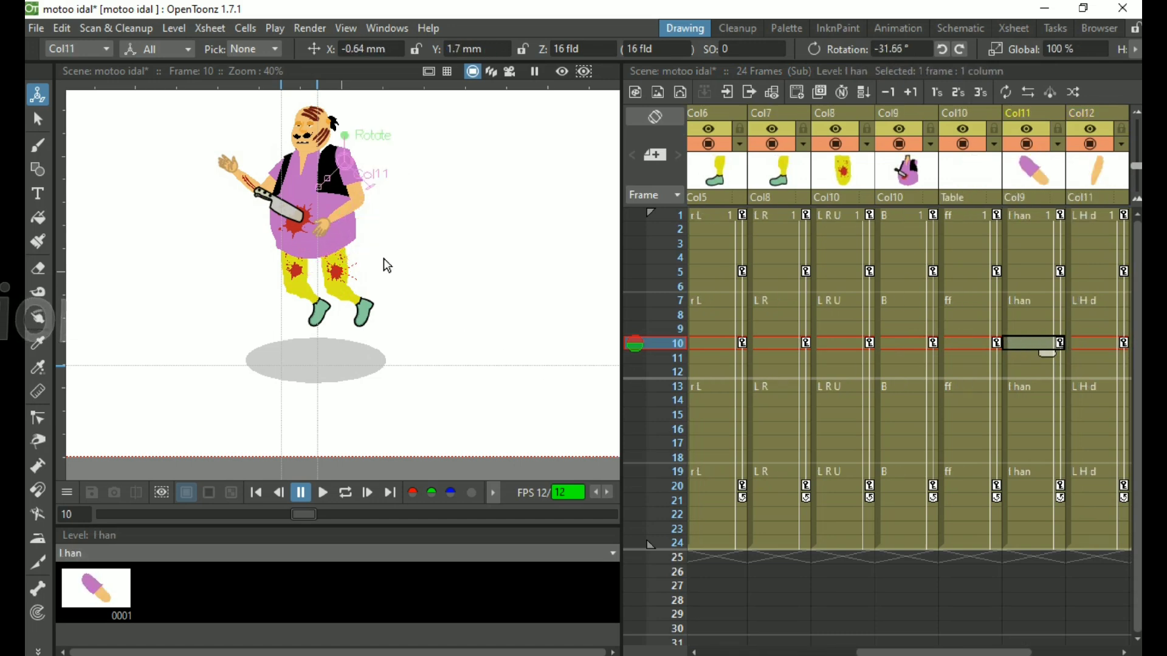
drag(354, 142, 355, 143)
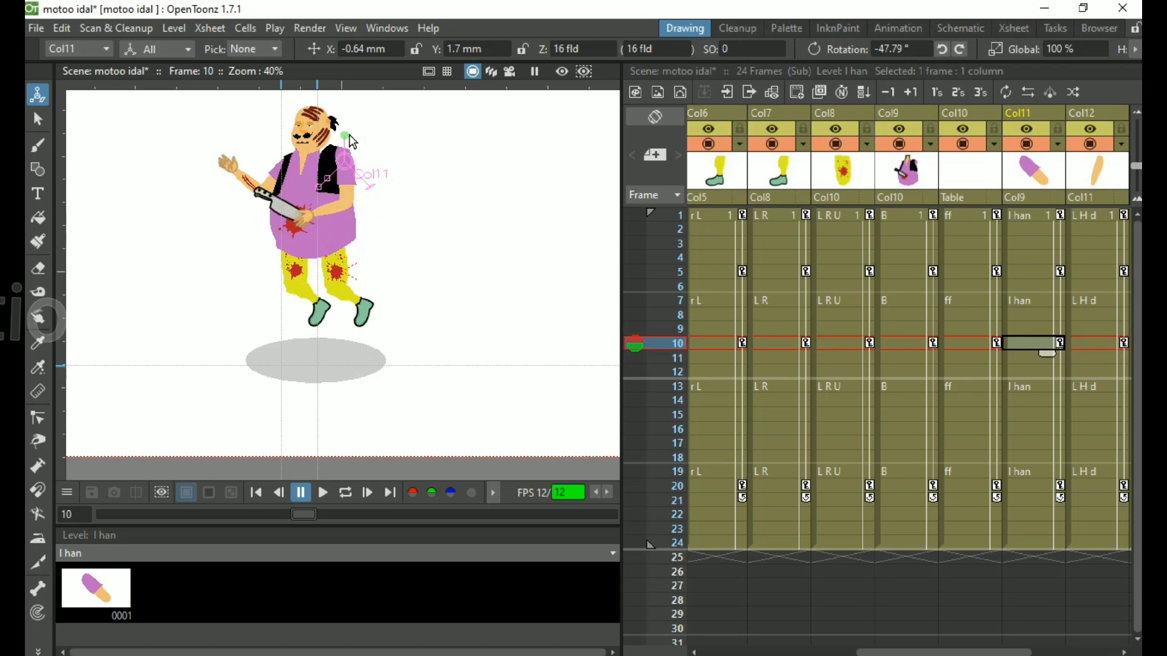
drag(347, 185, 345, 181)
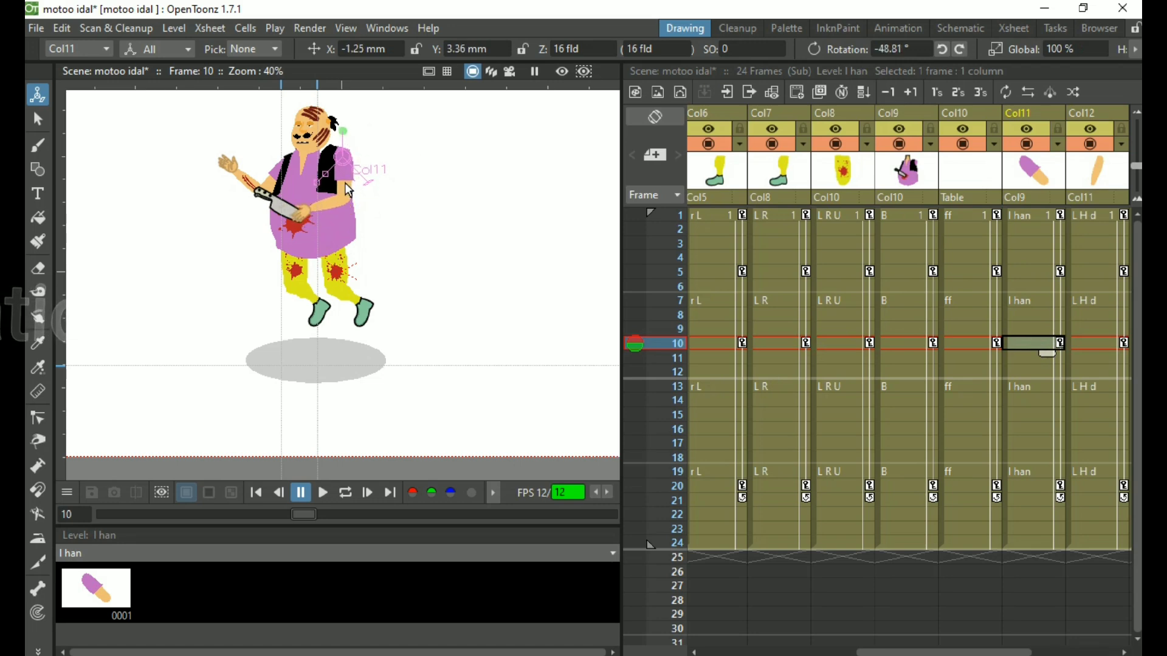
Rotate the Col12 (L H d) forearm to about -24.7° at frame 10 and check the pose on the timeline.
click(1098, 344)
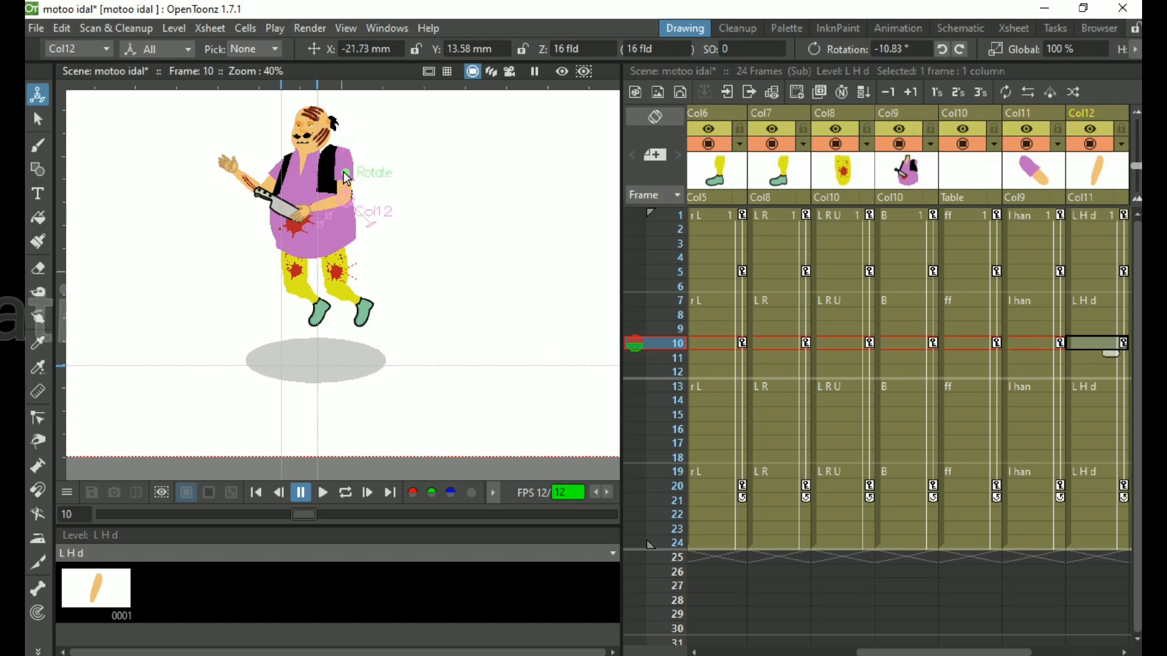
drag(345, 171, 352, 175)
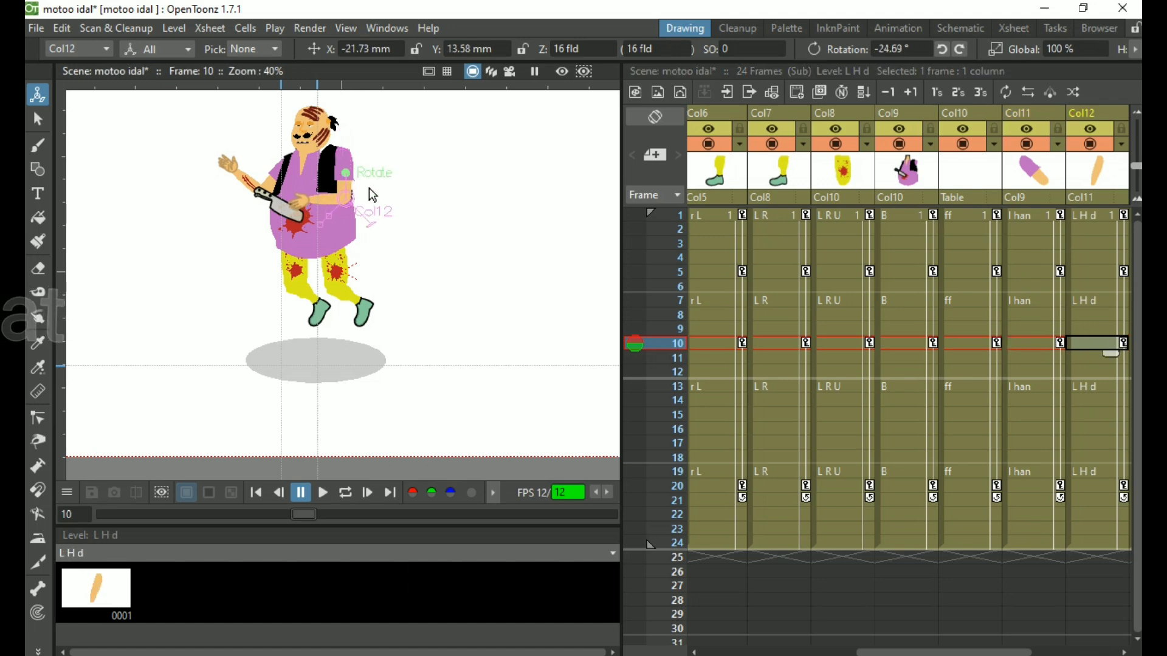
drag(307, 513, 302, 485)
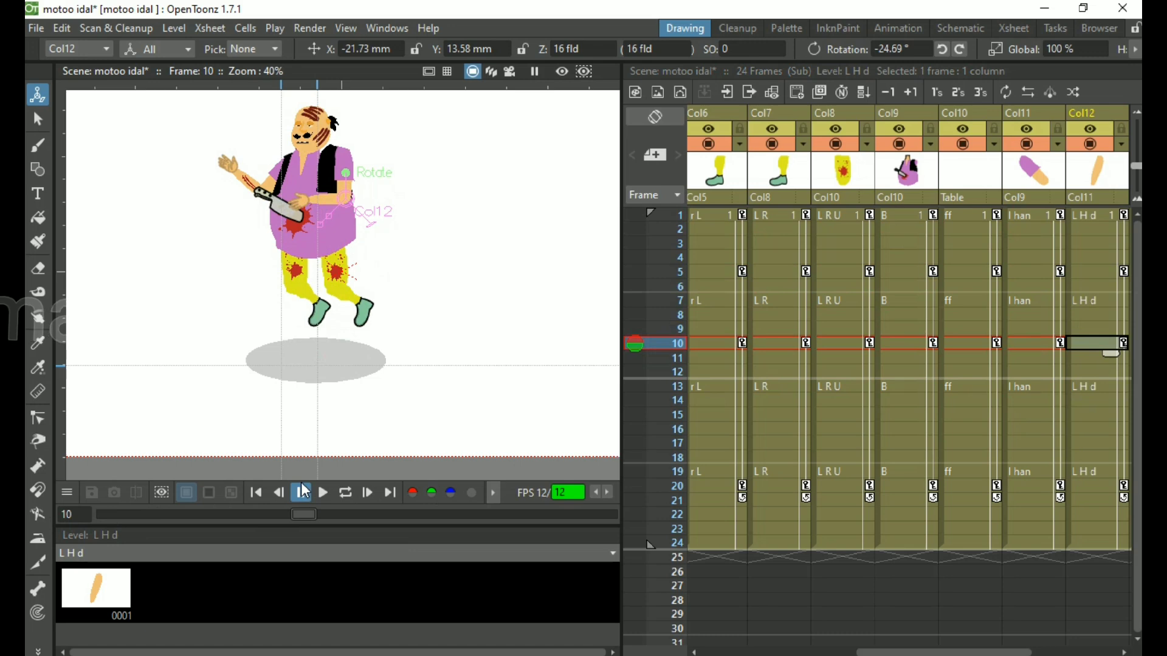
Lower the Col12 (L H d) forearm at frames 1 and 5, rotating it to about 27.6° at frame 5, and scrub through the motion.
click(1059, 216)
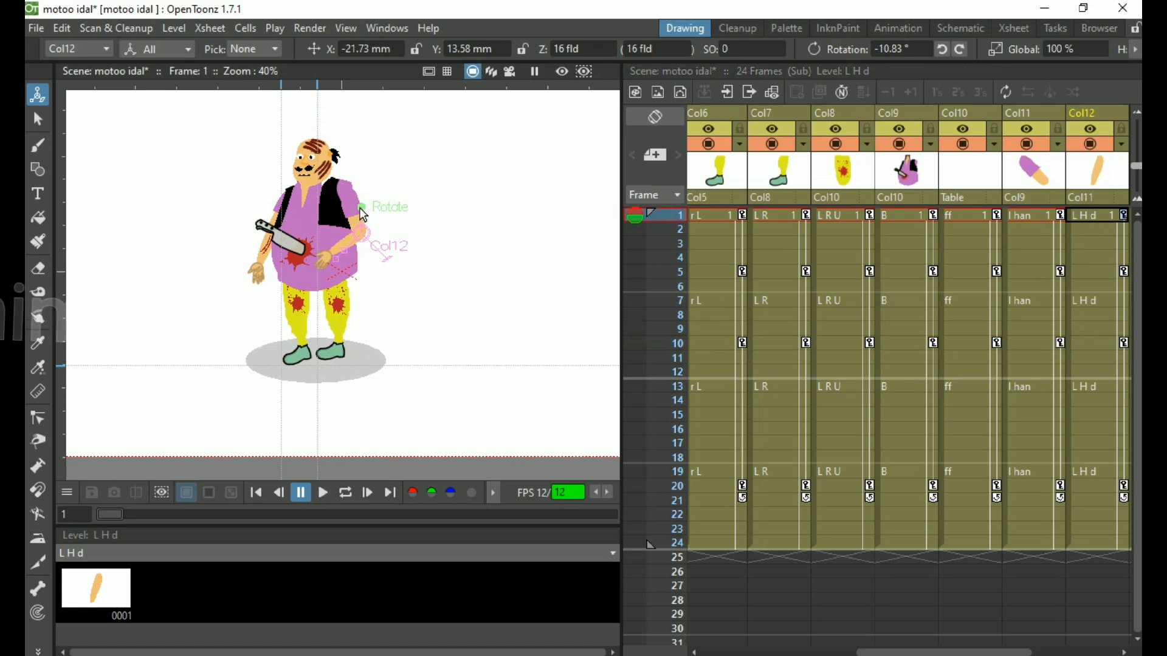
mouse_move(361, 210)
mouse_down()
mouse_move(344, 223)
mouse_move(351, 214)
mouse_up()
click(1124, 271)
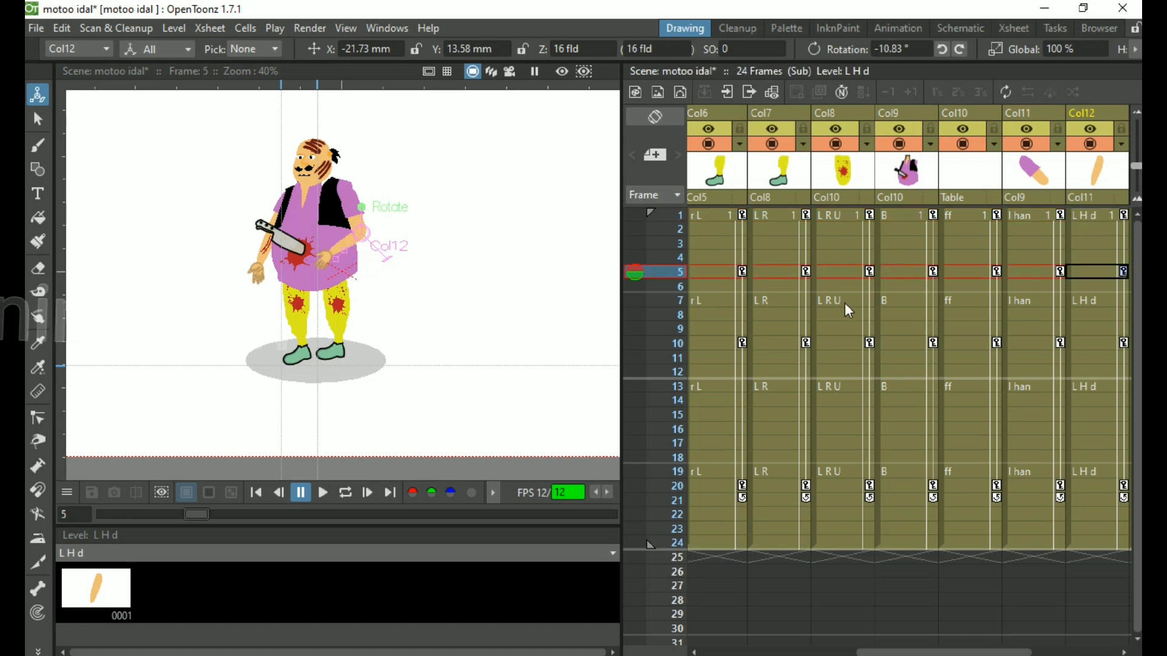
drag(359, 213, 347, 219)
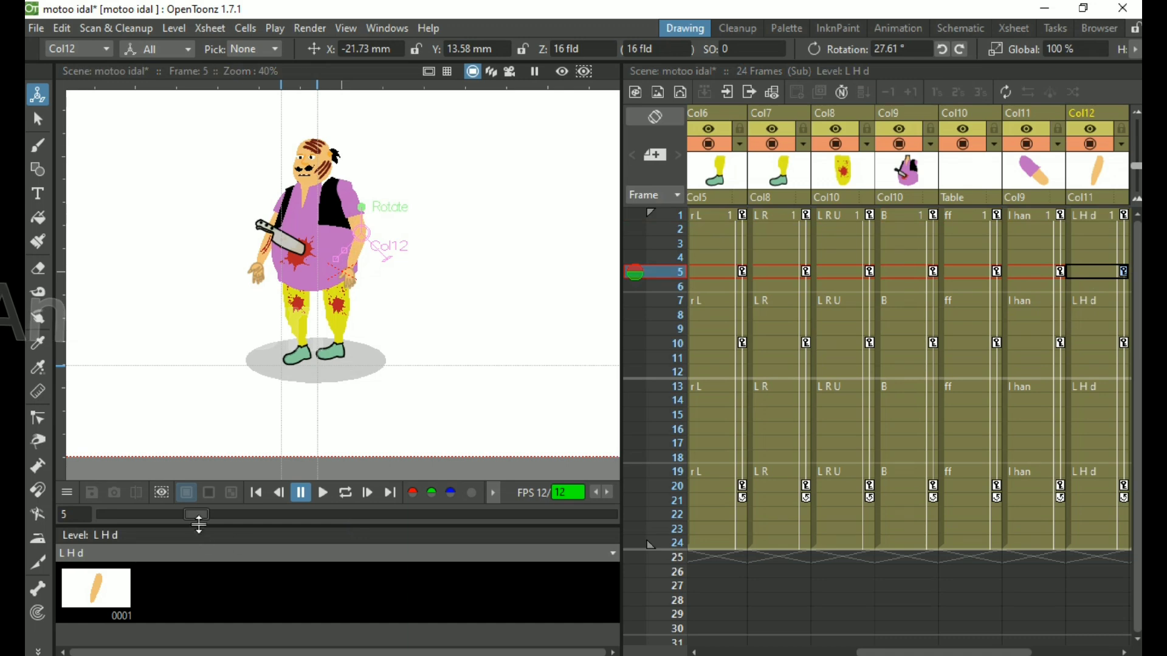
drag(197, 515, 307, 495)
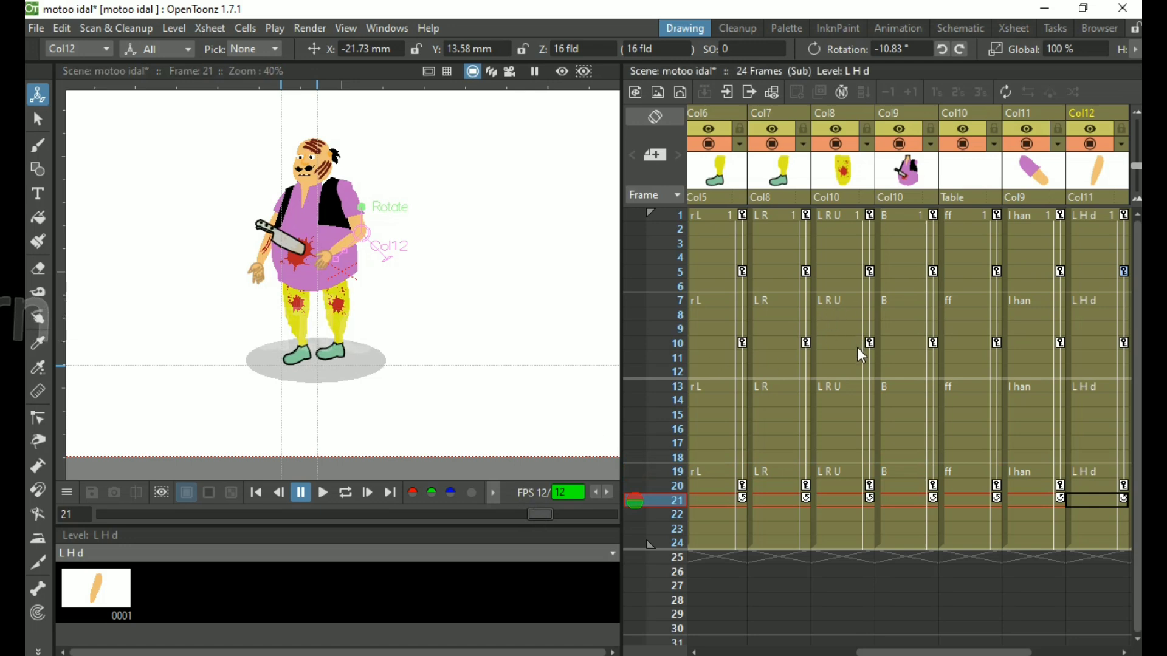
Shift the rotation center of the Col9 (B) body at frame 10, rotate the body to about 10.8° and scrub the motion.
click(917, 348)
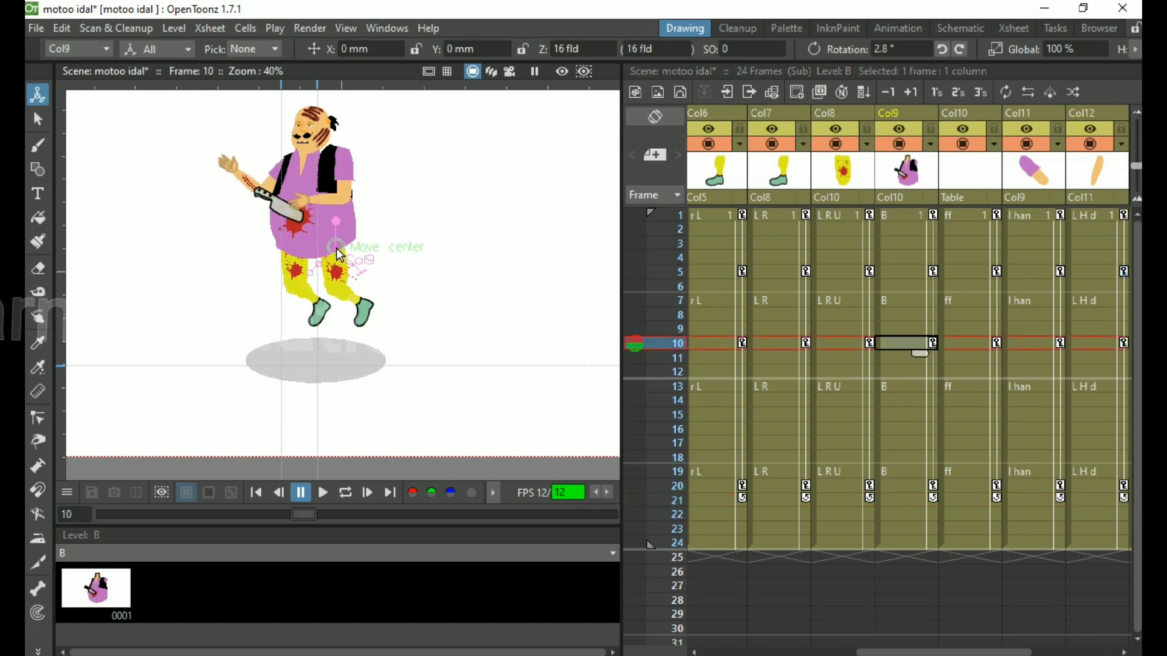
drag(337, 247, 308, 251)
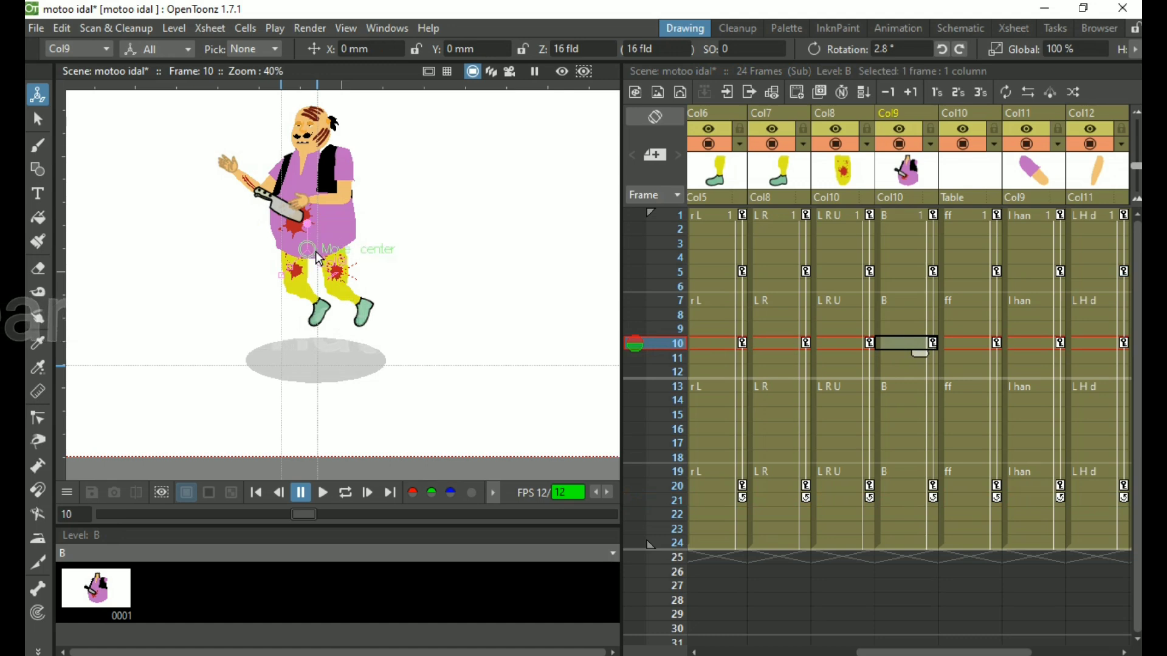
drag(309, 251, 331, 212)
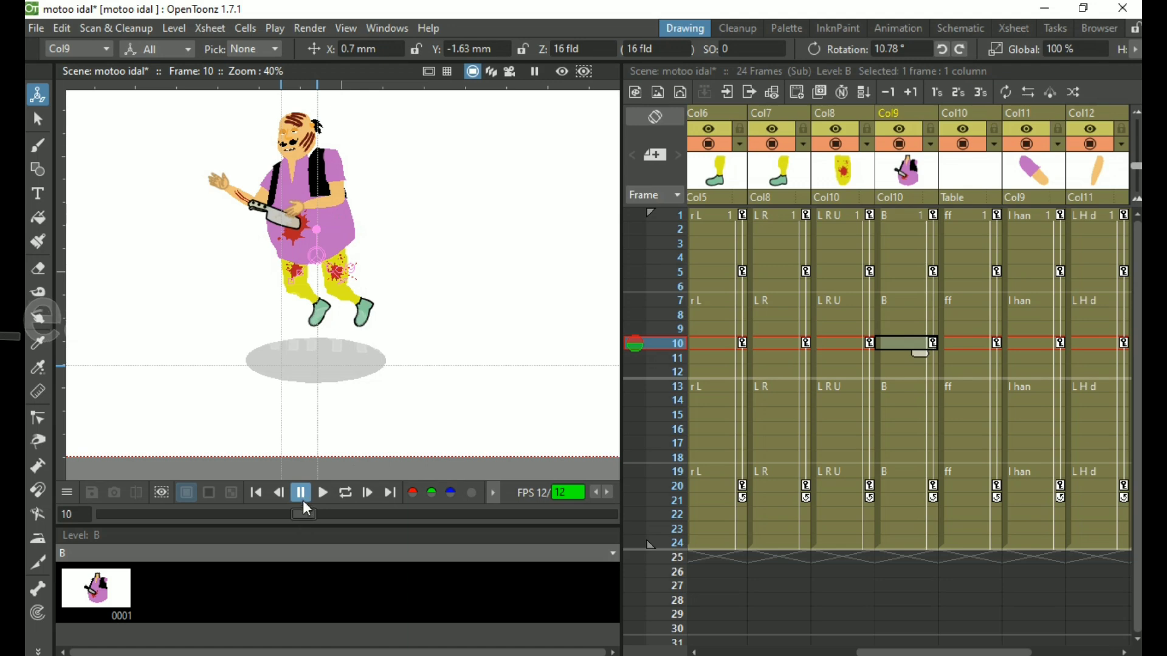
drag(305, 512, 223, 462)
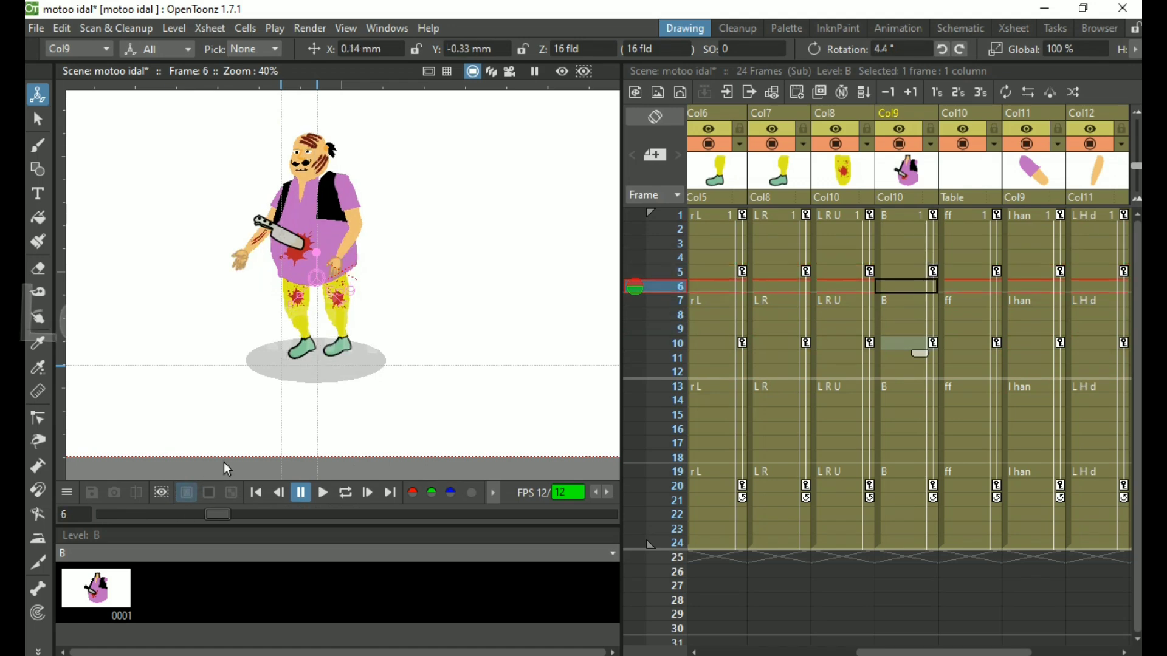
Squash the Col9 (B) body slightly at frame 10 with the horizontal/vertical scale and scrub through to the end of the jump.
click(924, 344)
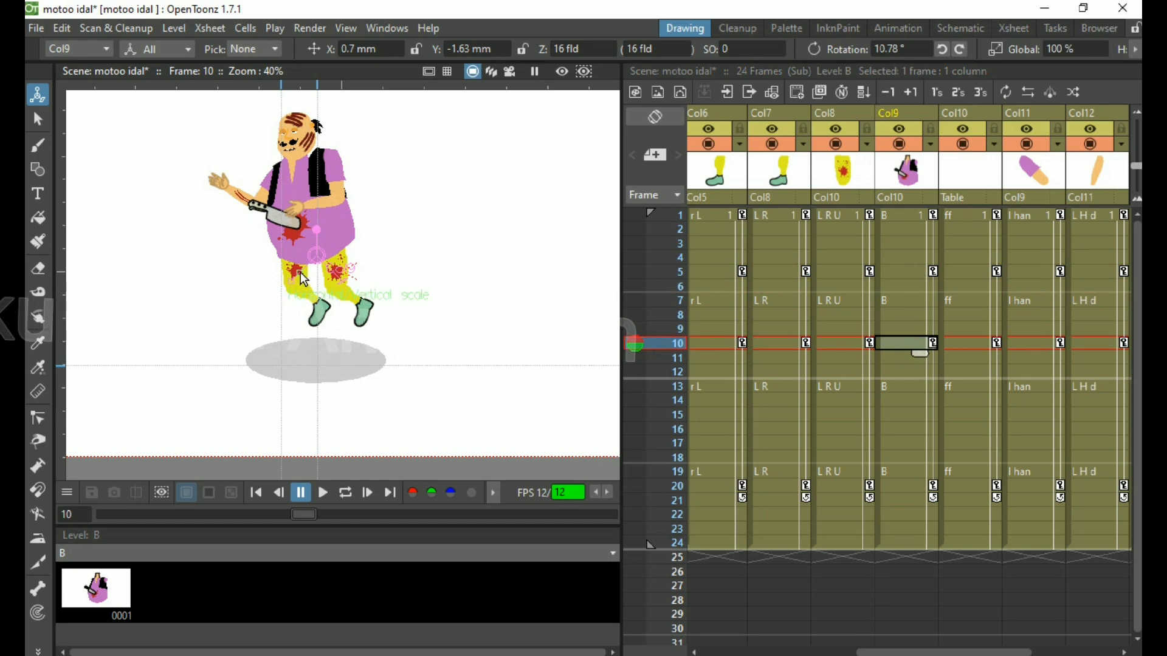
drag(300, 272, 299, 267)
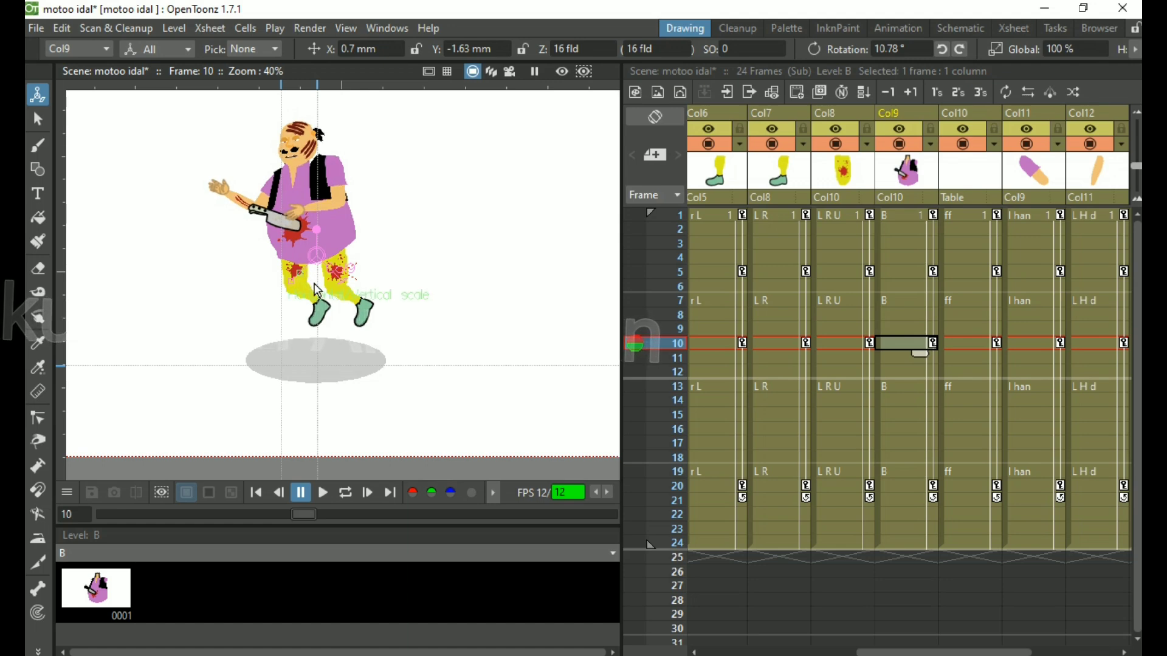
drag(306, 513, 495, 578)
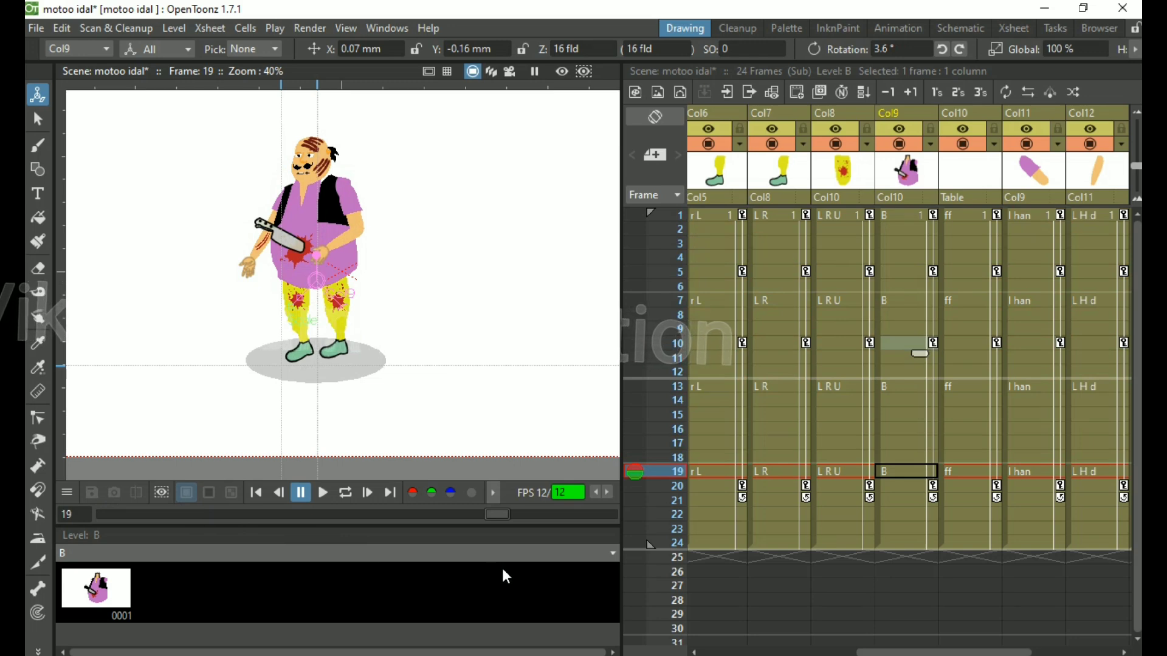
drag(503, 573, 577, 581)
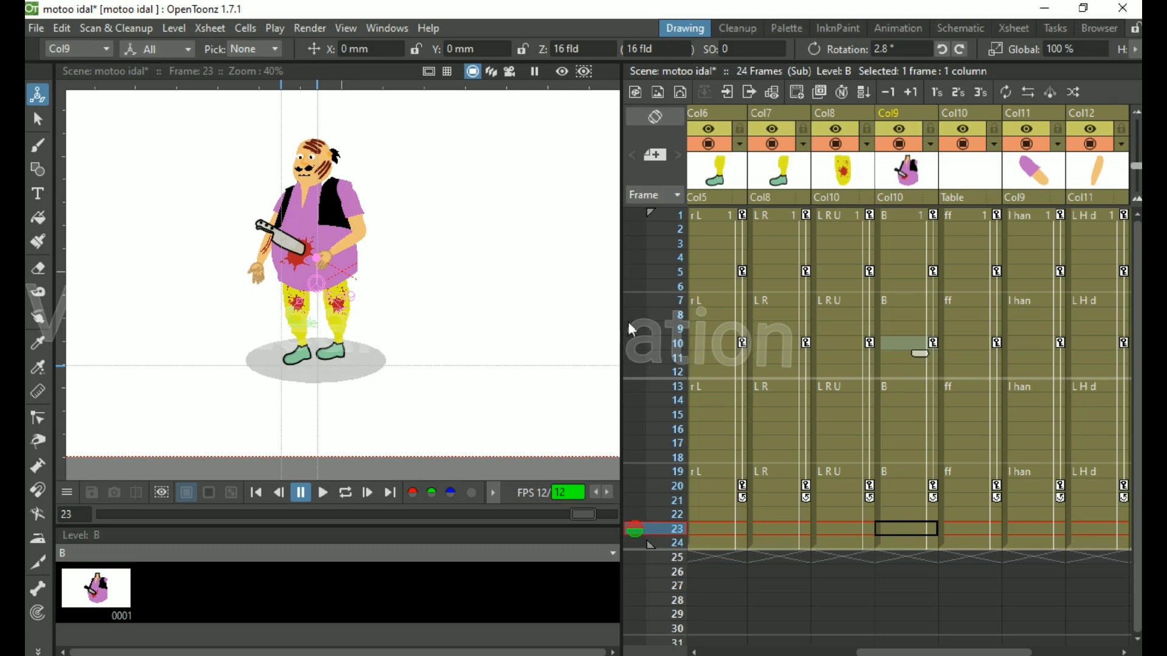
Save the scene under the new name "motoo jump" in the project's scenes folder.
click(36, 27)
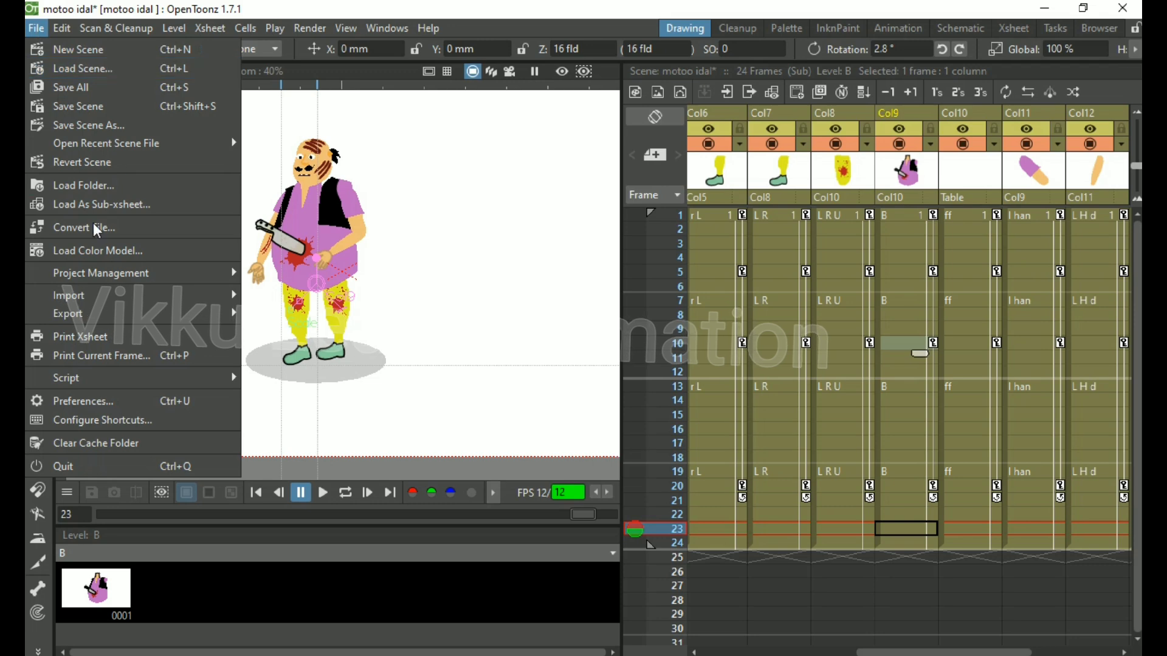
click(85, 125)
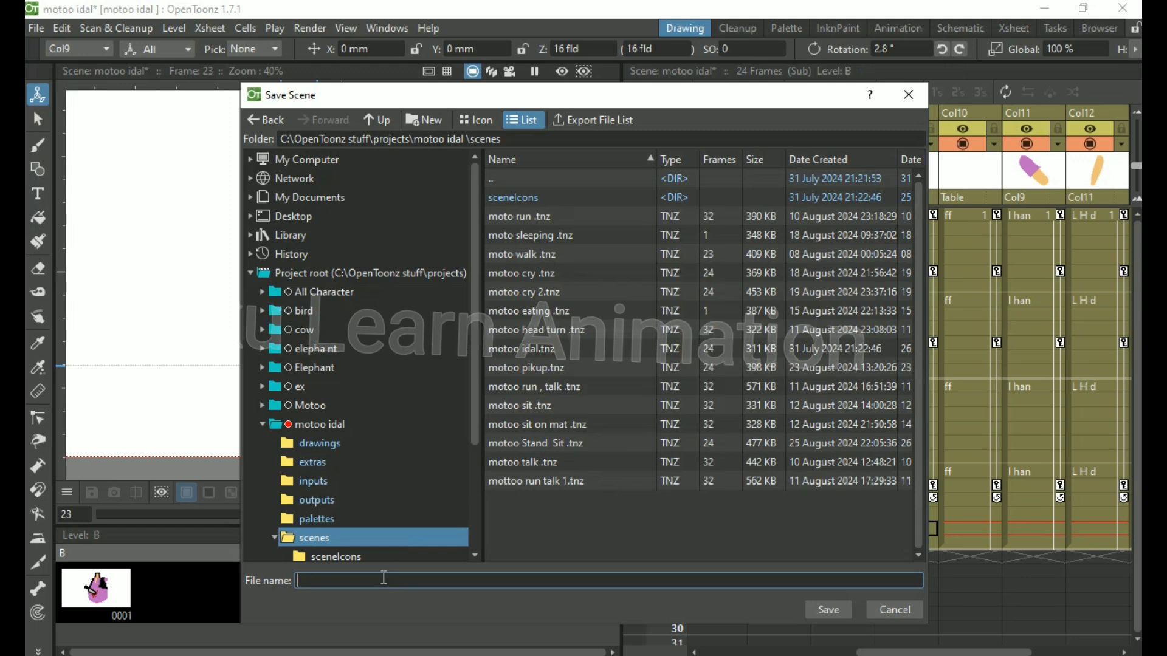
text(m)
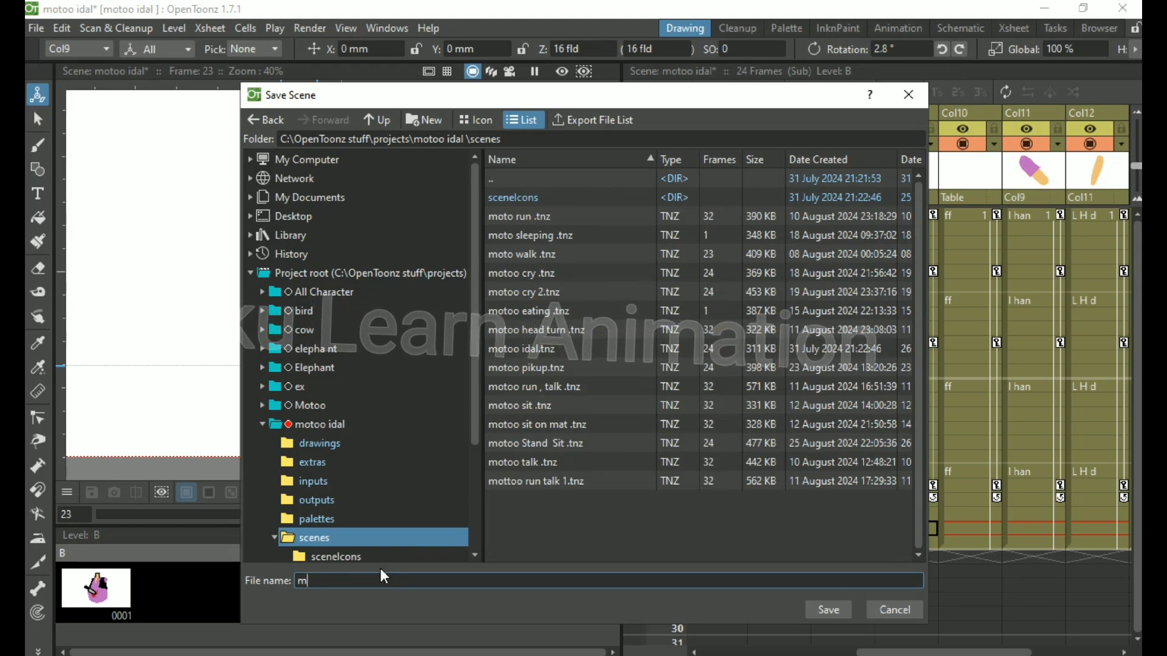
text(otoo )
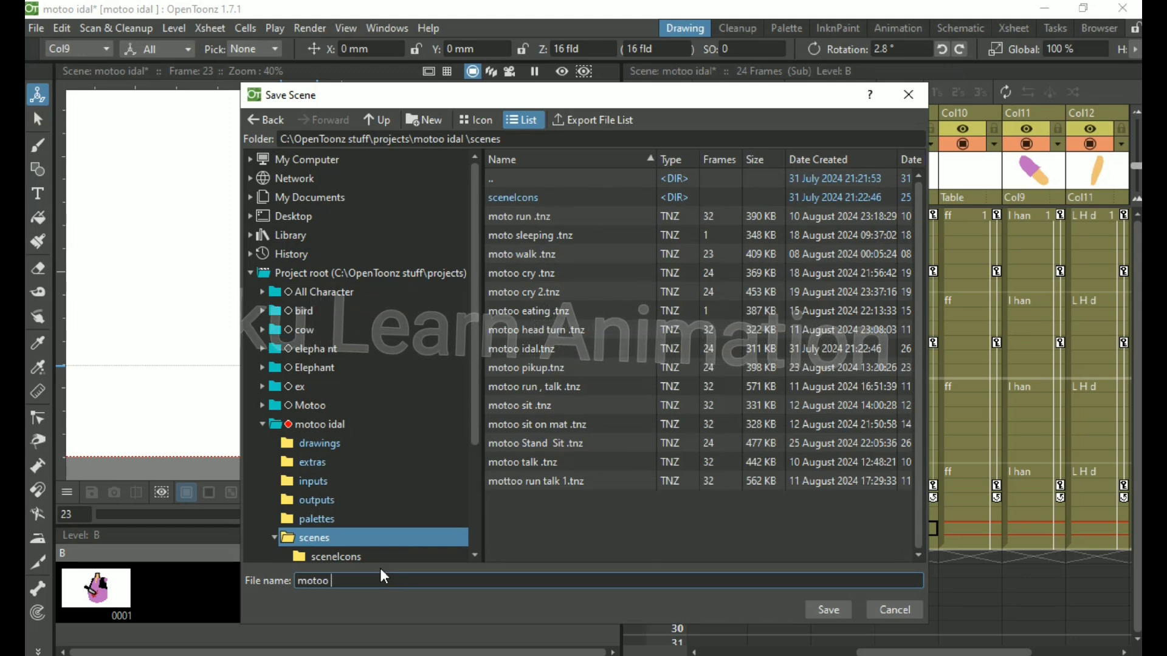
text(ju)
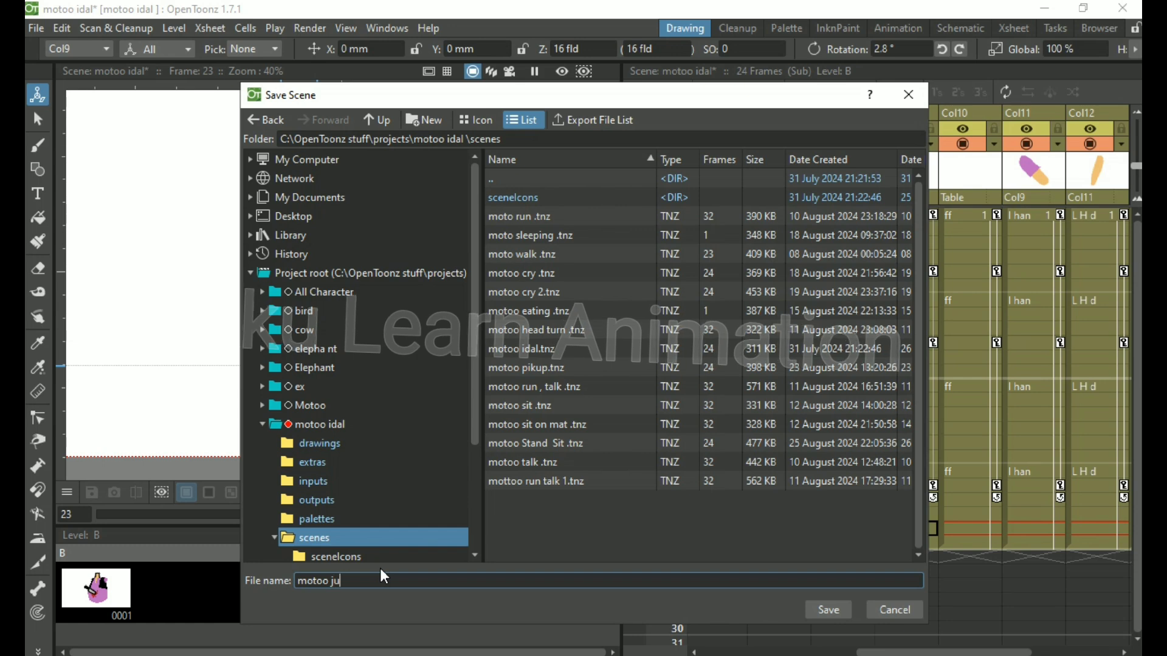
text(mp)
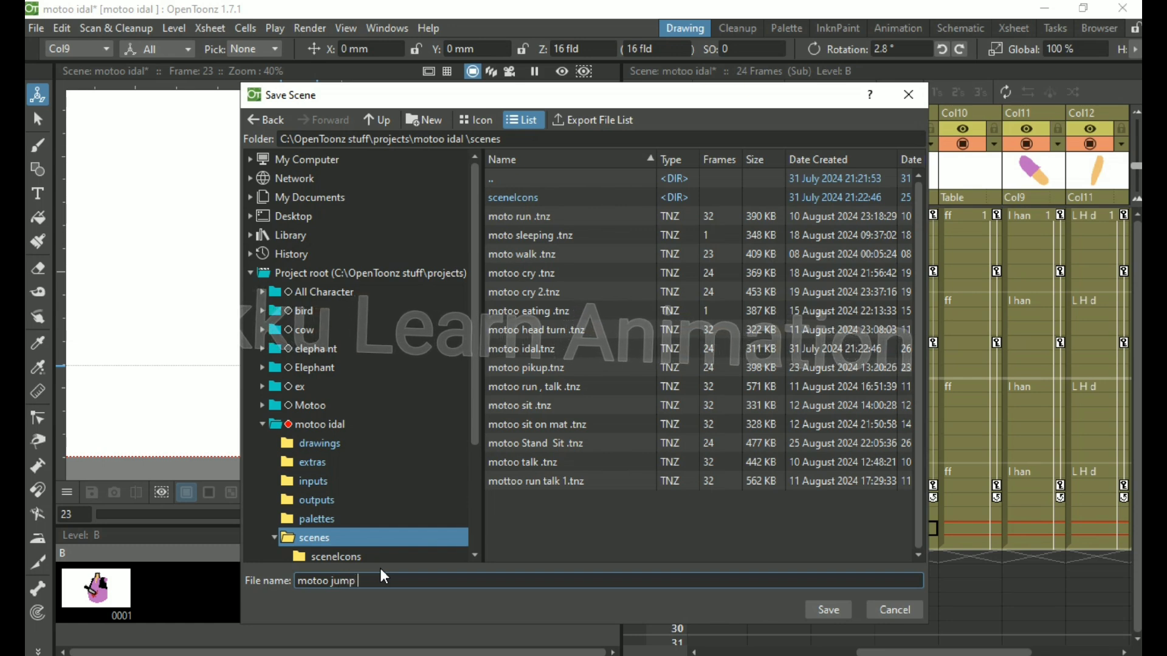
click(833, 610)
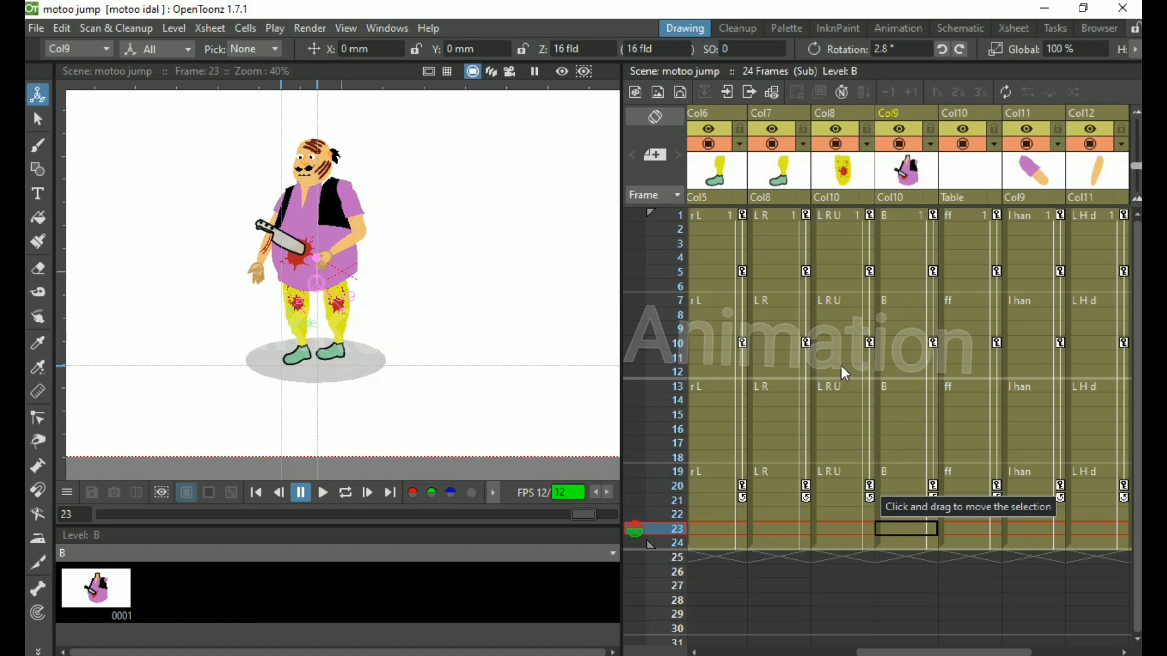
Raise the Col2 (r hand) arm at frame 10, rotating Col2 to about -59.2° and the Col3 (R h d) forearm to about -66.3°.
click(872, 344)
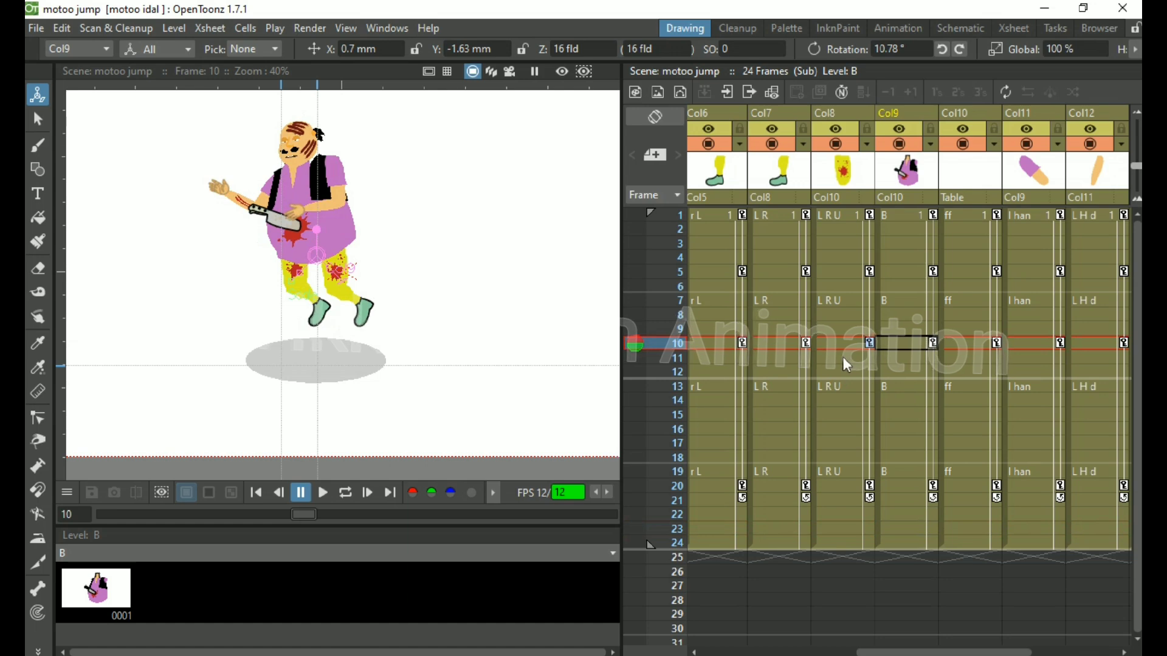
drag(893, 652, 708, 644)
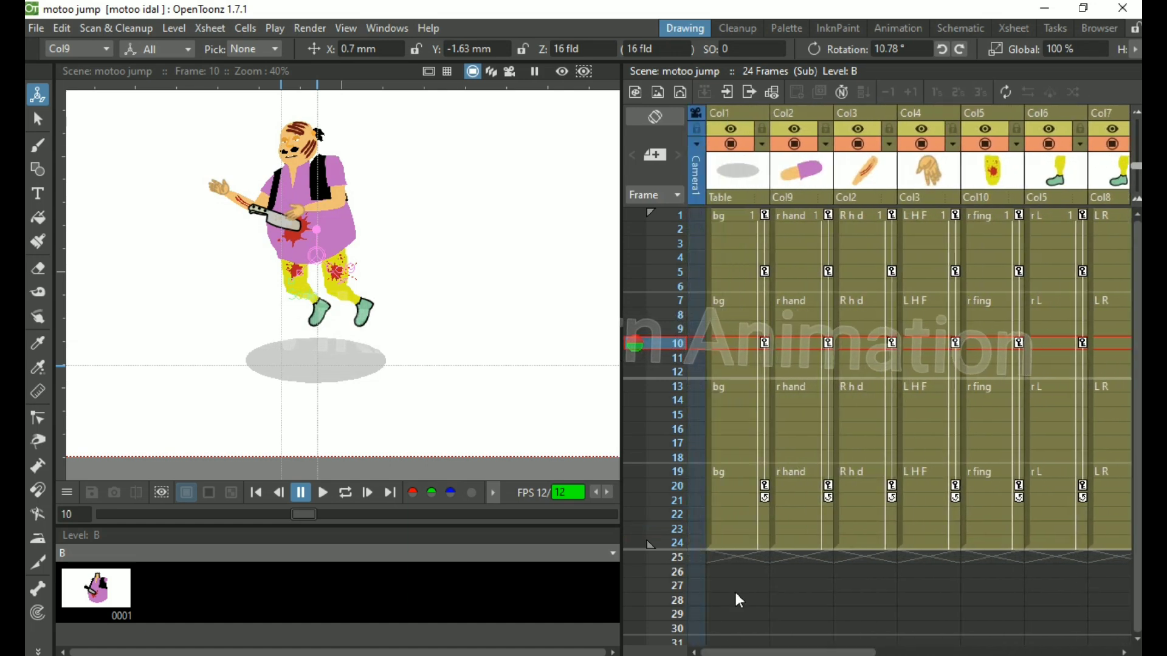
click(822, 342)
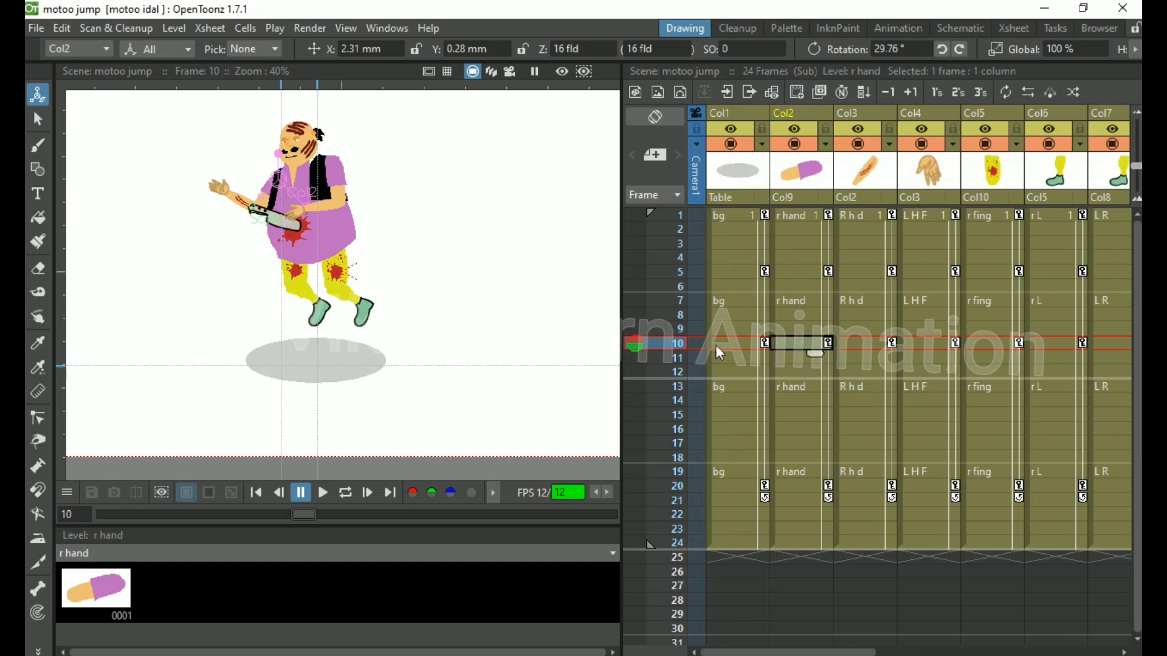
drag(291, 160, 323, 159)
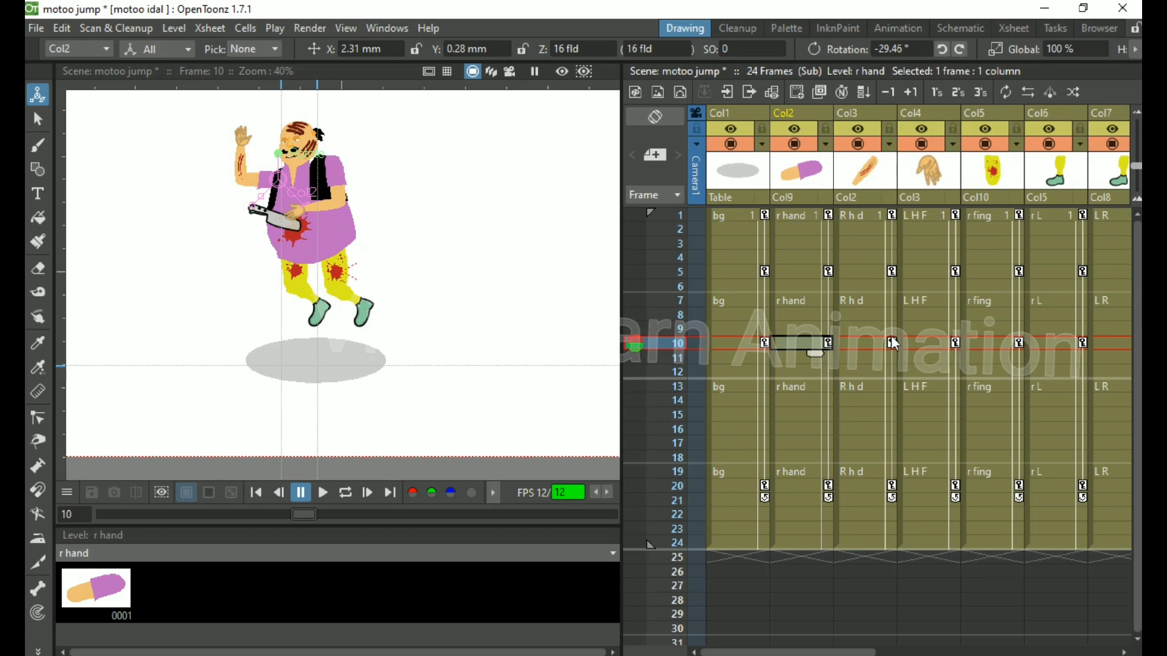
click(878, 351)
mouse_move(242, 165)
mouse_down()
mouse_move(221, 164)
mouse_move(240, 175)
mouse_up()
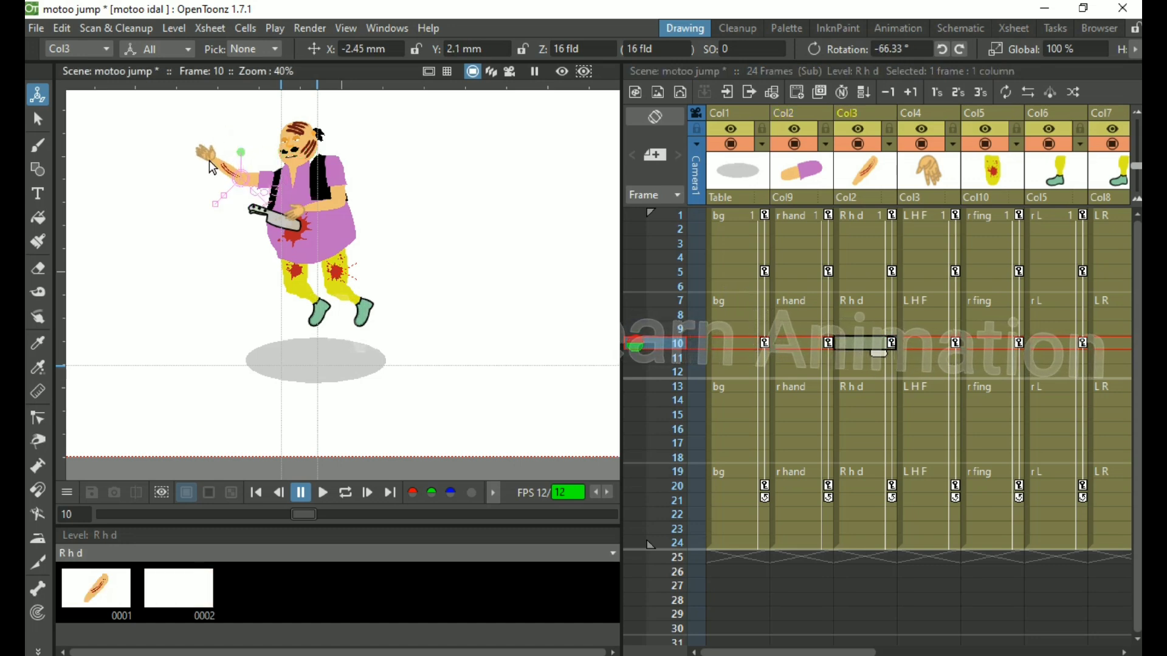
click(797, 342)
drag(279, 165, 302, 190)
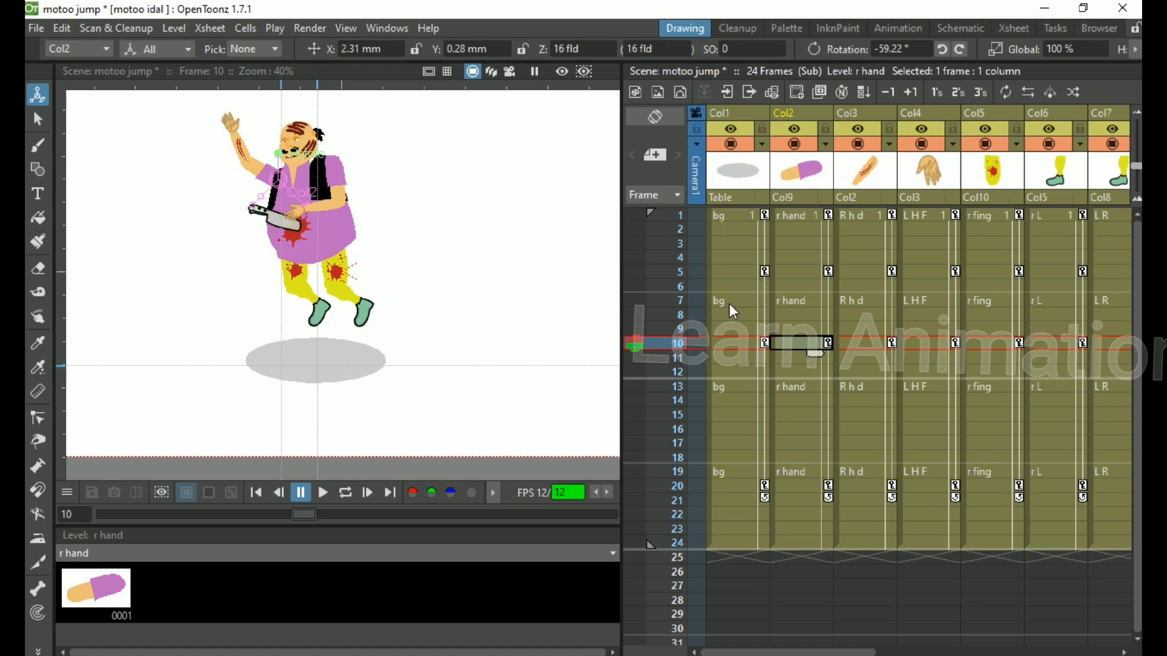
Compare frames 5 and 10, and make the Col1 (bg) ground shadow slightly wider and flatter at frame 10.
click(764, 271)
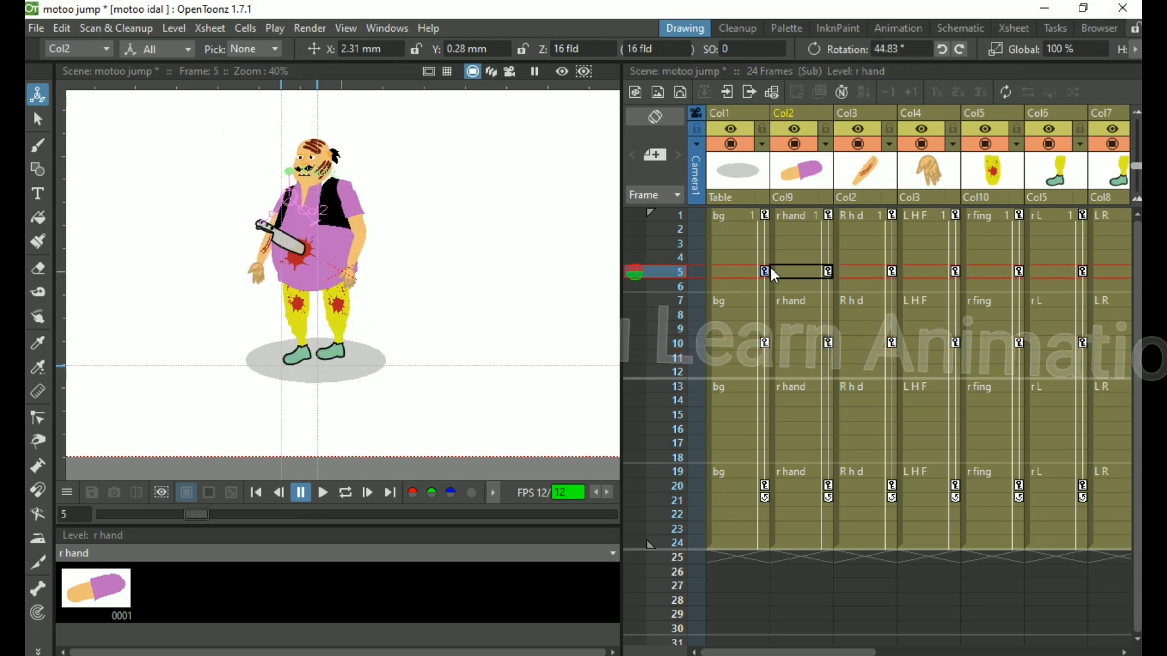
click(765, 271)
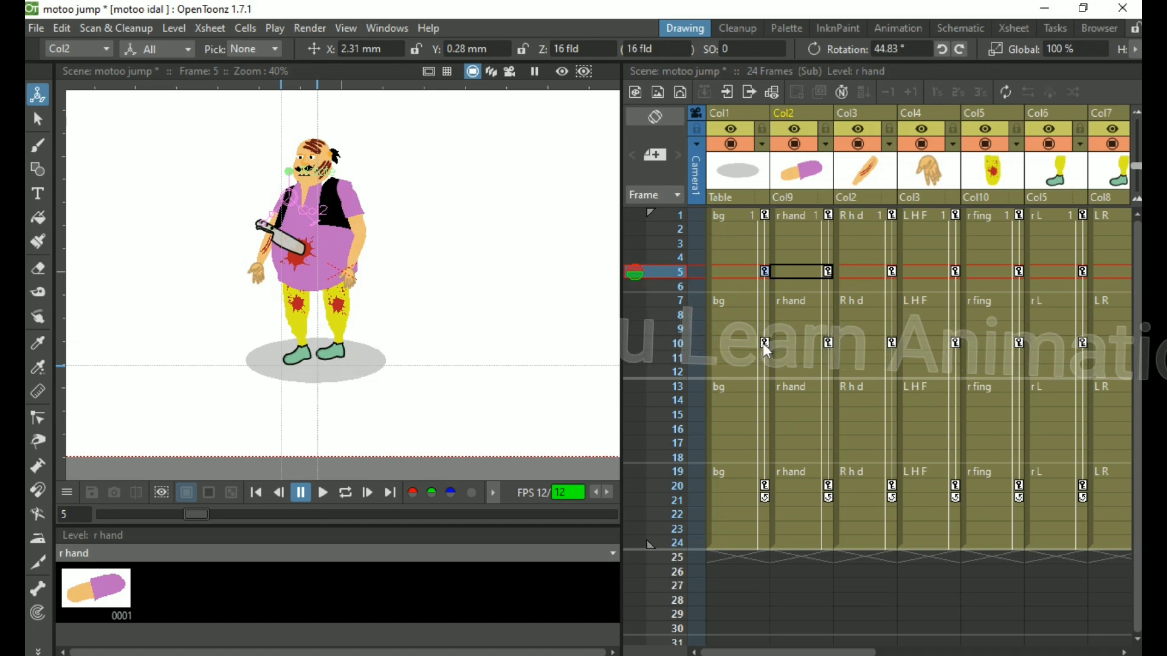
click(765, 344)
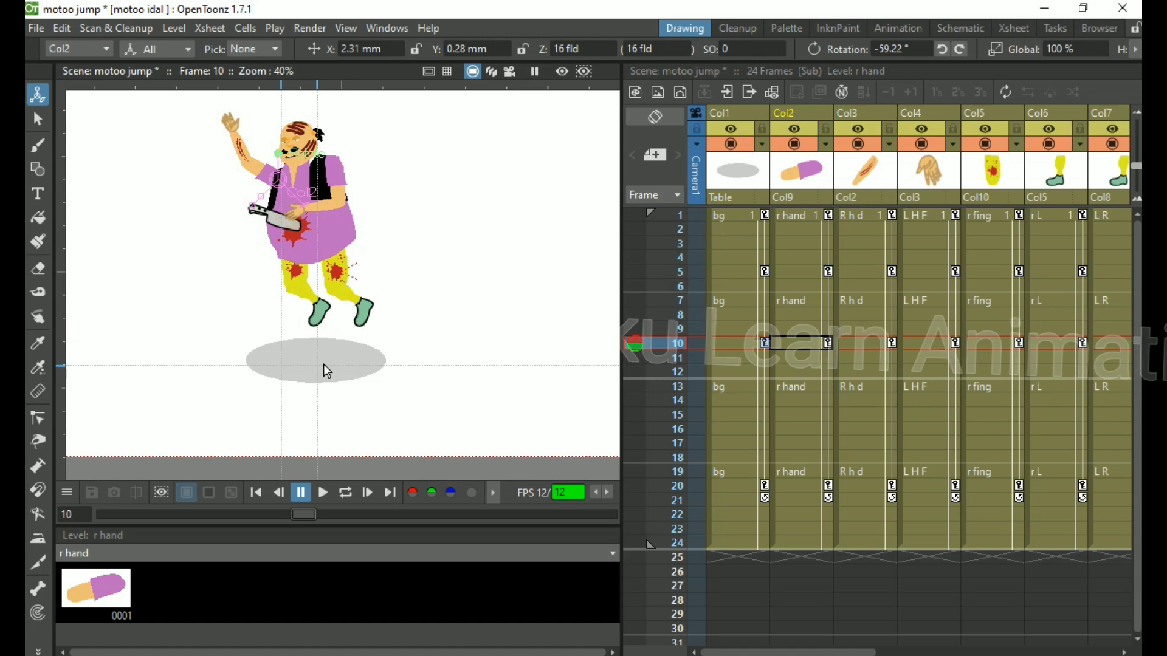
click(736, 344)
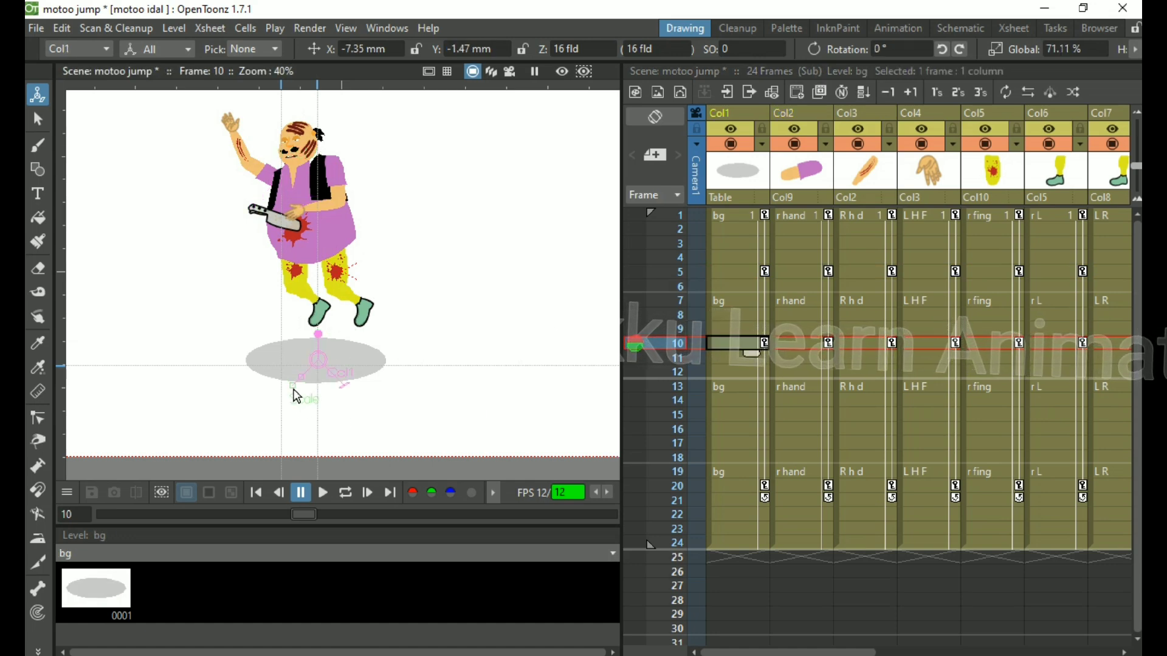
mouse_move(298, 384)
mouse_down()
mouse_move(310, 383)
mouse_move(293, 378)
mouse_up()
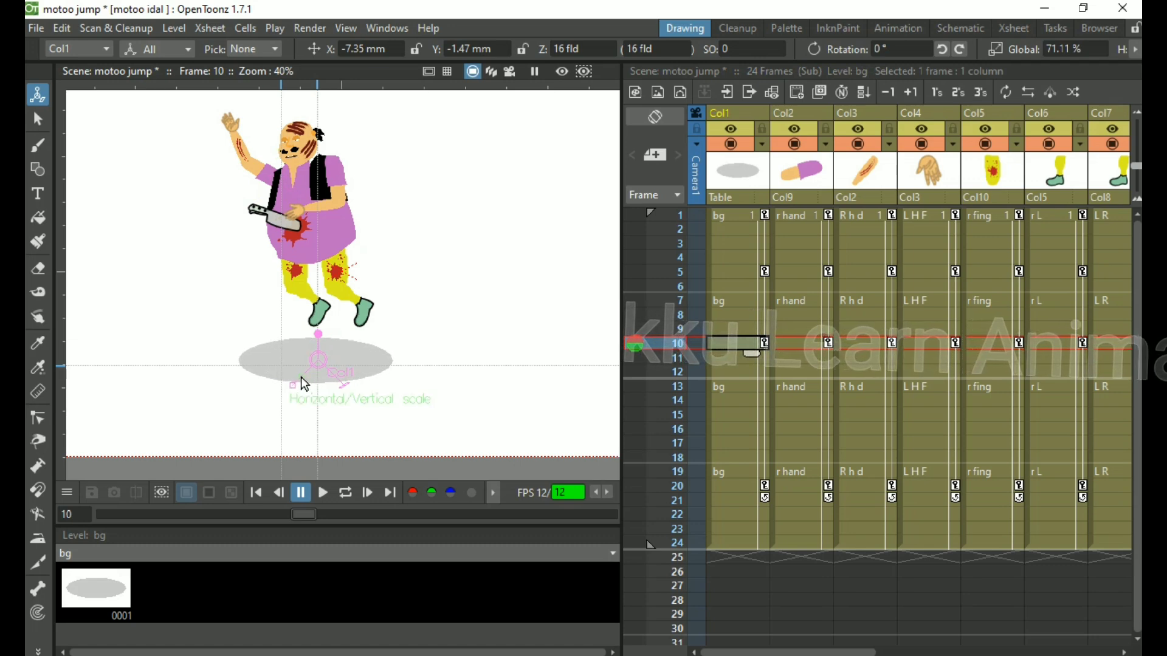
drag(303, 373, 303, 369)
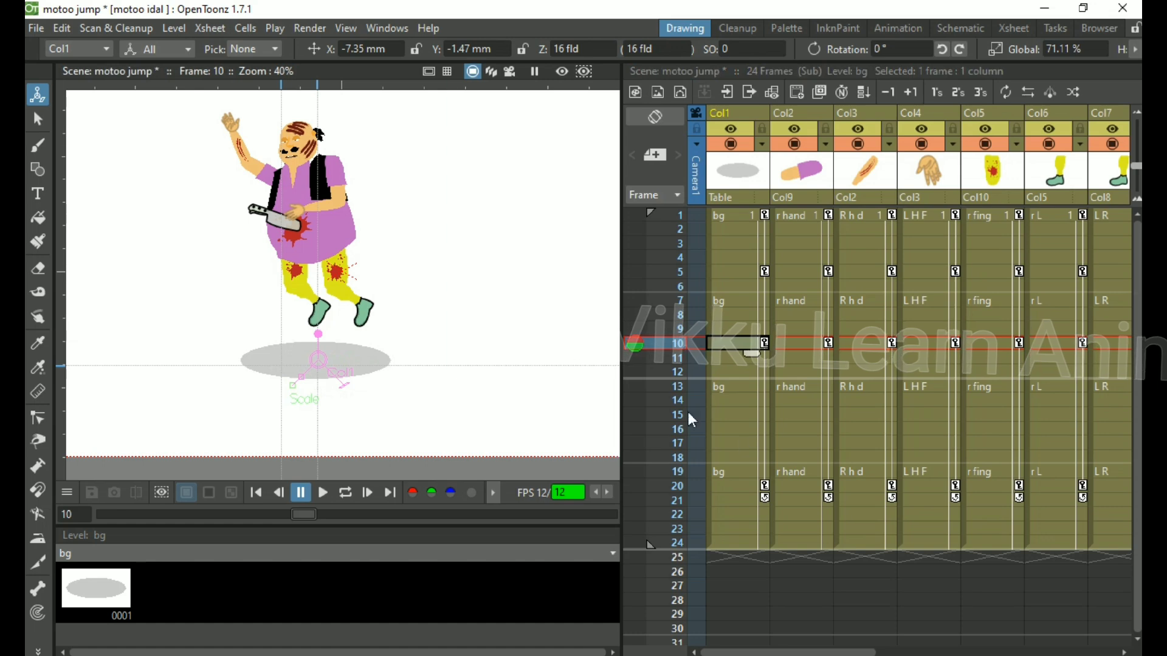
Rotate the Col11 (l han) upper arm to about -136.2° at frame 10.
drag(790, 652, 922, 633)
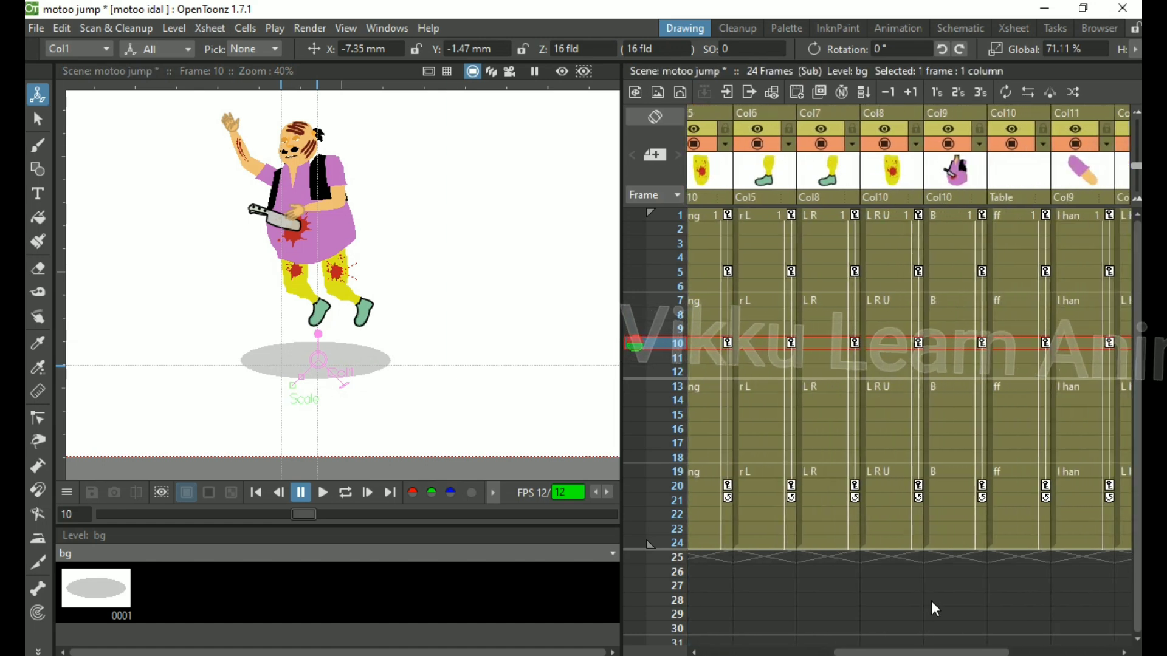
click(1078, 341)
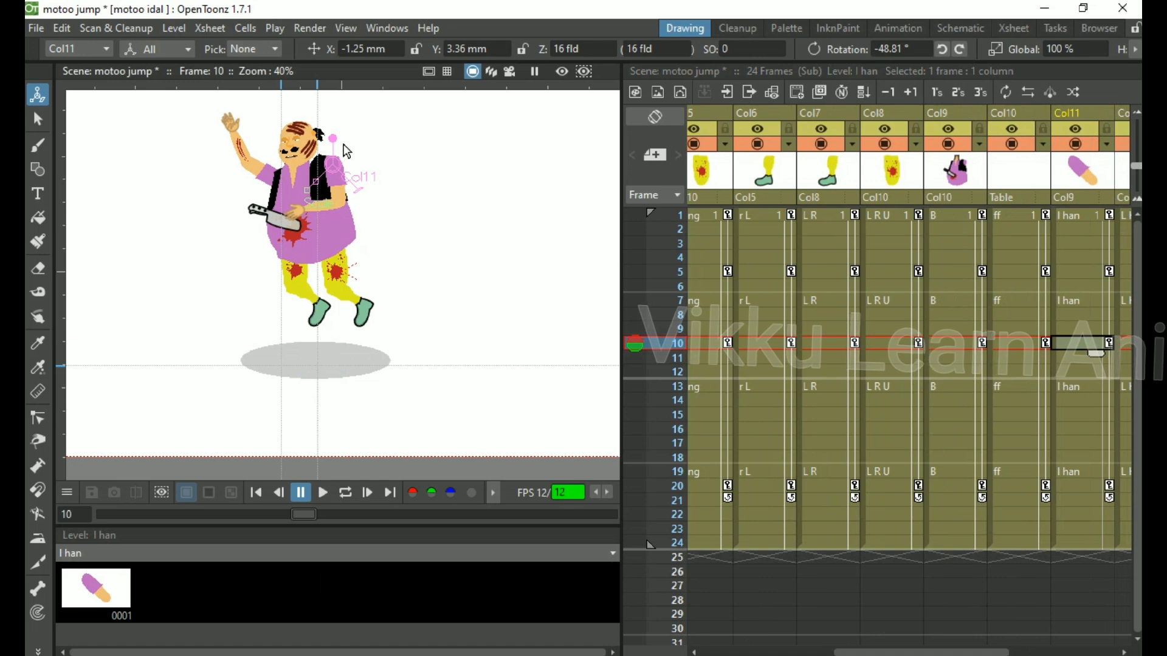
drag(339, 143, 393, 160)
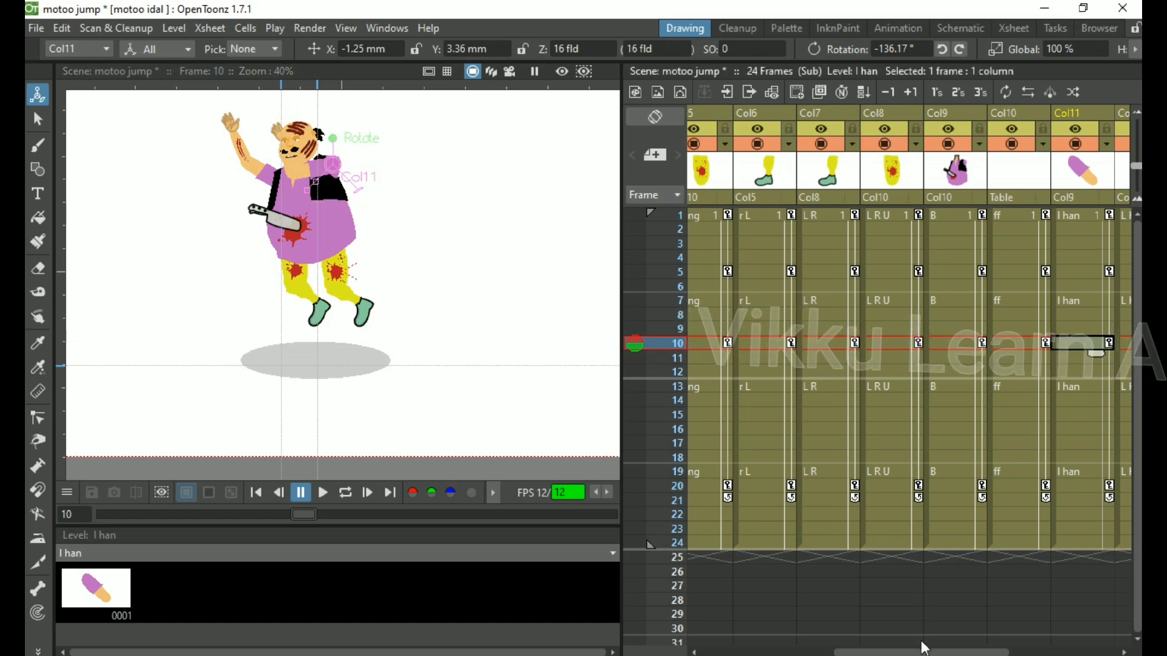
Move the sub_6 column from the Col14 position to directly after the Col9 body column.
drag(928, 652, 1039, 650)
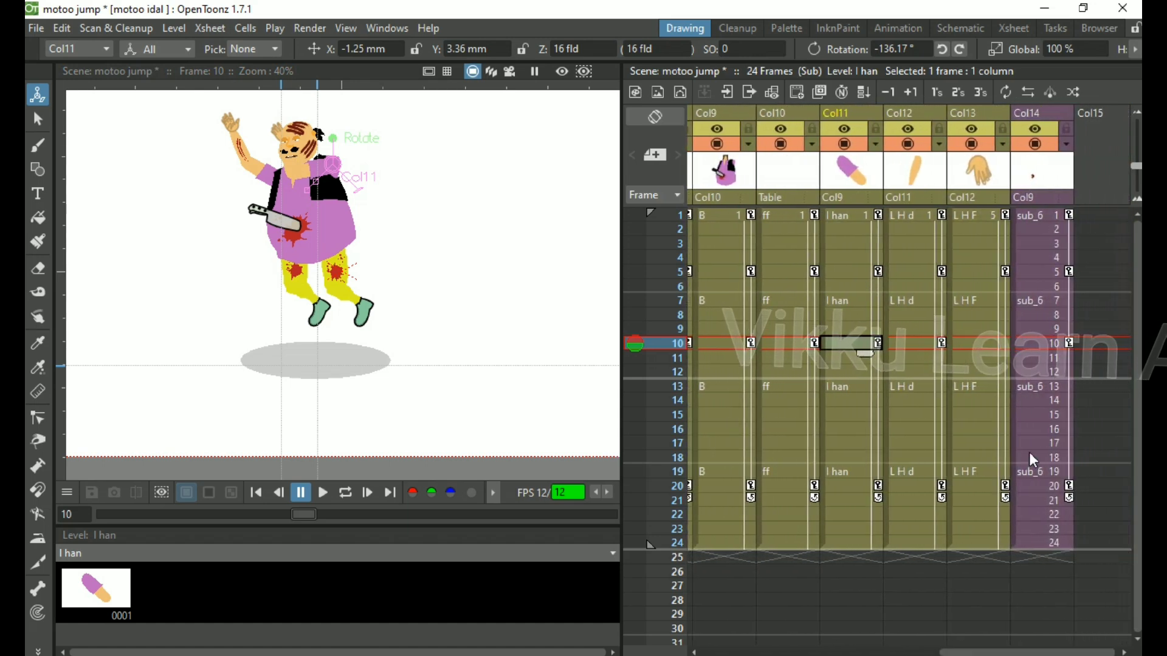
drag(1050, 111, 774, 160)
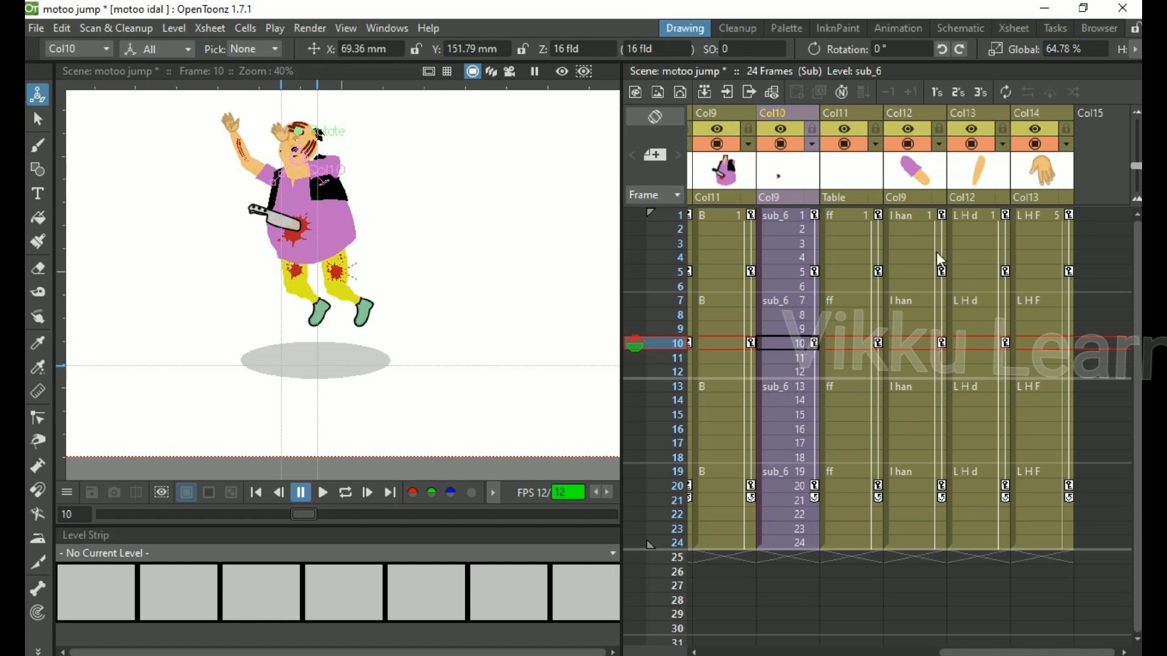
Rotate the Col13 (L H d) forearm to about 17° and the Col12 (l han) upper arm to about -163.5° at frame 10.
click(996, 343)
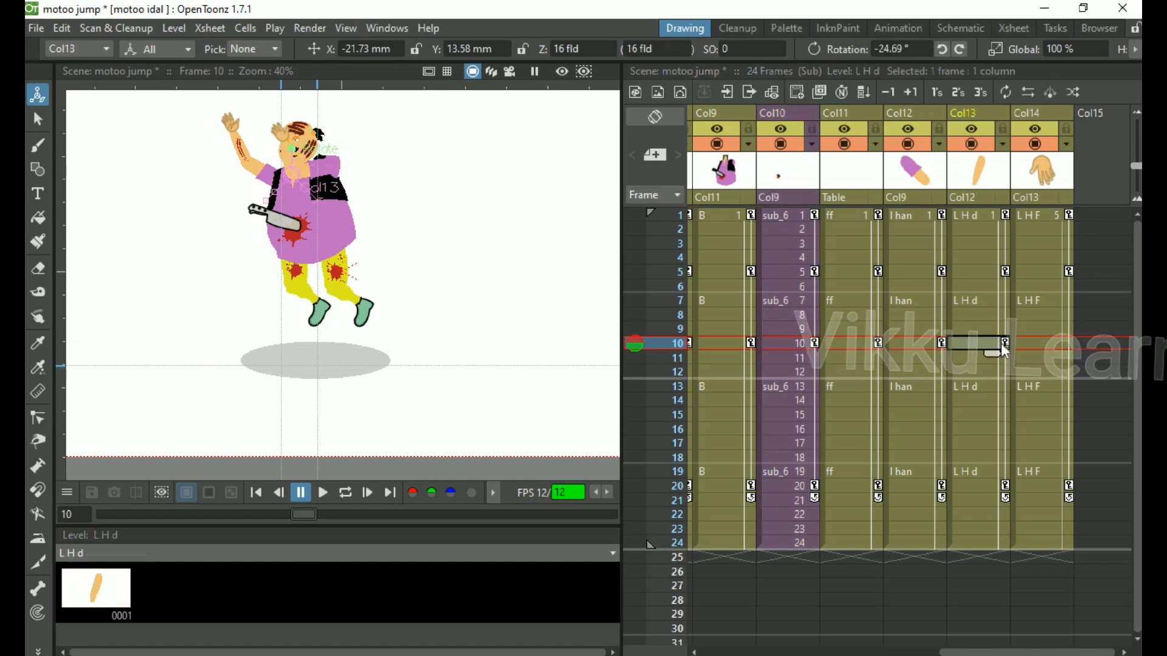
drag(310, 193, 277, 171)
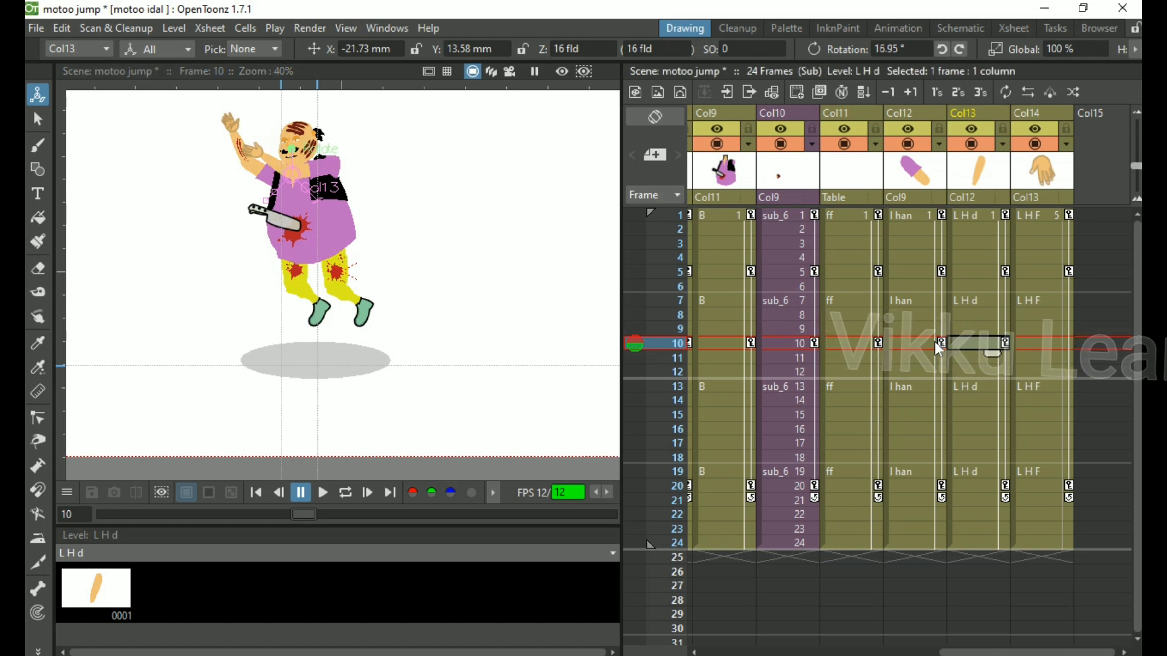
click(921, 344)
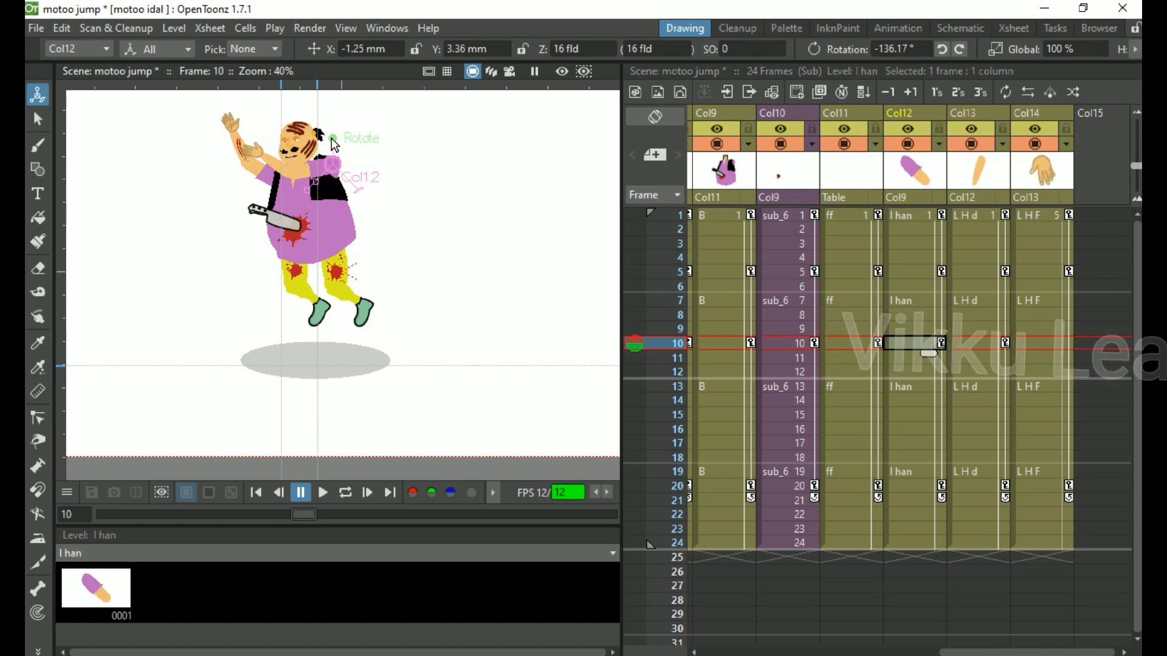
drag(335, 143, 347, 134)
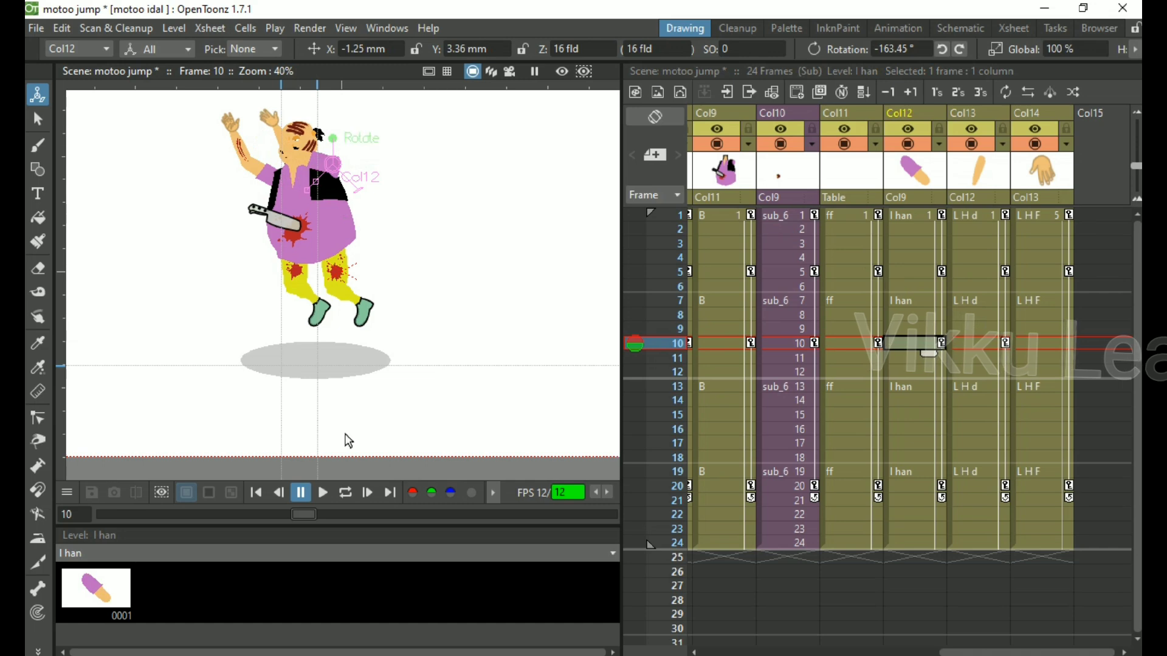
drag(307, 514, 466, 516)
drag(457, 520, 239, 480)
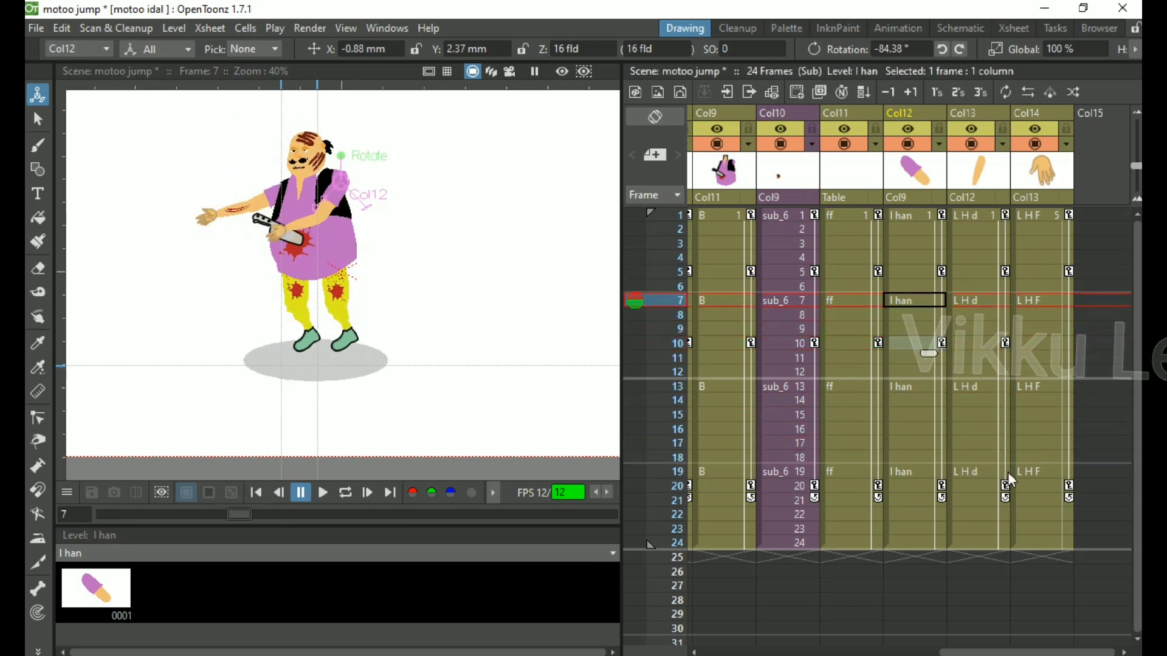
Delete the keyframes of all columns at frame 20.
click(942, 485)
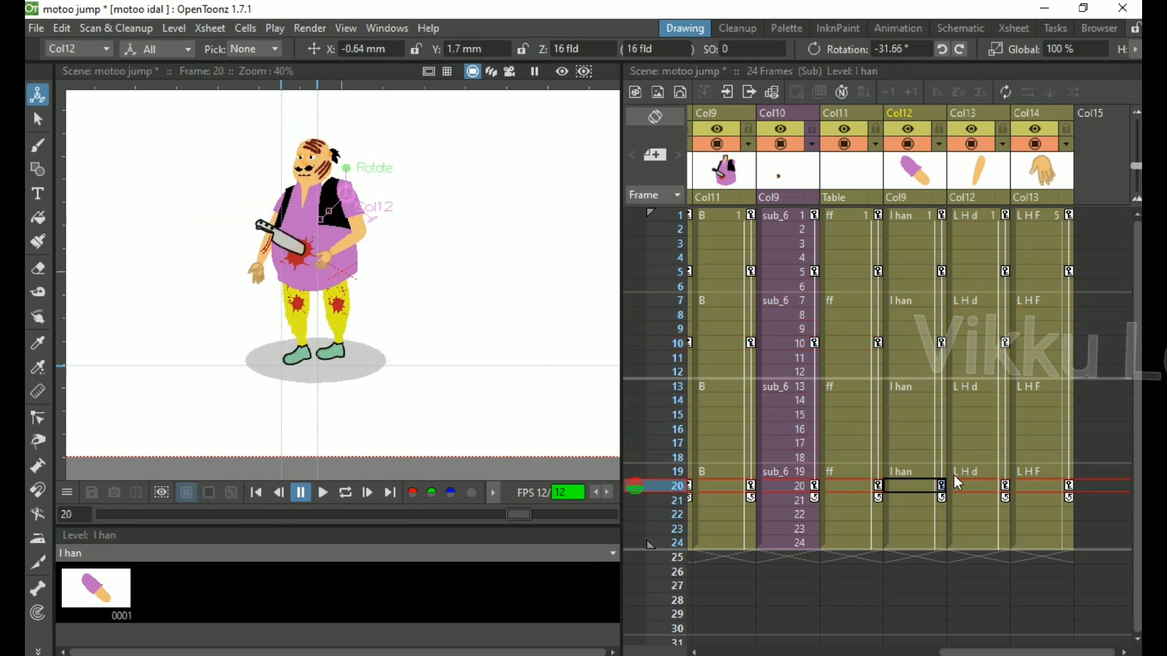
right_click(943, 485)
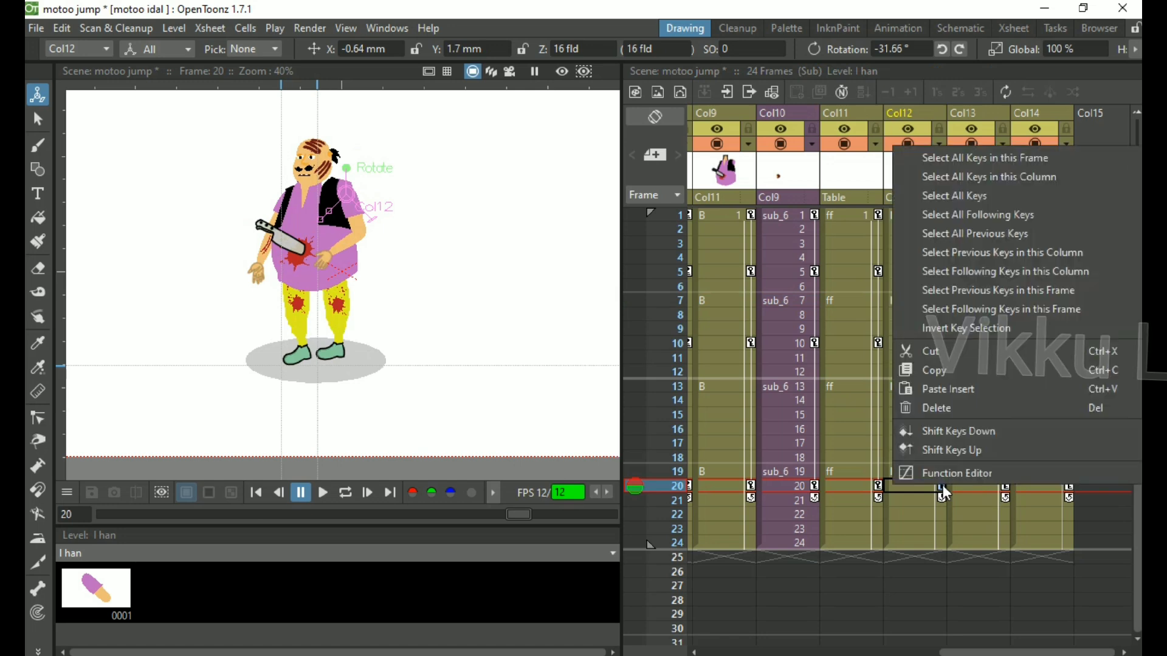
click(1006, 159)
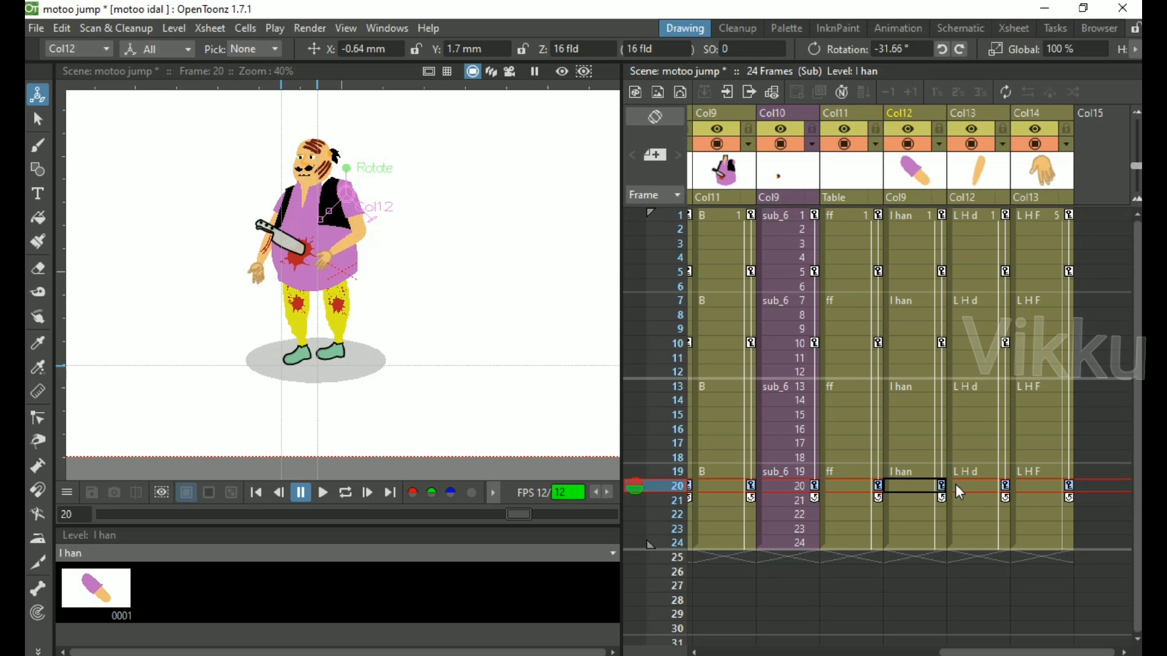
key(Delete)
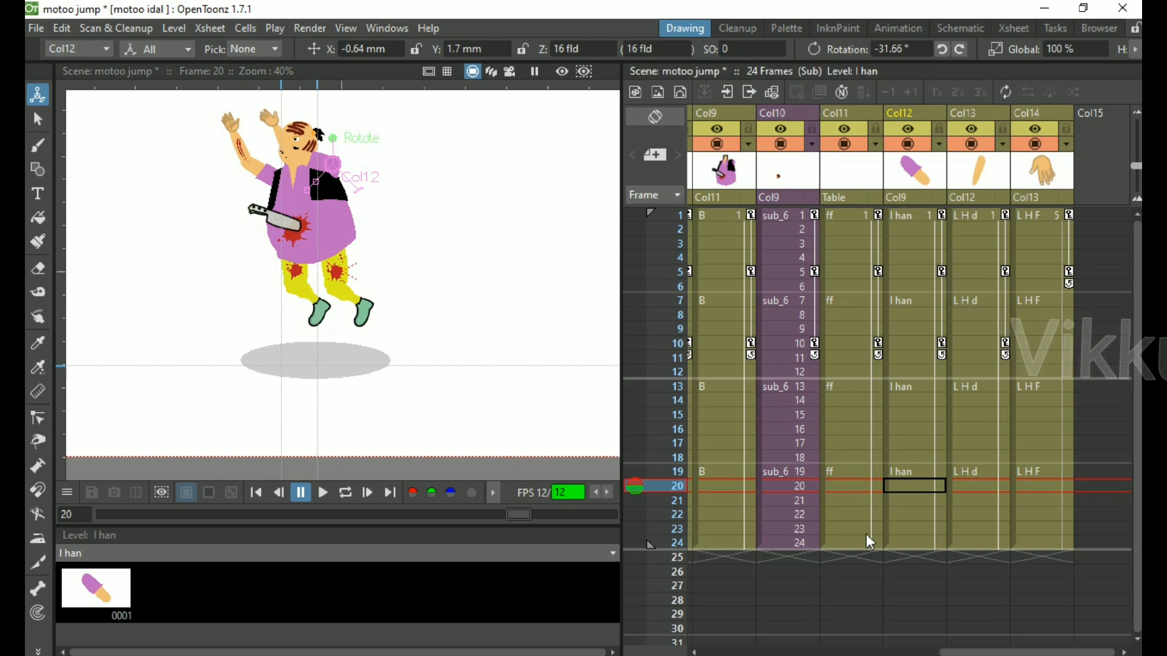
Set a keyframe on the Col1 (bg) ground shadow at frame 24 and shrink it to about 10% global scale.
scroll(981, 651, left, 8)
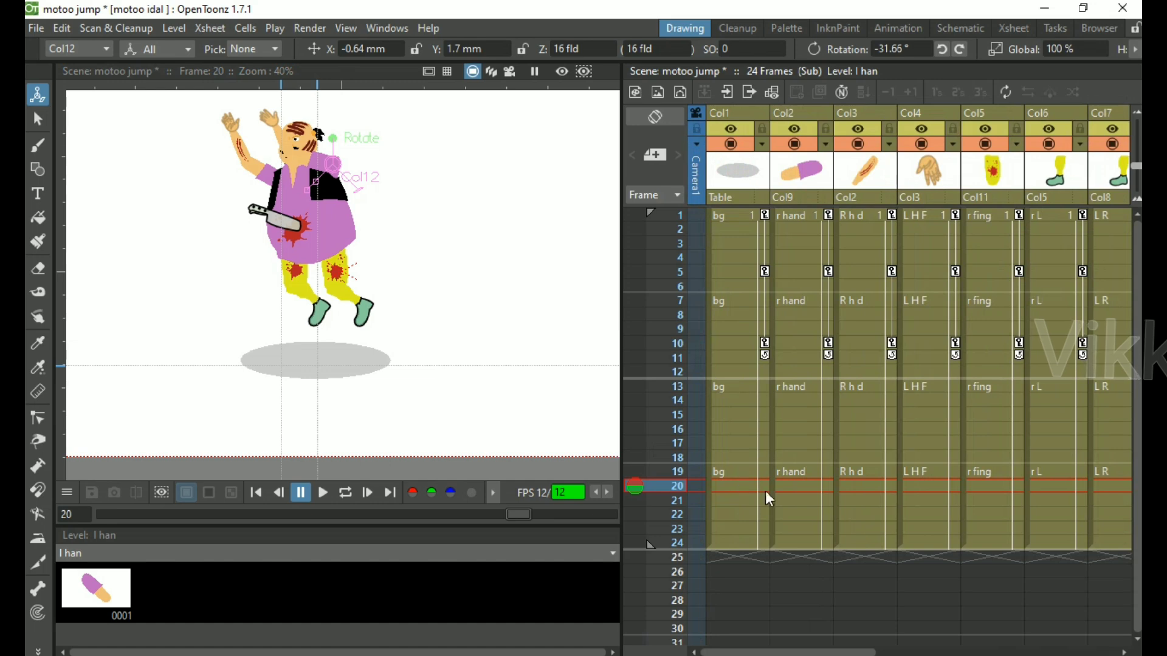
click(765, 542)
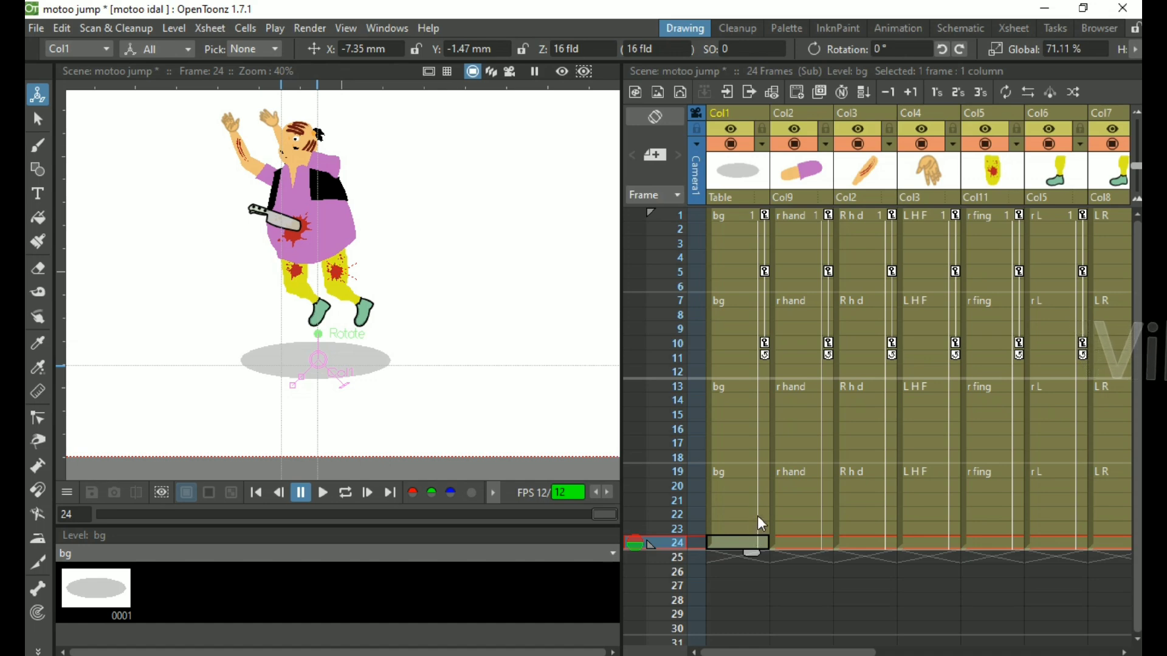
key(z)
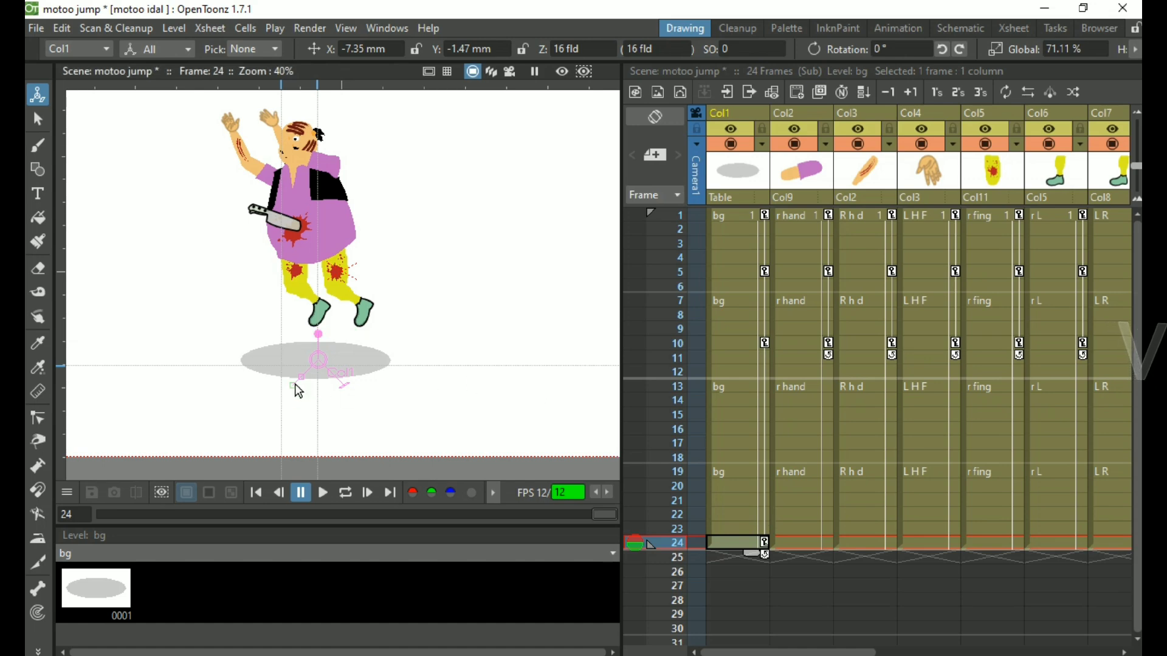
drag(294, 384, 315, 383)
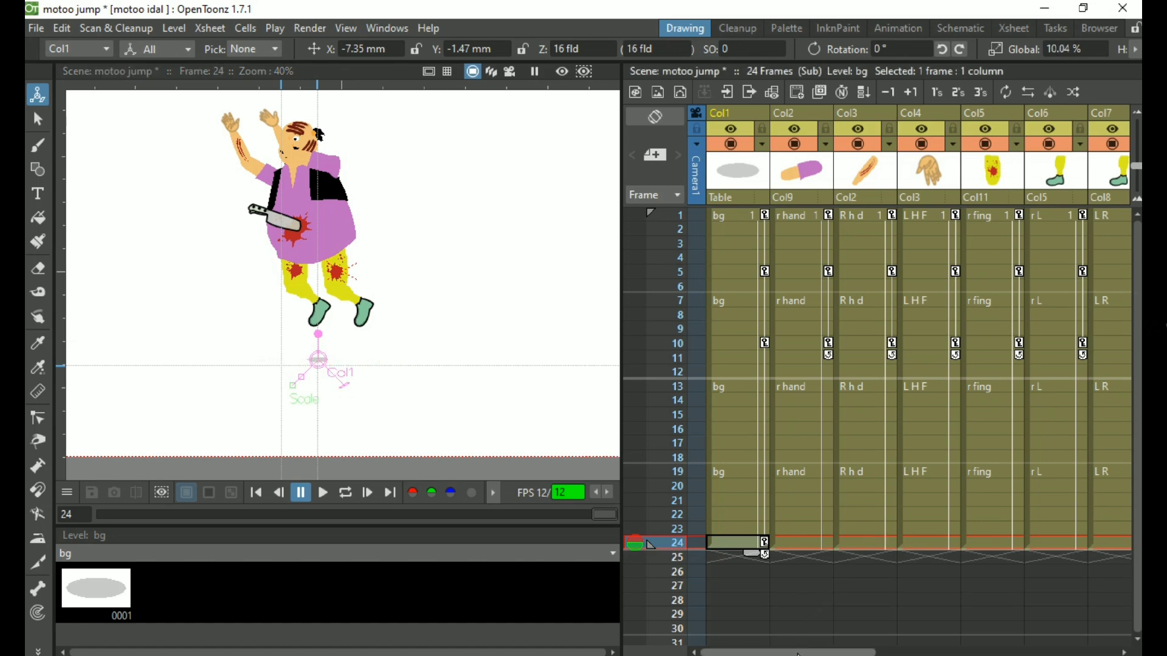
Key Col11 (ff) at frame 24 and move the whole character up and back to about X -46 mm, Y 18.9 mm.
drag(801, 652, 947, 651)
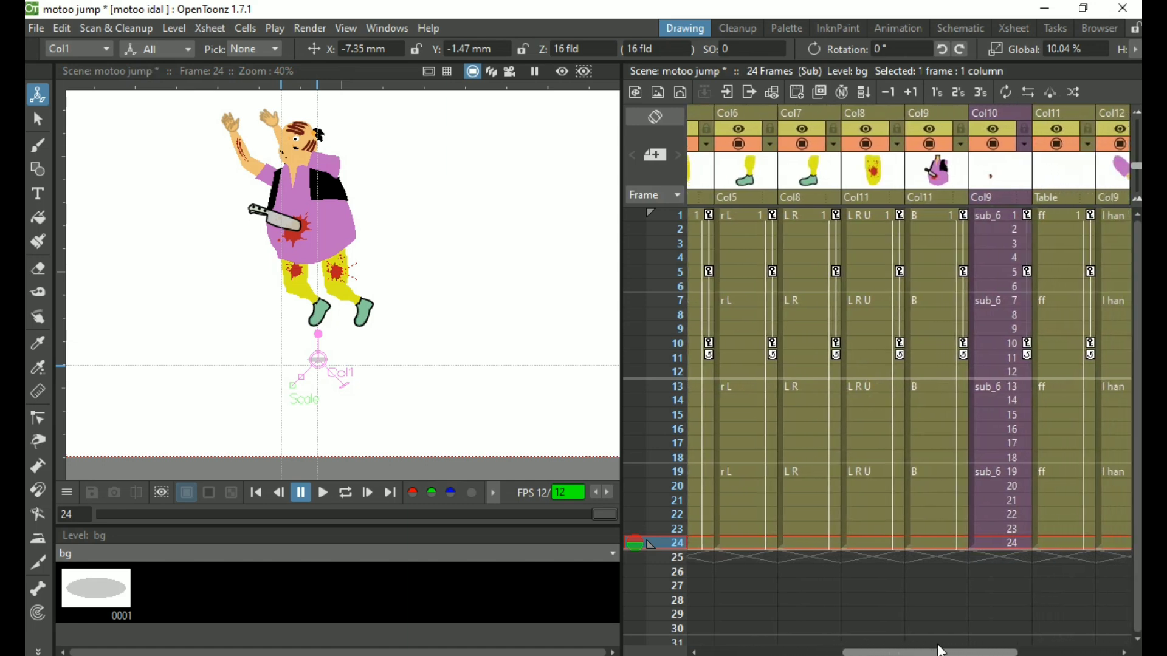
click(1023, 542)
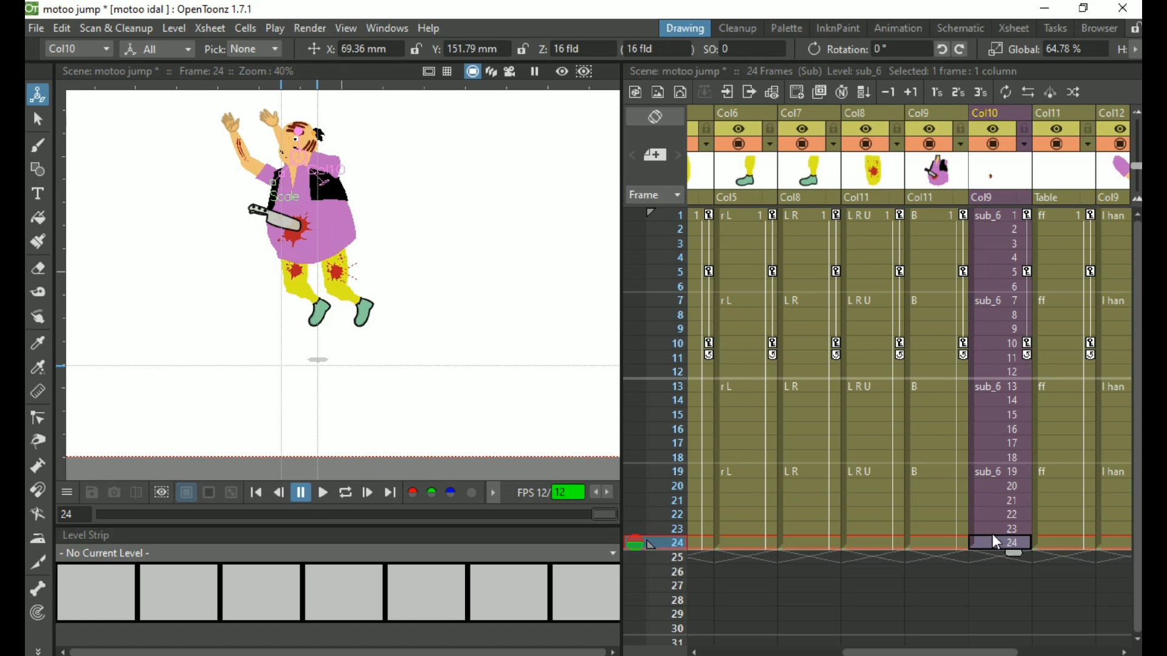
click(1071, 540)
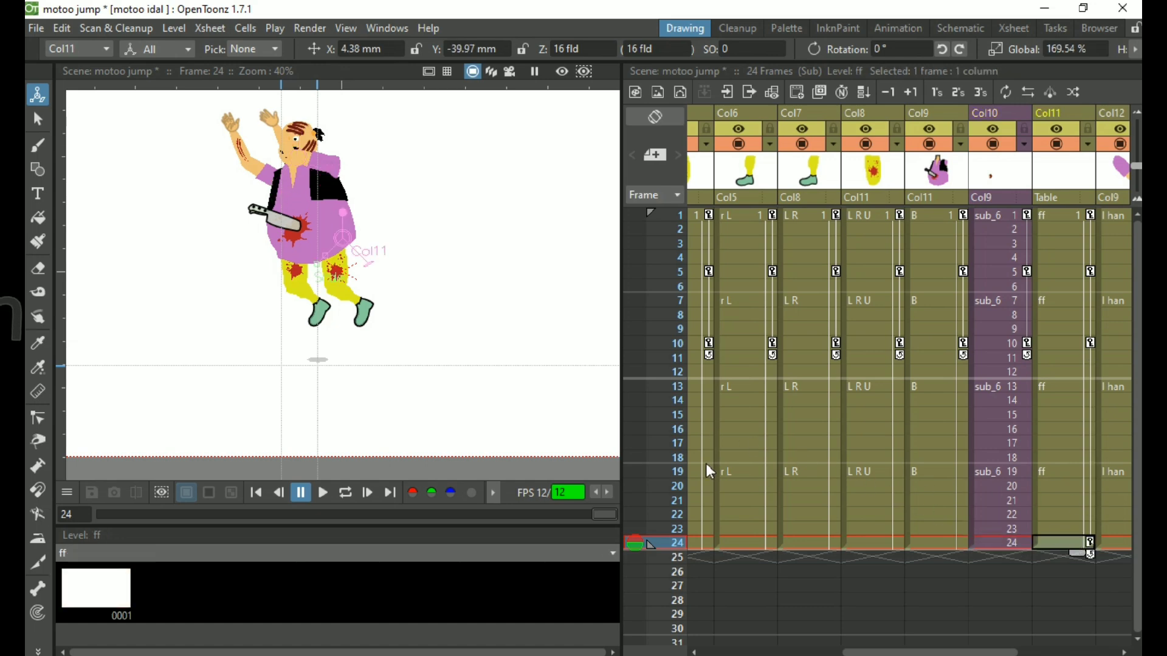
drag(434, 333, 367, 239)
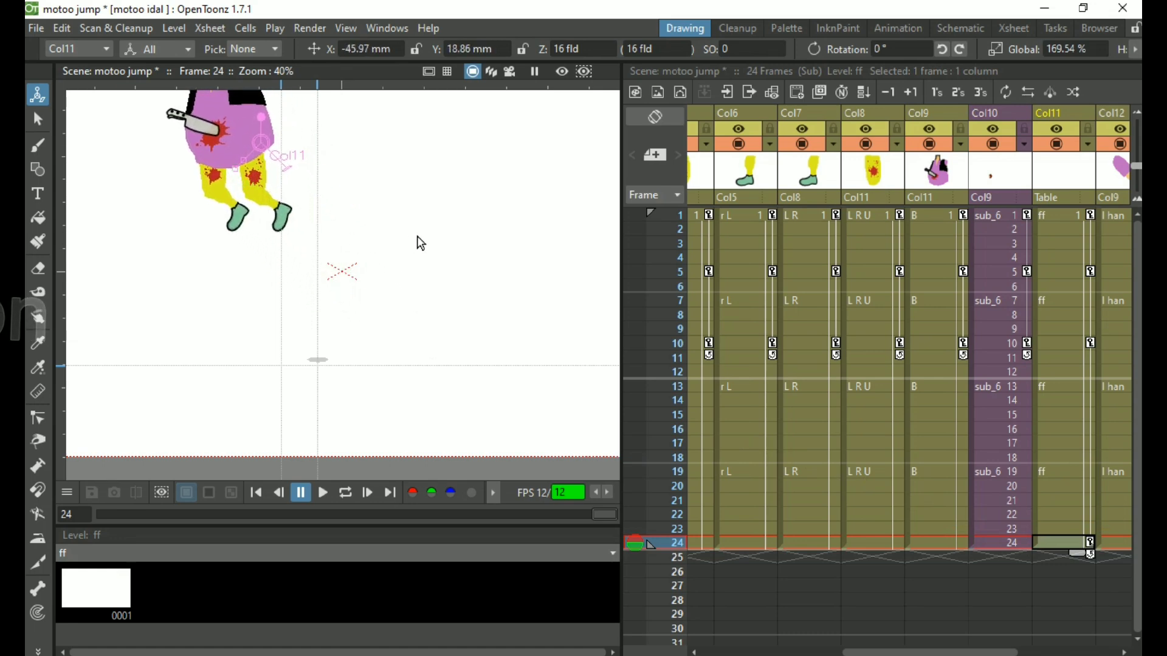
key(space)
drag(521, 370, 479, 323)
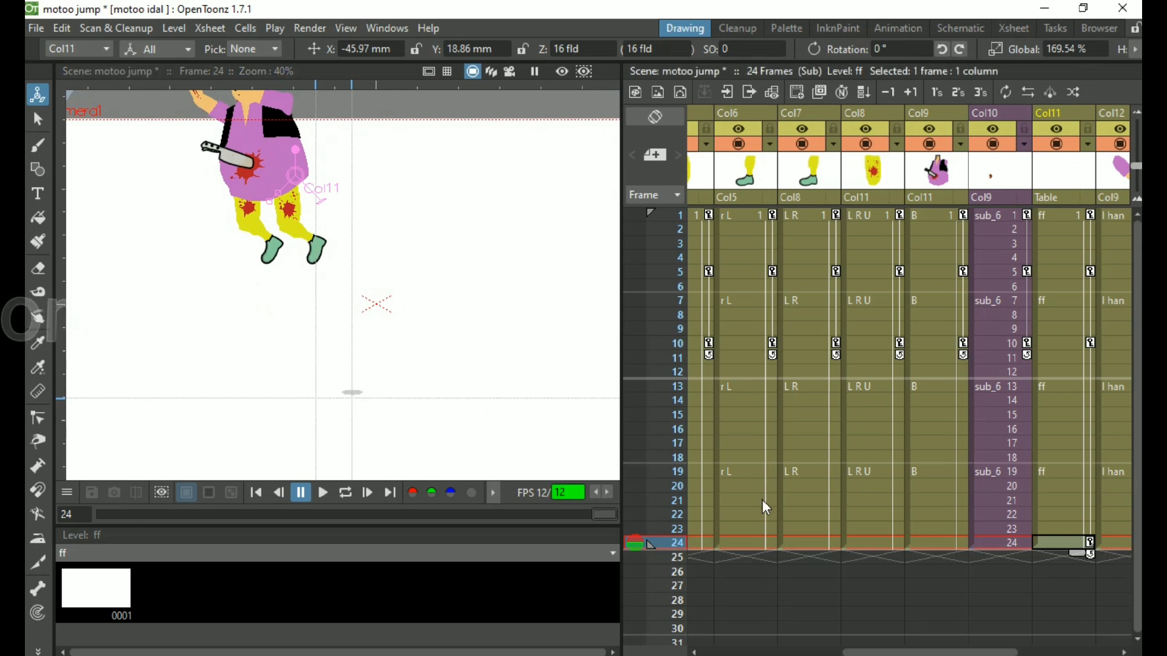
Move the Col1 (bg) shadow under the character at frame 24, about X -40.2 mm, Y -2.5 mm, and scale it to about 22%.
drag(876, 652, 732, 630)
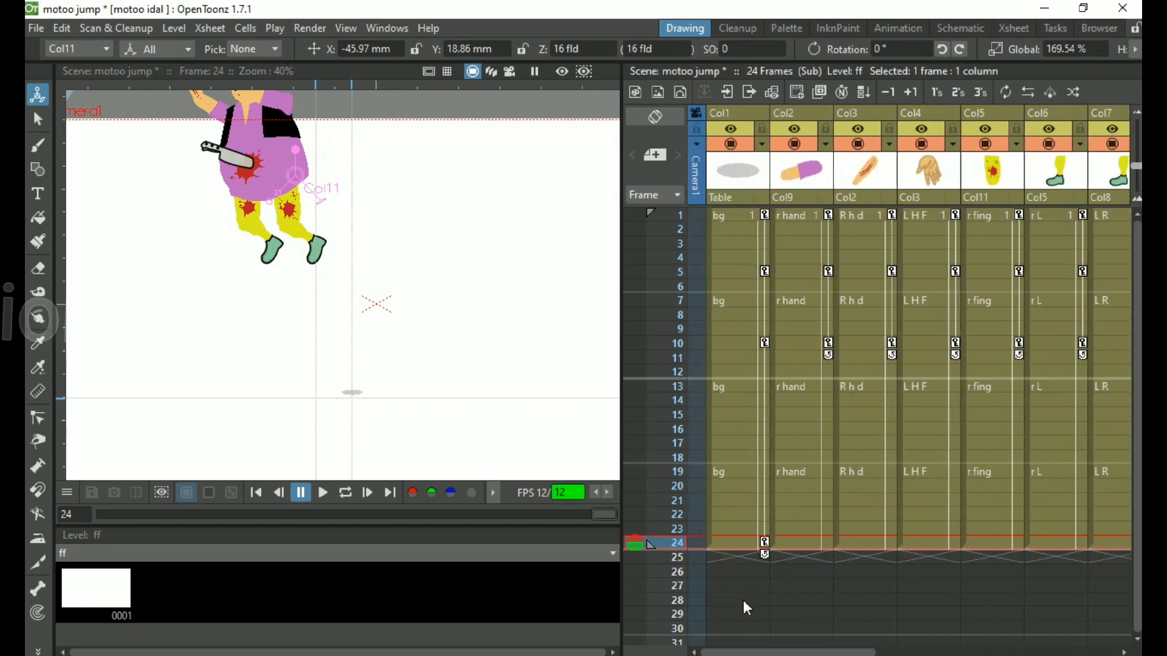
click(765, 548)
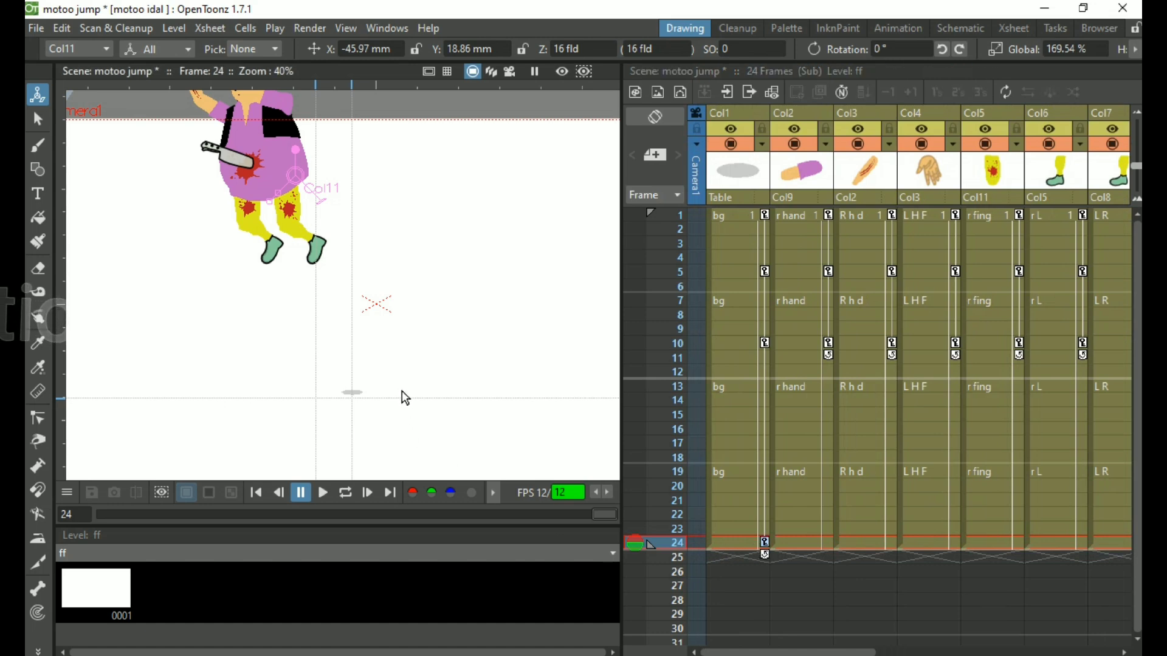
click(739, 542)
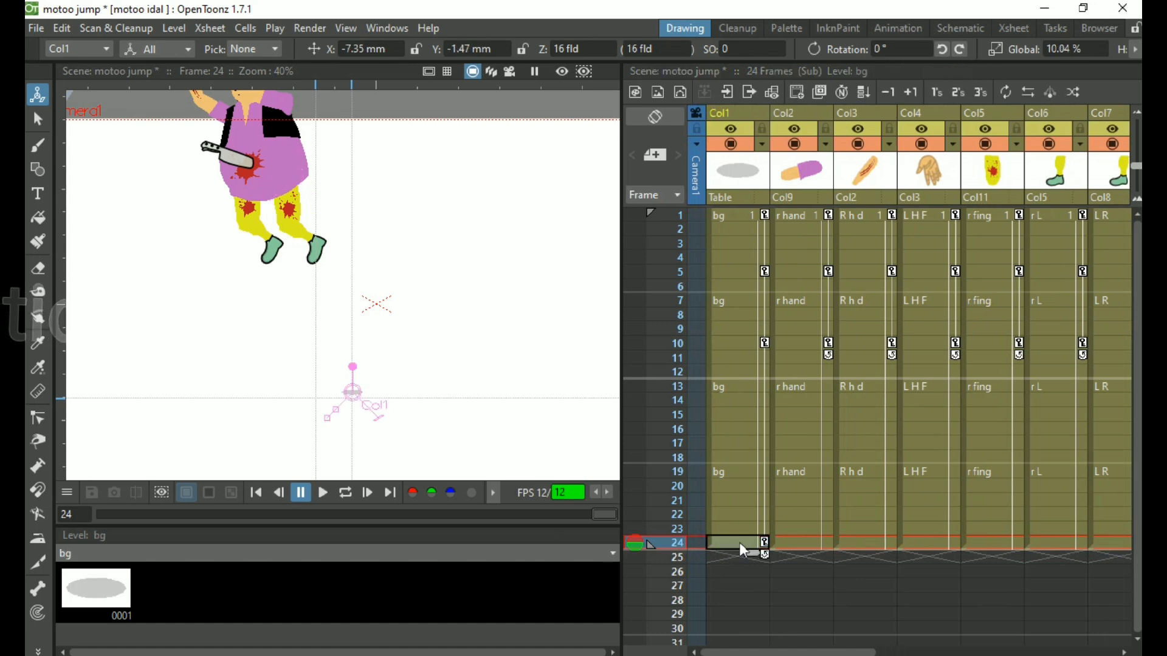
drag(413, 433, 386, 435)
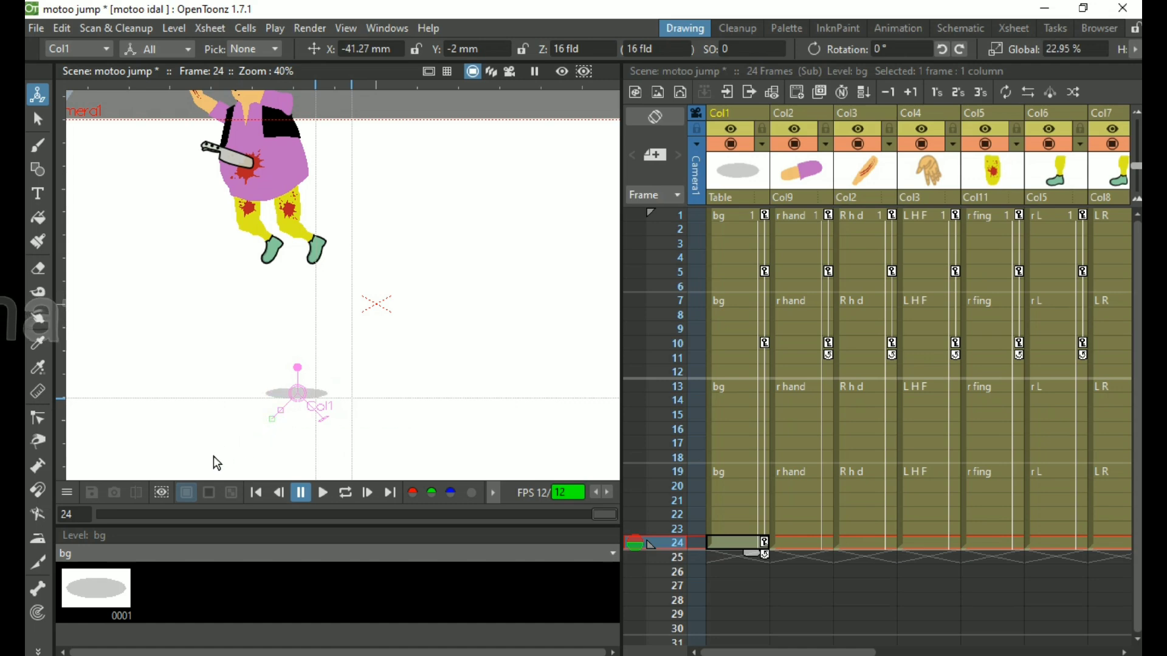
drag(221, 451, 235, 445)
drag(379, 402, 382, 403)
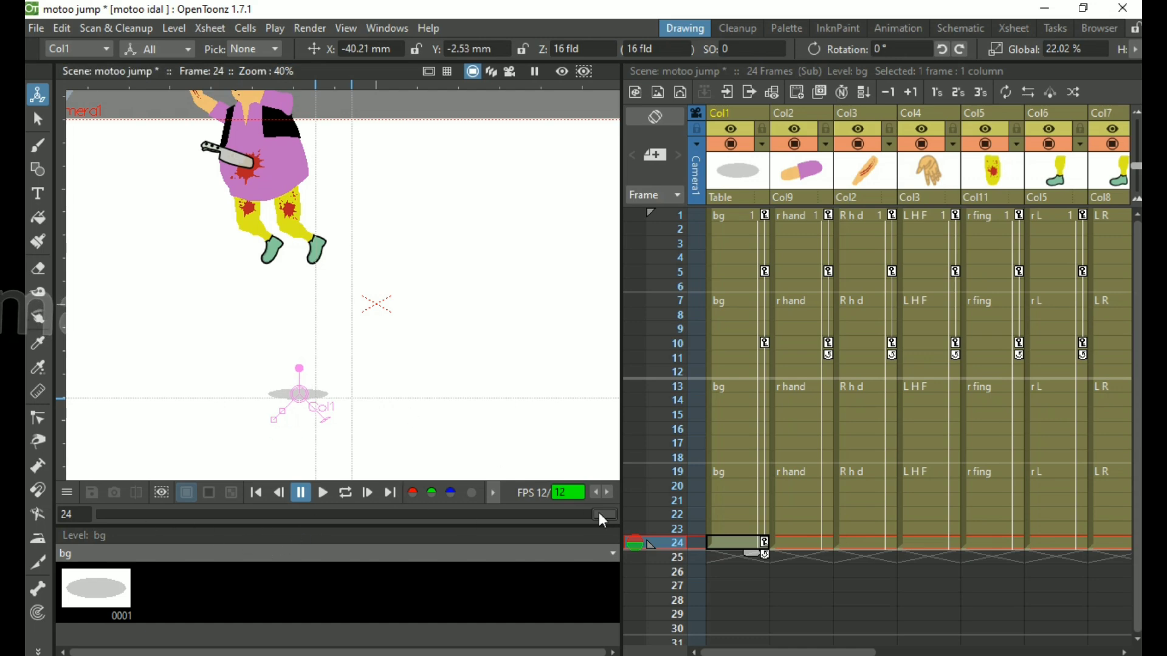
Play the animation in a loop from frame 1 to check the jump motion.
mouse_move(600, 514)
mouse_down()
mouse_move(331, 541)
mouse_move(26, 547)
mouse_up()
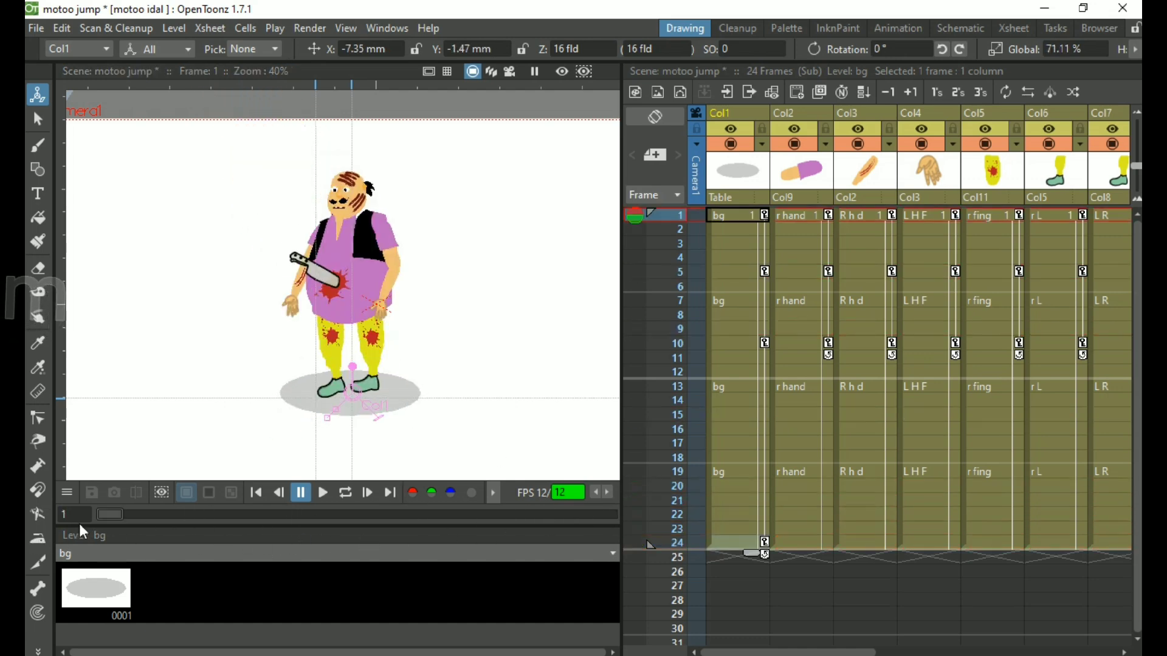
click(348, 495)
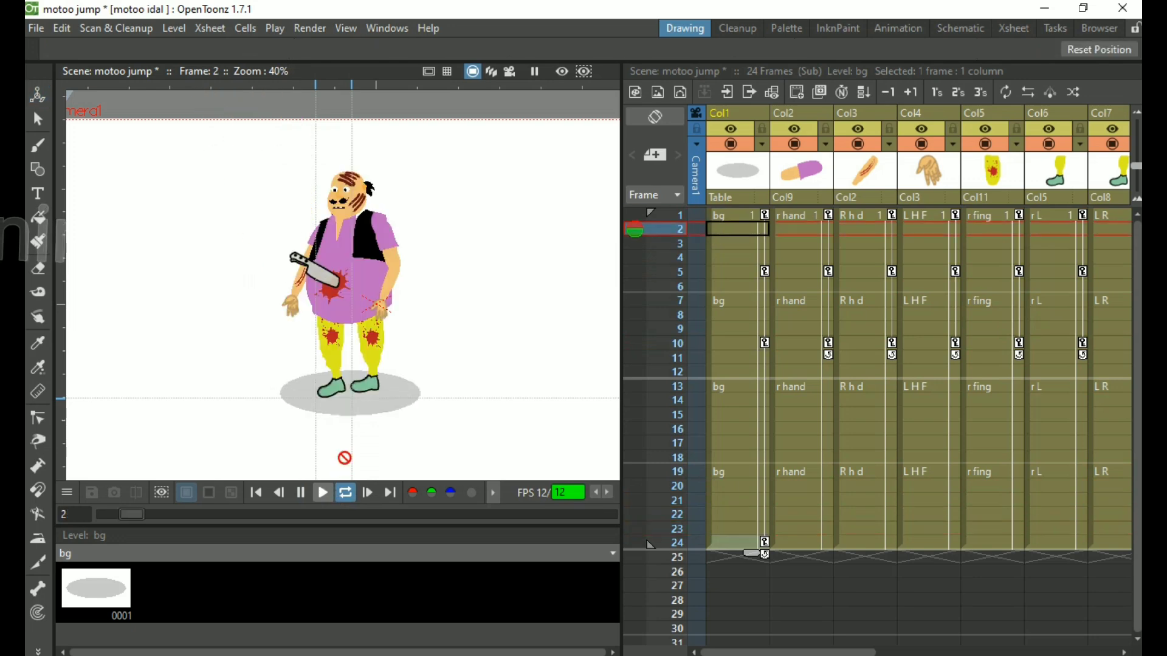
click(328, 499)
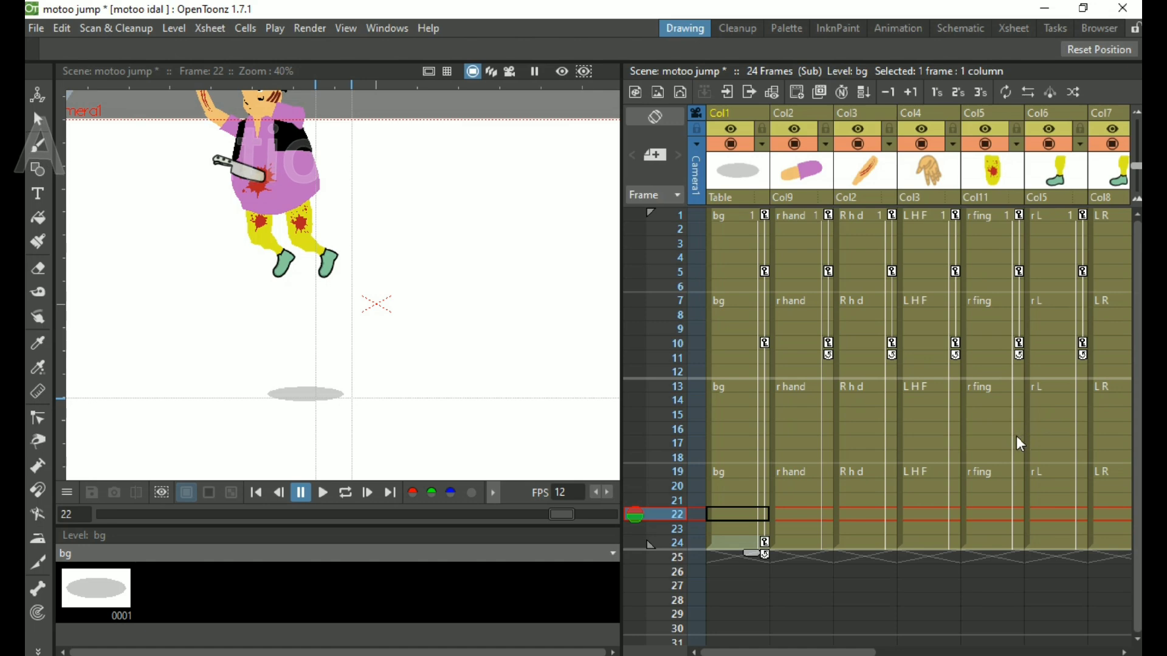
Set a keyframe on the Col5 (r fing) upper leg at frame 15 and activate the Animate tool.
drag(1016, 436, 1020, 438)
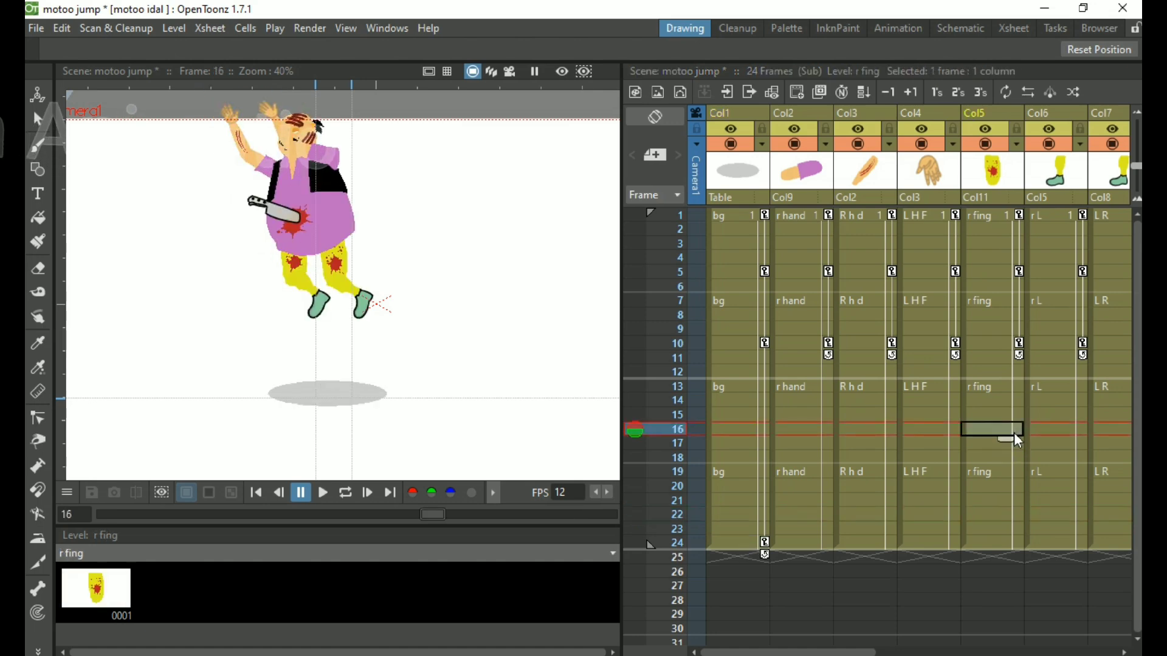
click(1012, 418)
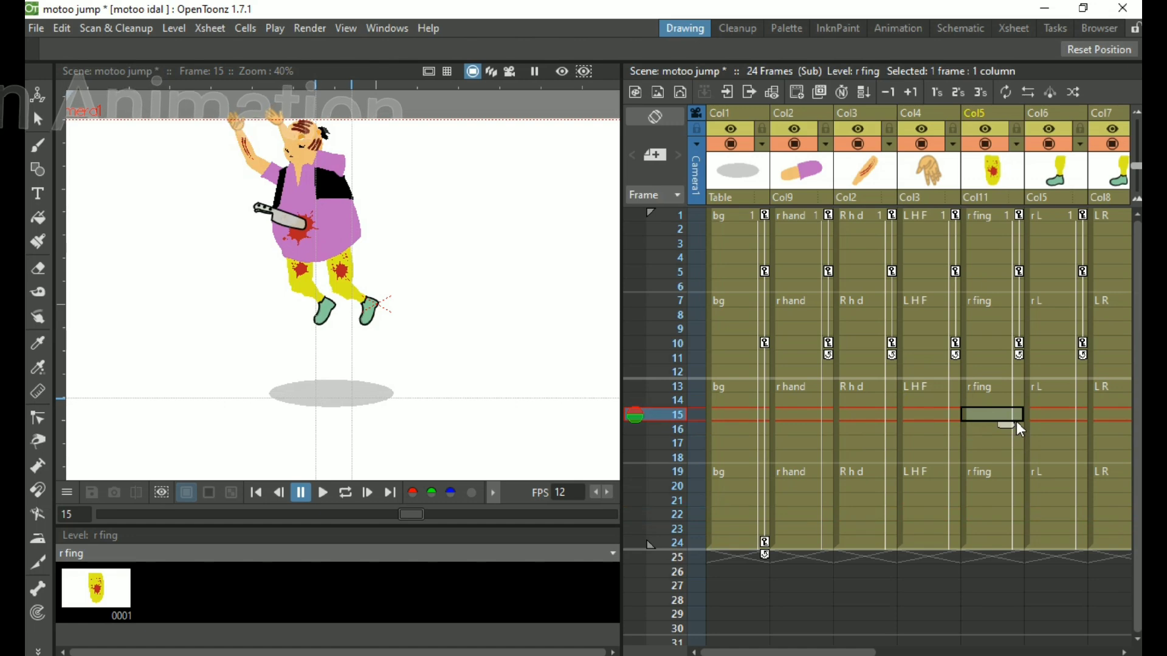
click(1018, 415)
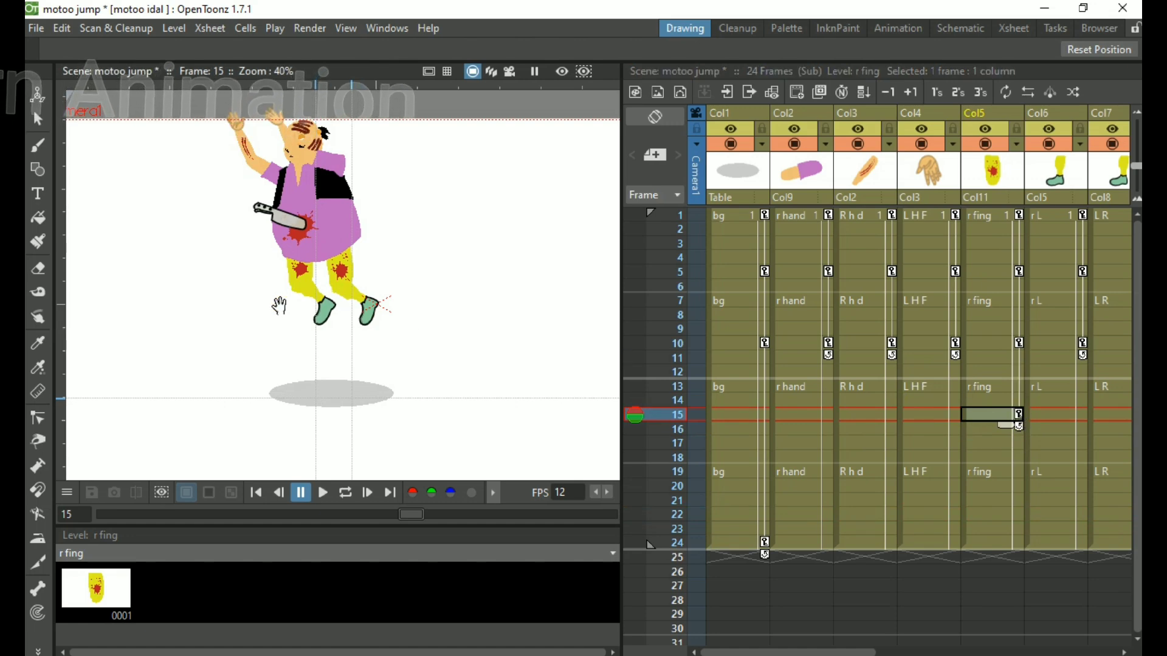
key(a)
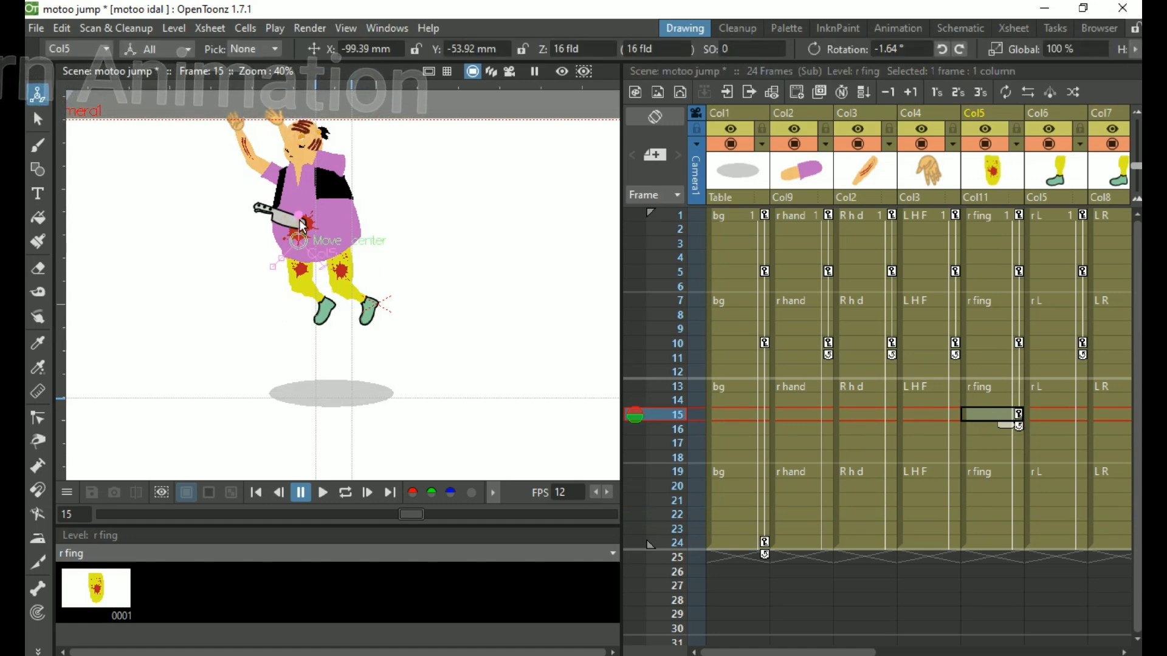
Rotate the Col6 (r L) lower leg to about 62.6° and the Col5 (r fing) upper leg to about -1.5° at frame 15.
click(1064, 416)
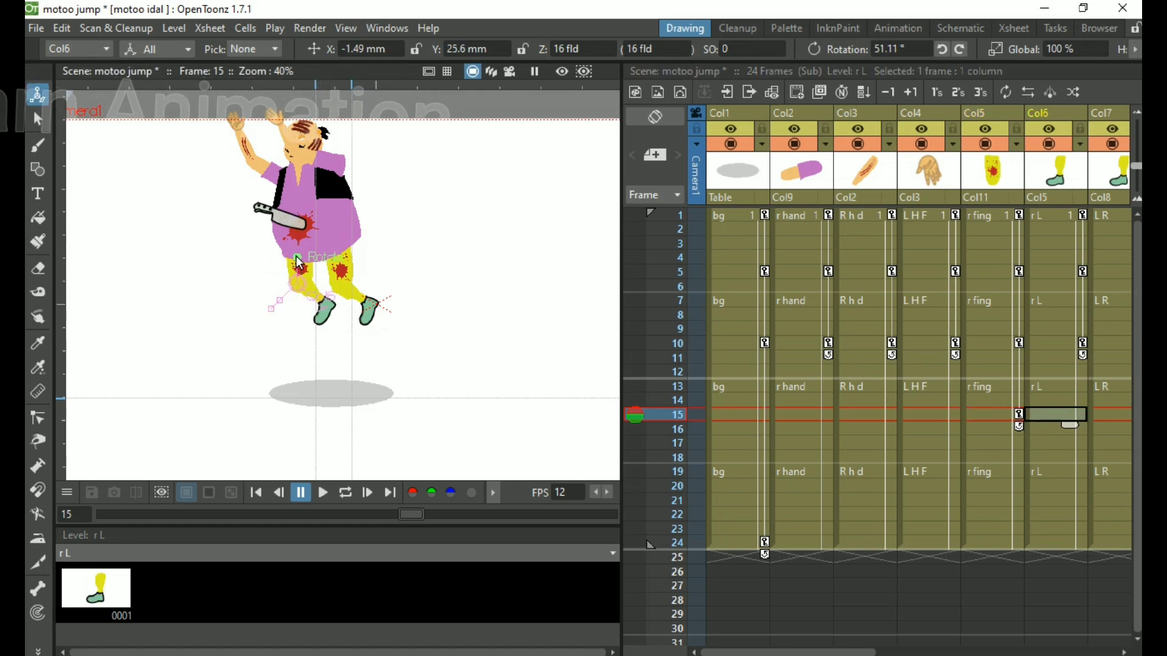
drag(302, 262, 297, 268)
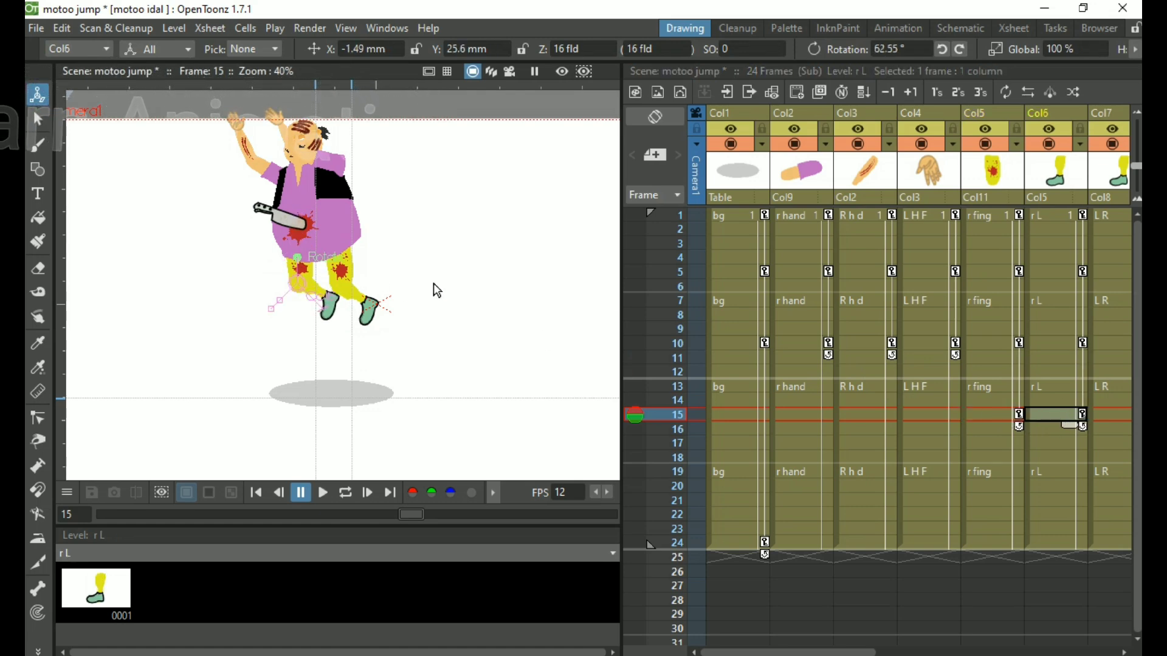
click(991, 417)
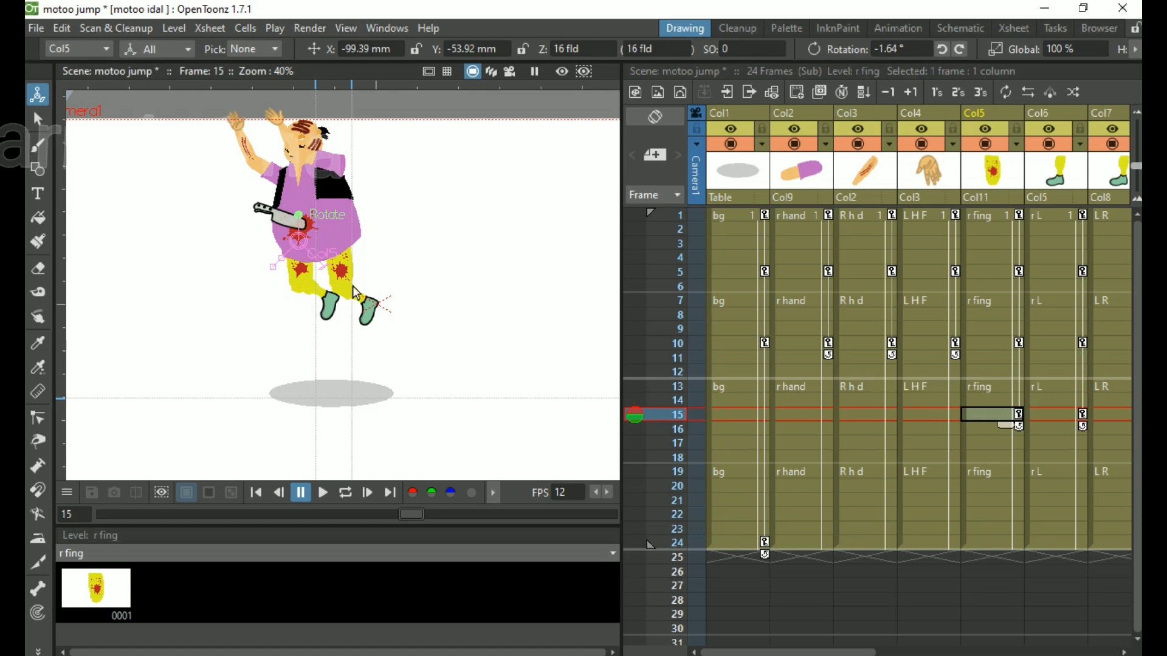
drag(302, 223, 302, 223)
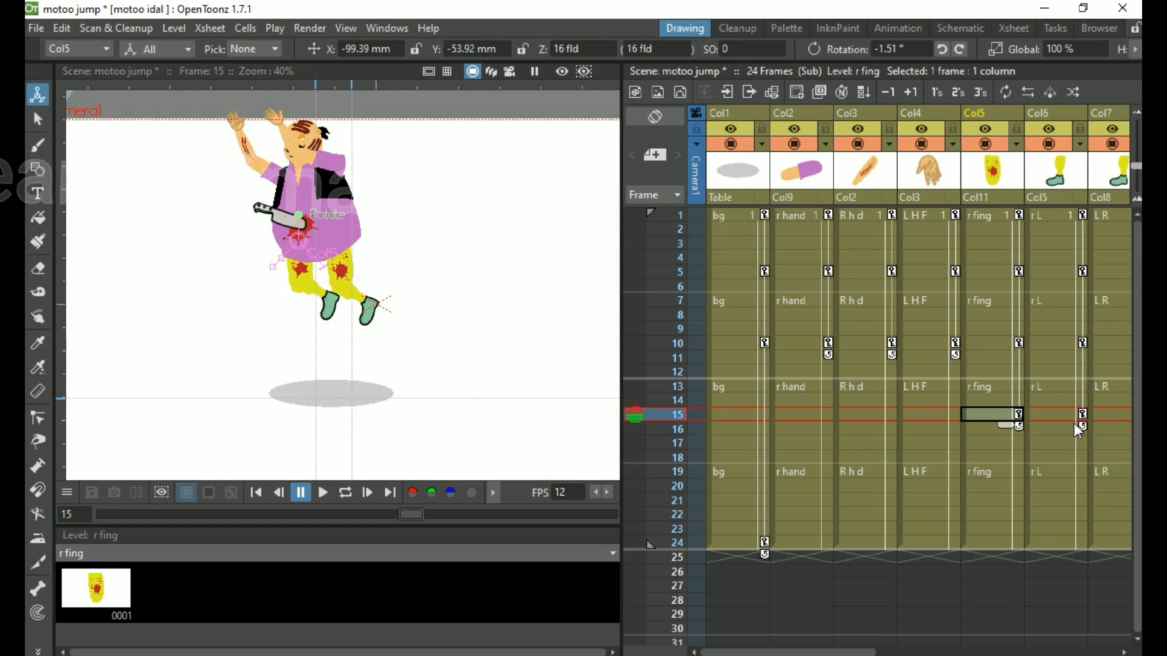
Rotate the Col8 (L R U) upper leg to about 10.1° and the Col7 (L R) lower leg to about 67.4° at frame 15.
click(1110, 417)
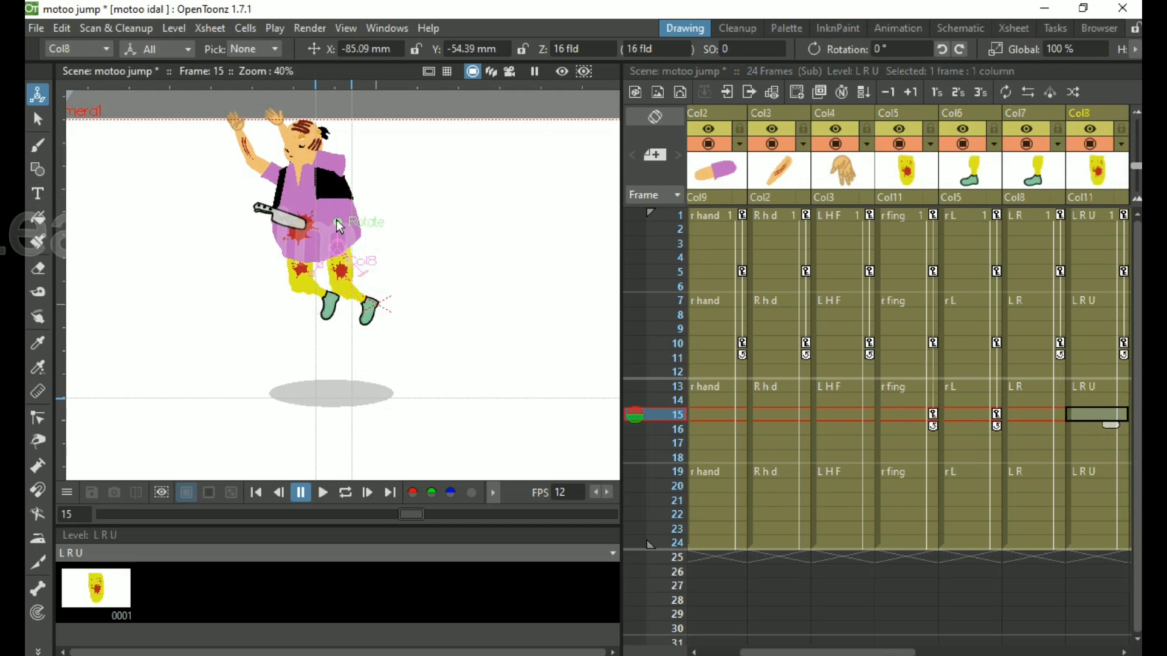
drag(338, 222, 337, 232)
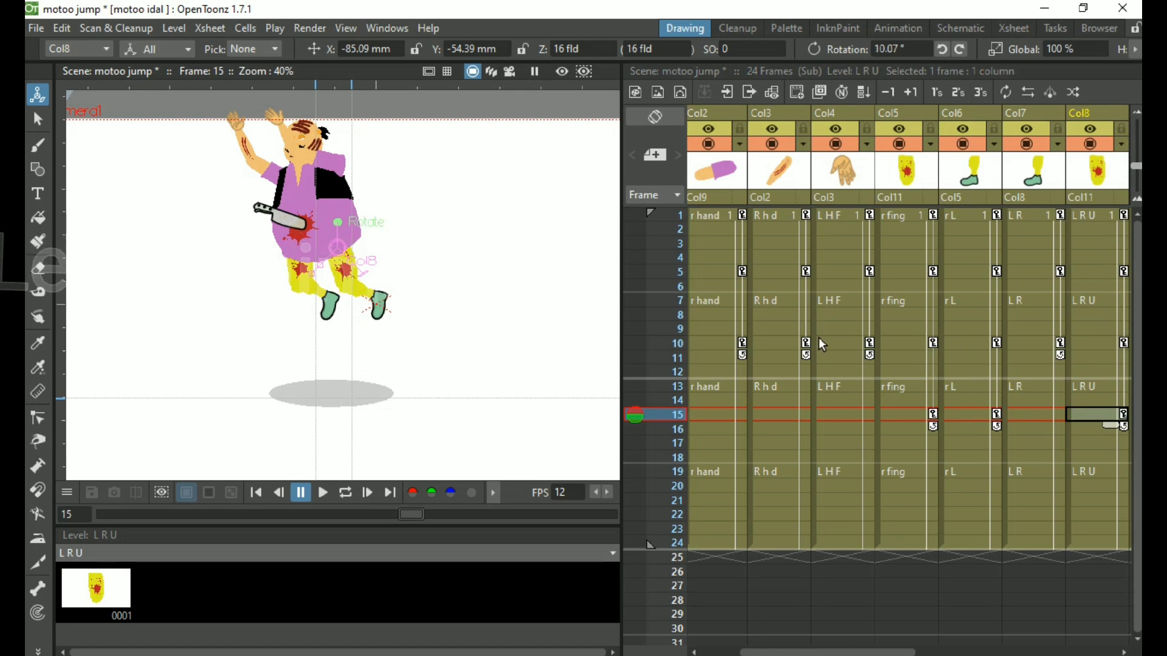
click(1048, 414)
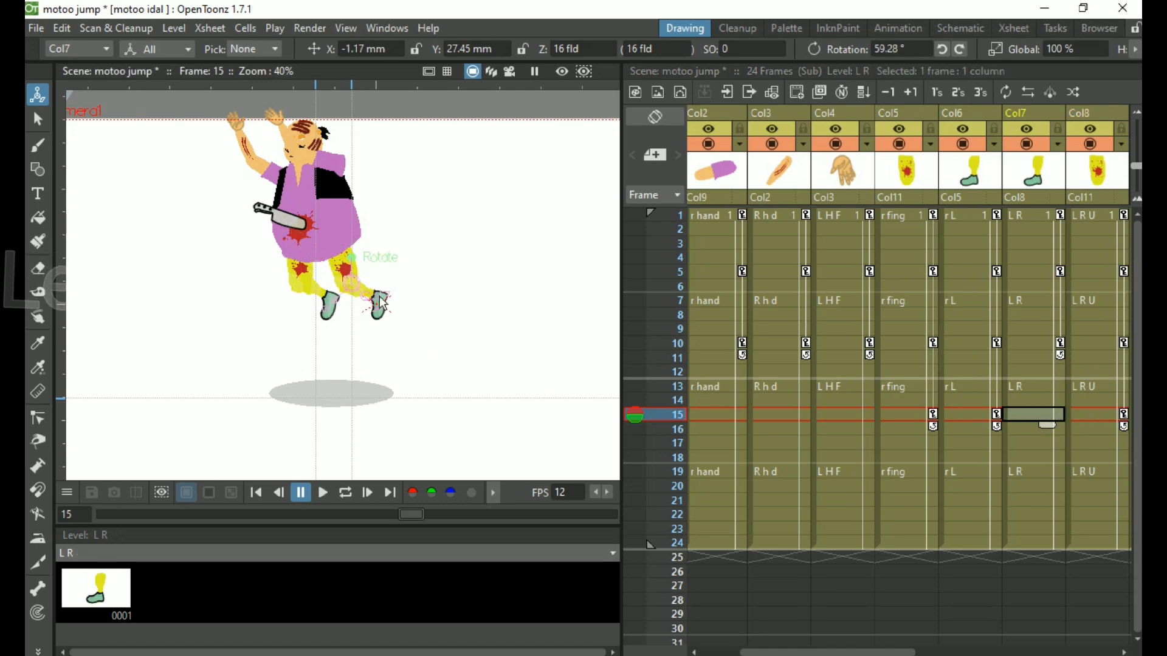
drag(356, 266, 353, 267)
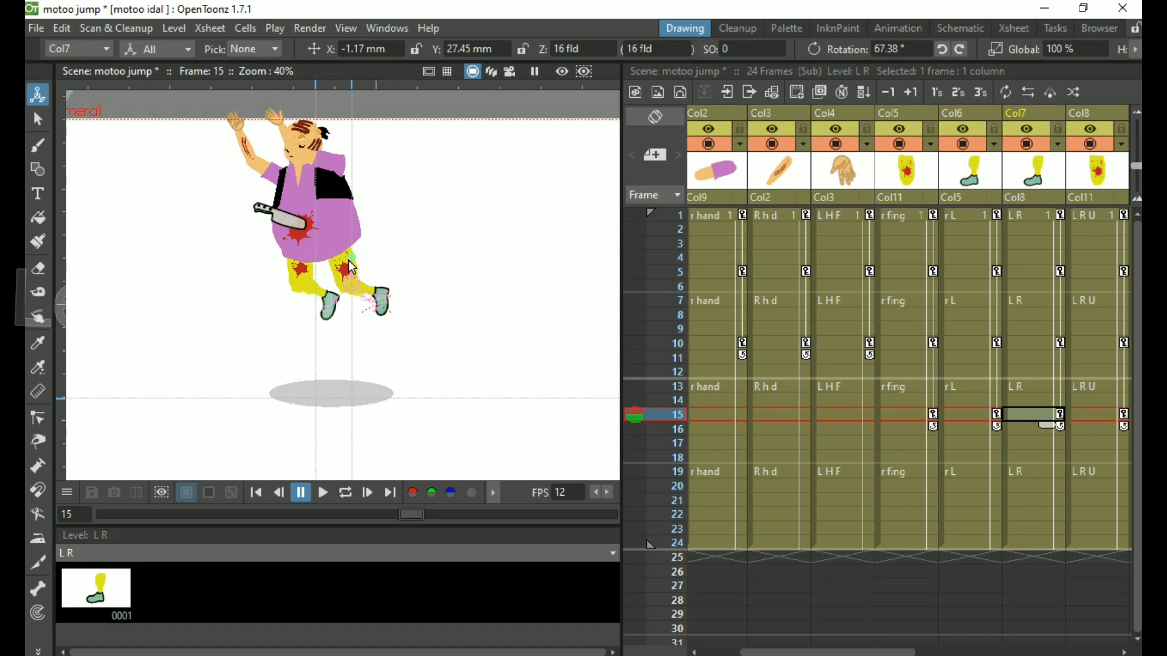
Rotate the Col3 (R h d) forearm to about -77.8° and the Col2 (r hand) upper arm to about -67.2° at frame 15.
click(793, 415)
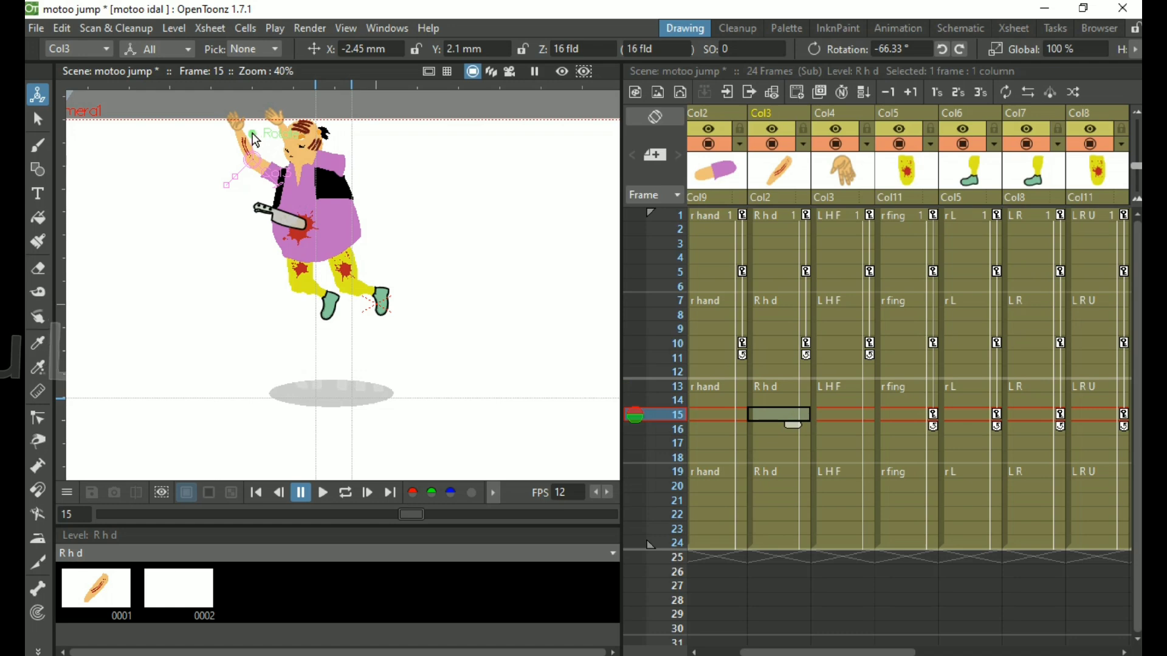
drag(256, 141, 261, 138)
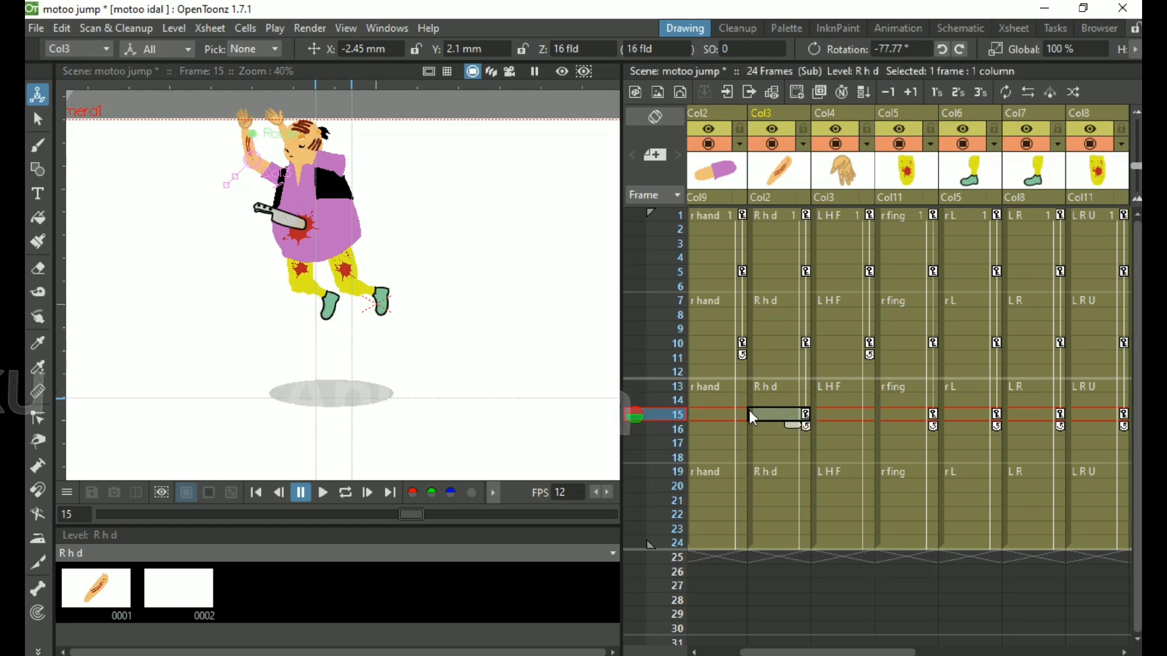
click(714, 416)
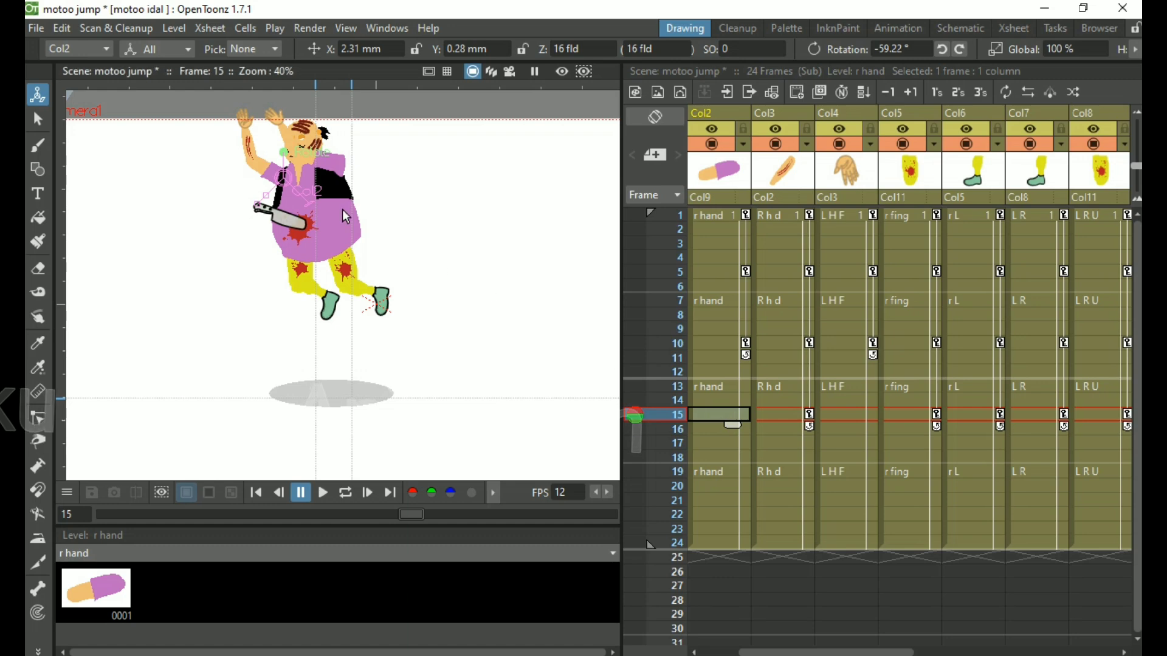
drag(290, 171, 292, 159)
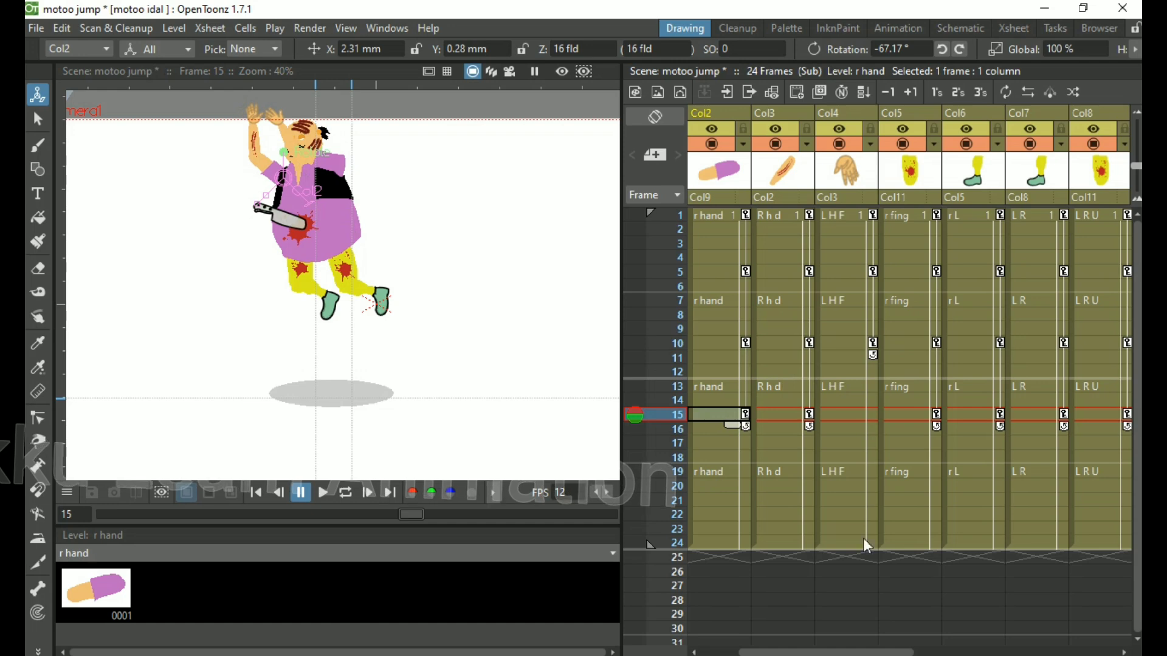
drag(867, 651, 982, 652)
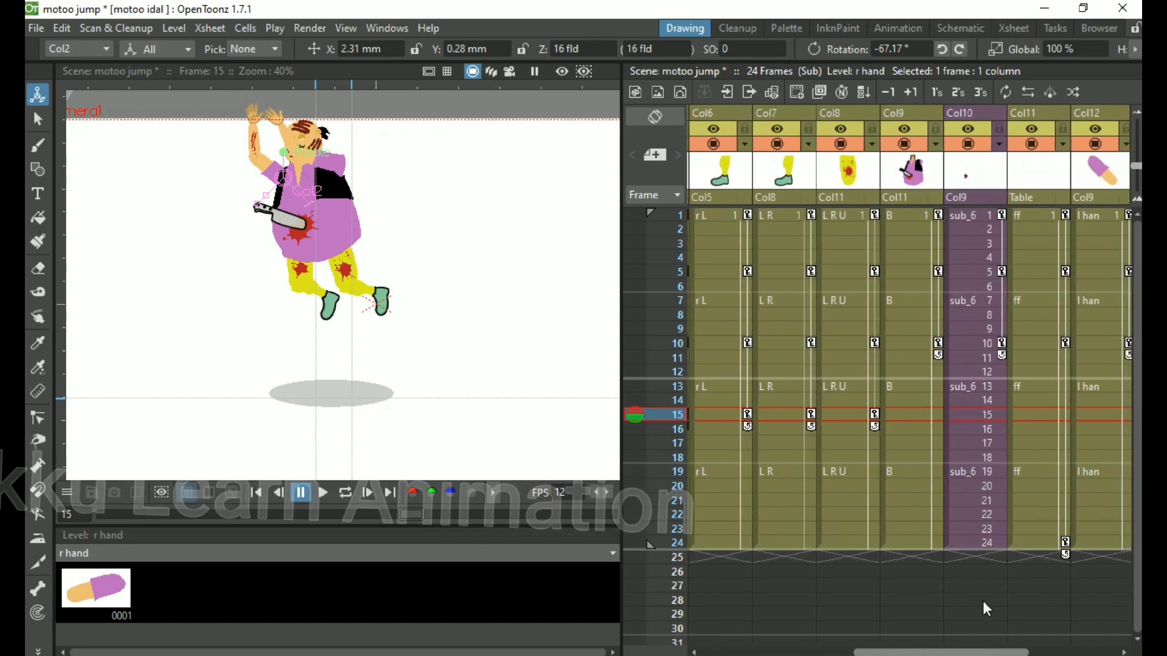
click(935, 418)
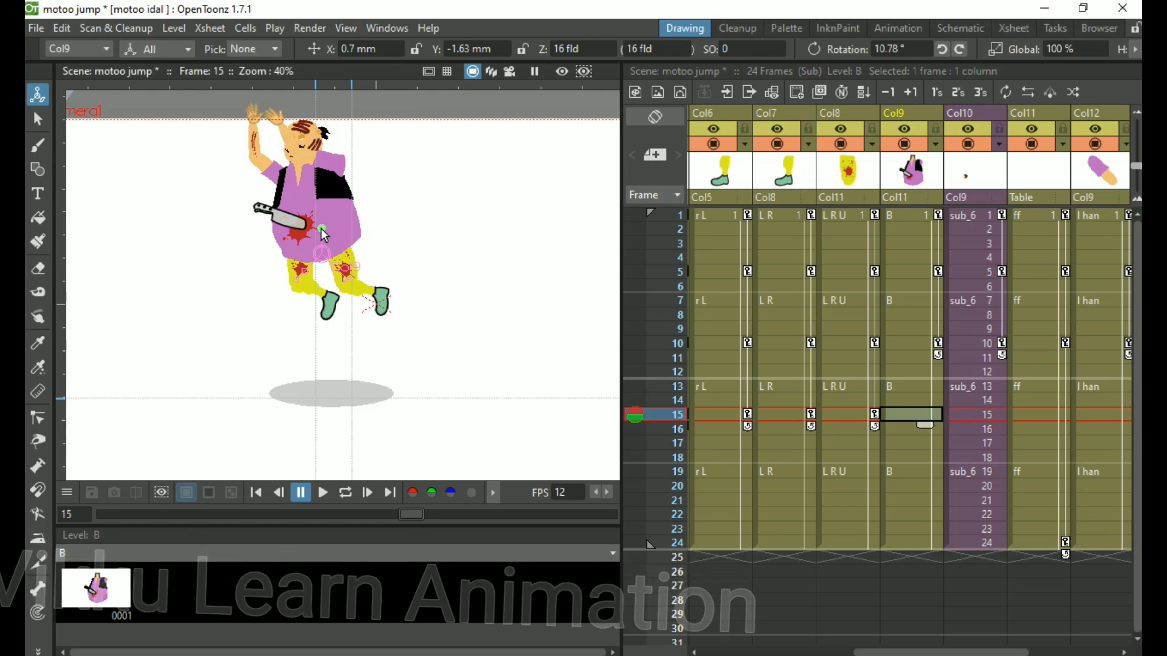
drag(322, 230, 322, 229)
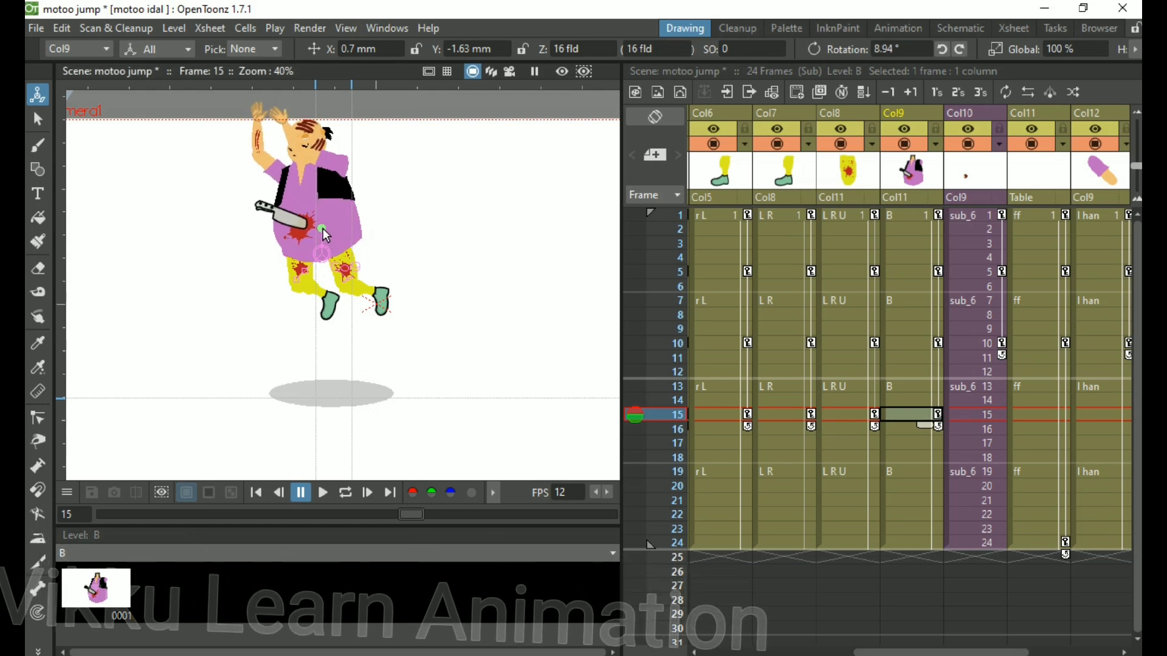
click(939, 413)
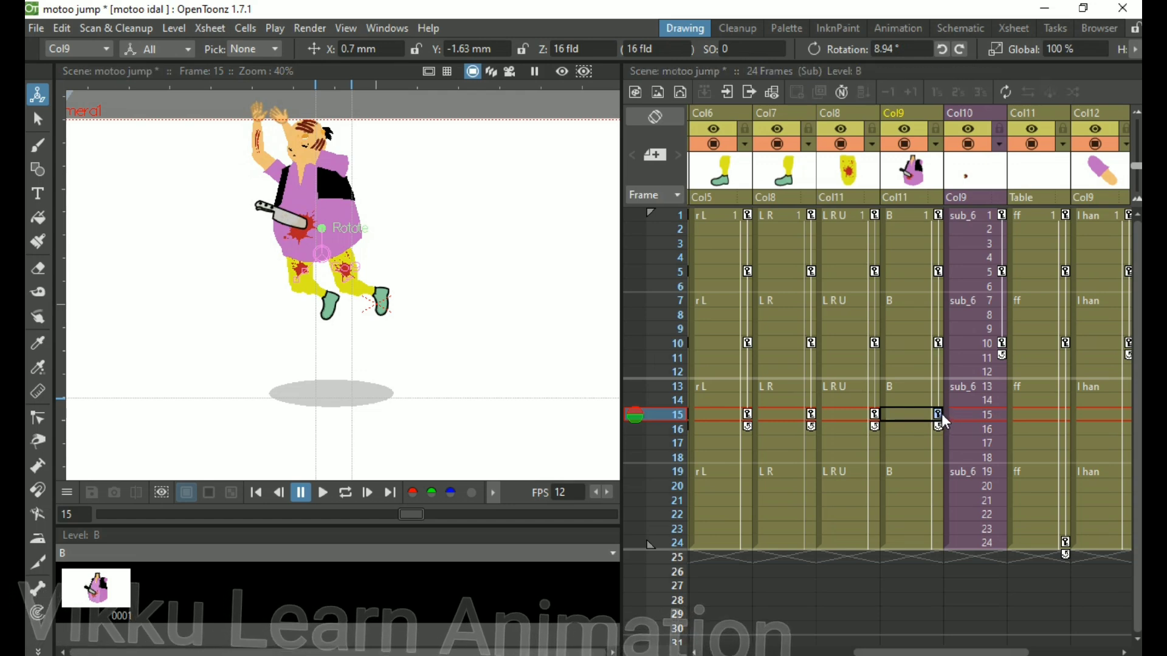
key(Delete)
Rotate the Col12 (l han) upper arm to about -169° and the Col13 (L H d) forearm to about 13.6° at frame 15.
click(1064, 414)
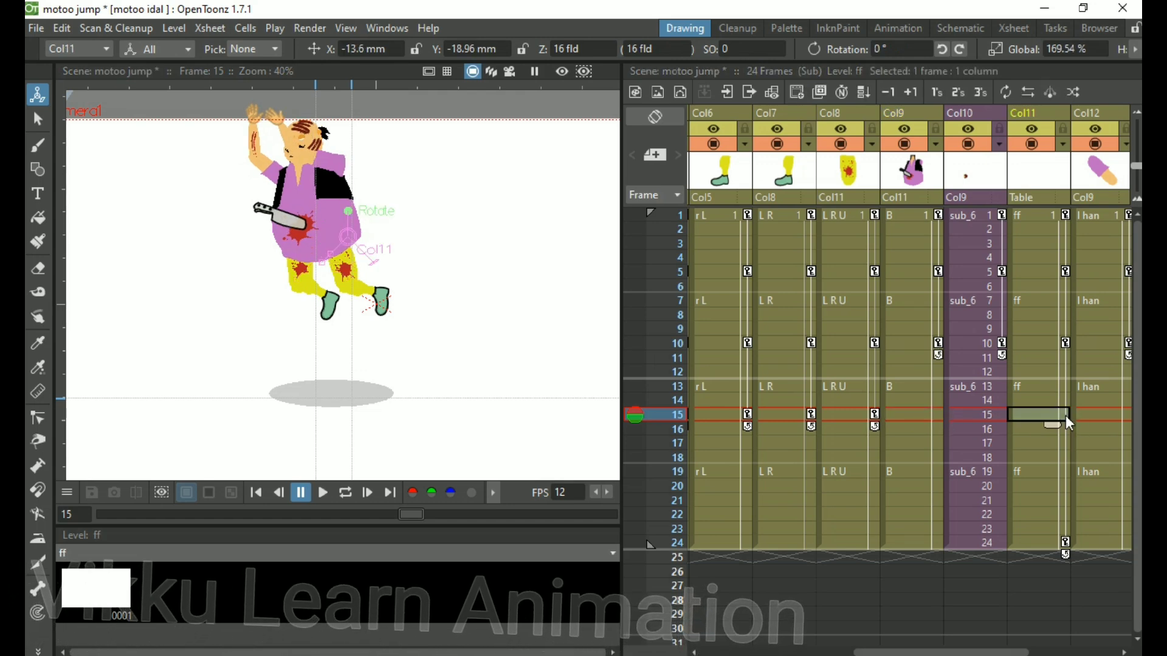
click(1093, 415)
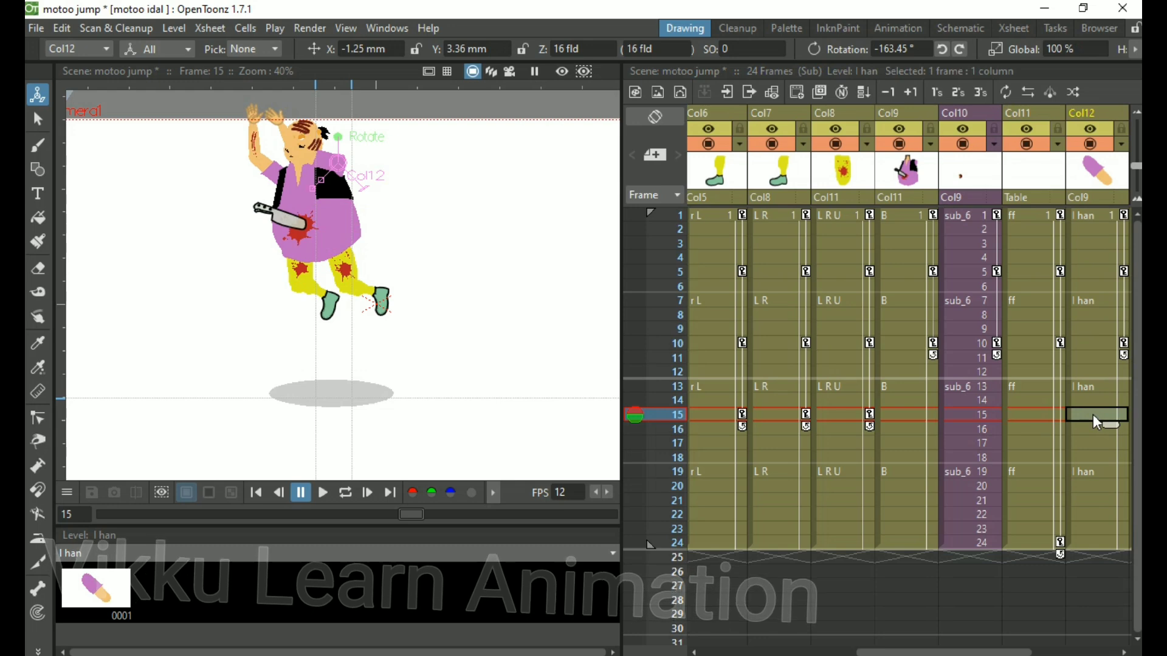
key(Right)
click(1054, 415)
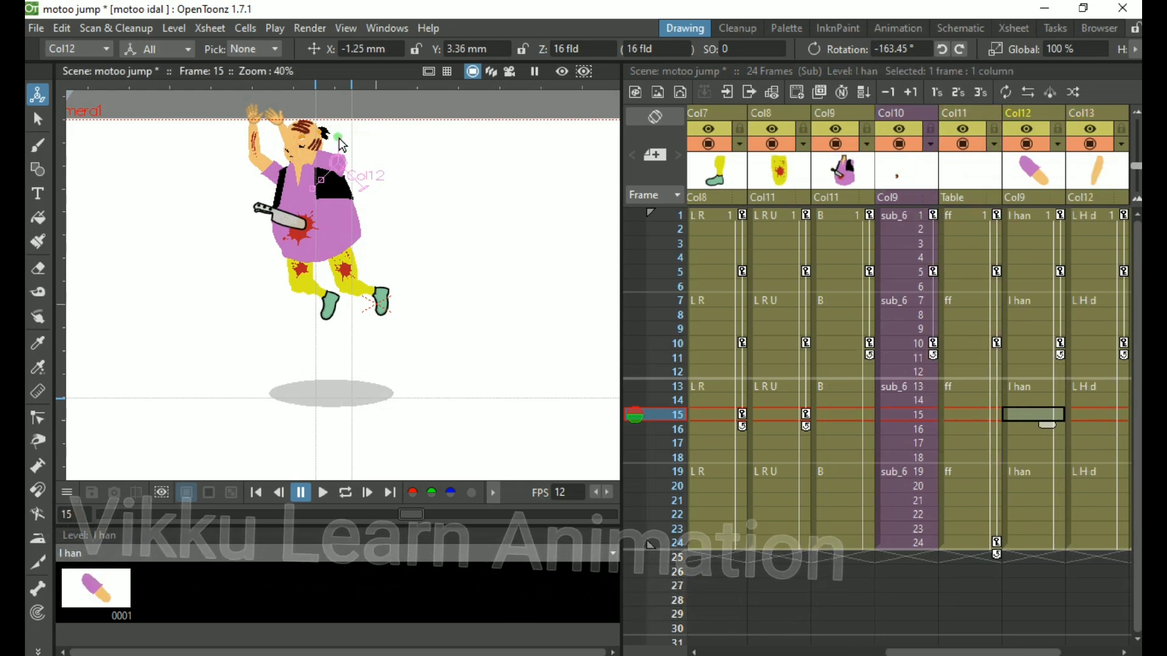
drag(342, 153, 365, 165)
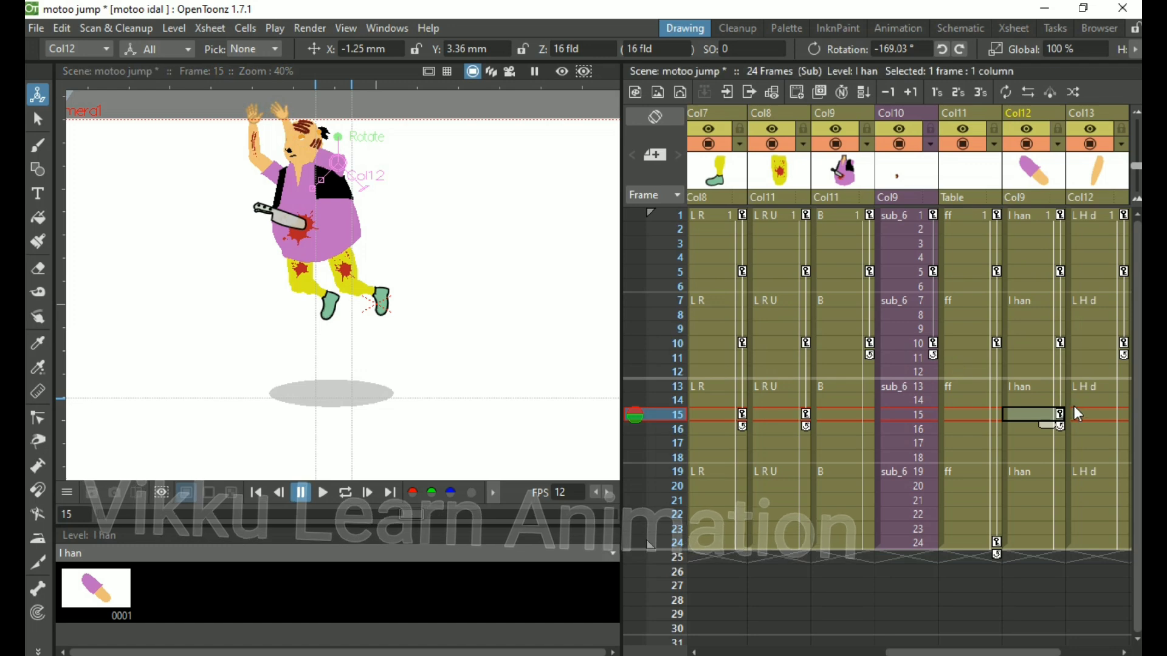
click(1100, 415)
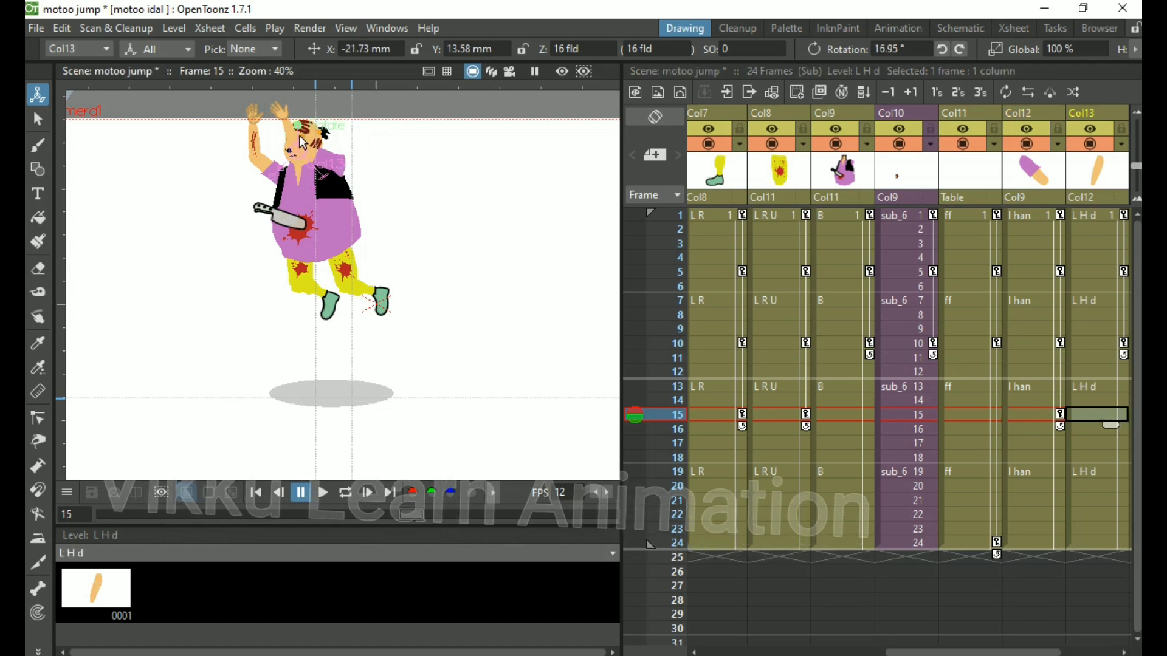
drag(297, 126, 299, 127)
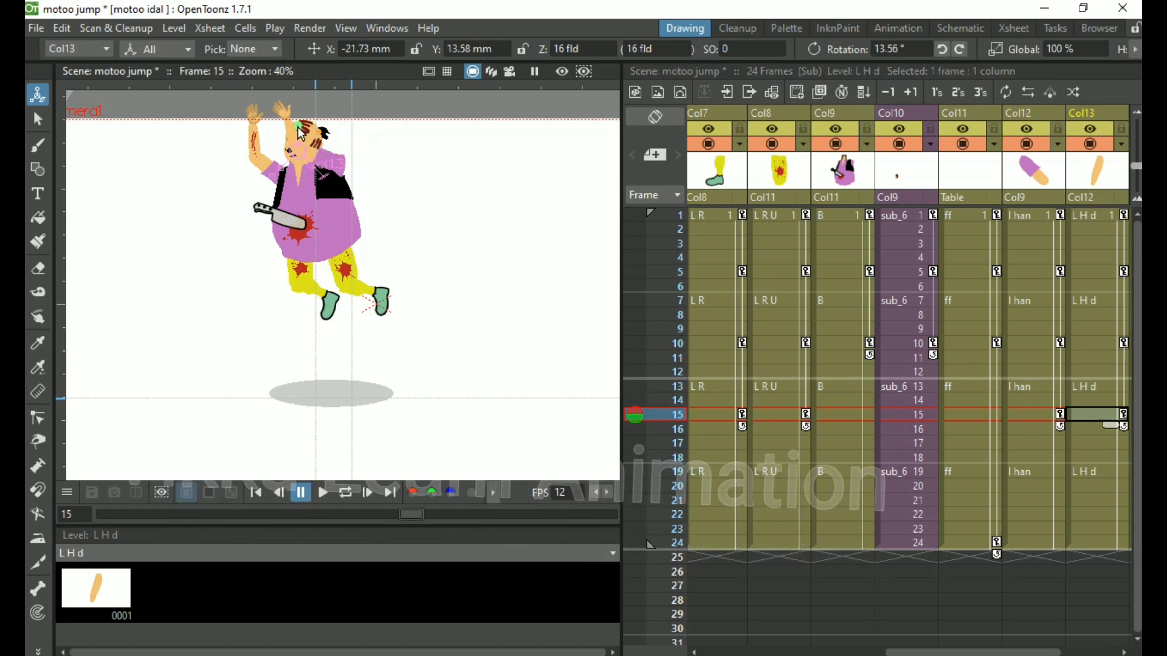
Compare the character's poses at the keyframes on frames 5, 10, 15 and 24.
click(935, 345)
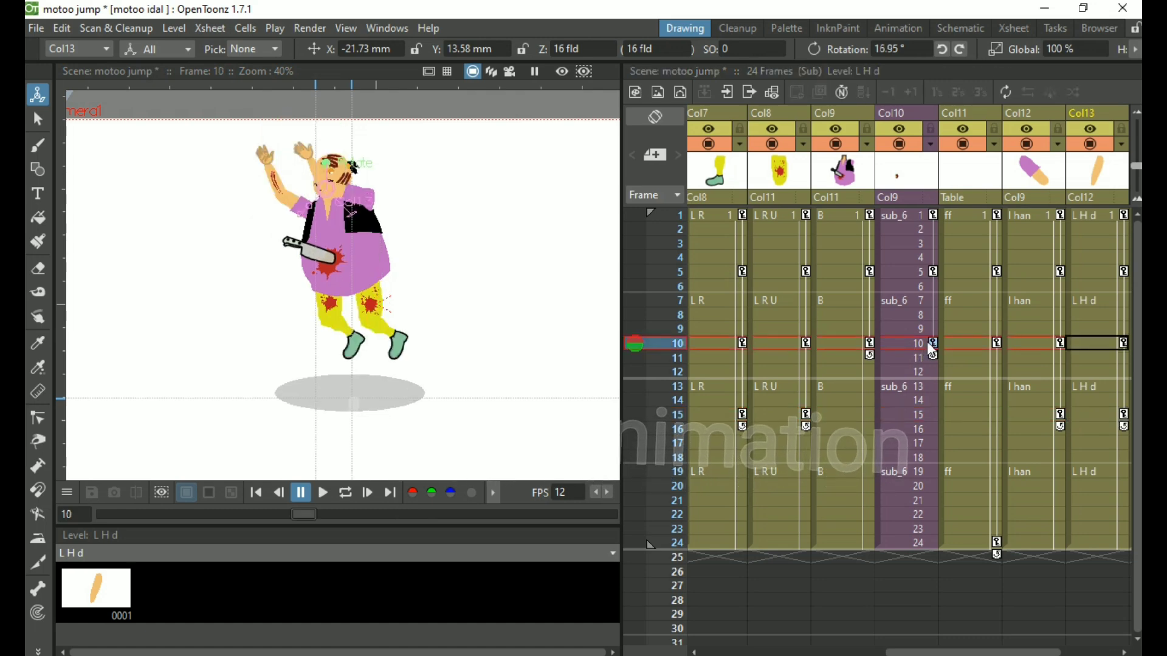
click(934, 271)
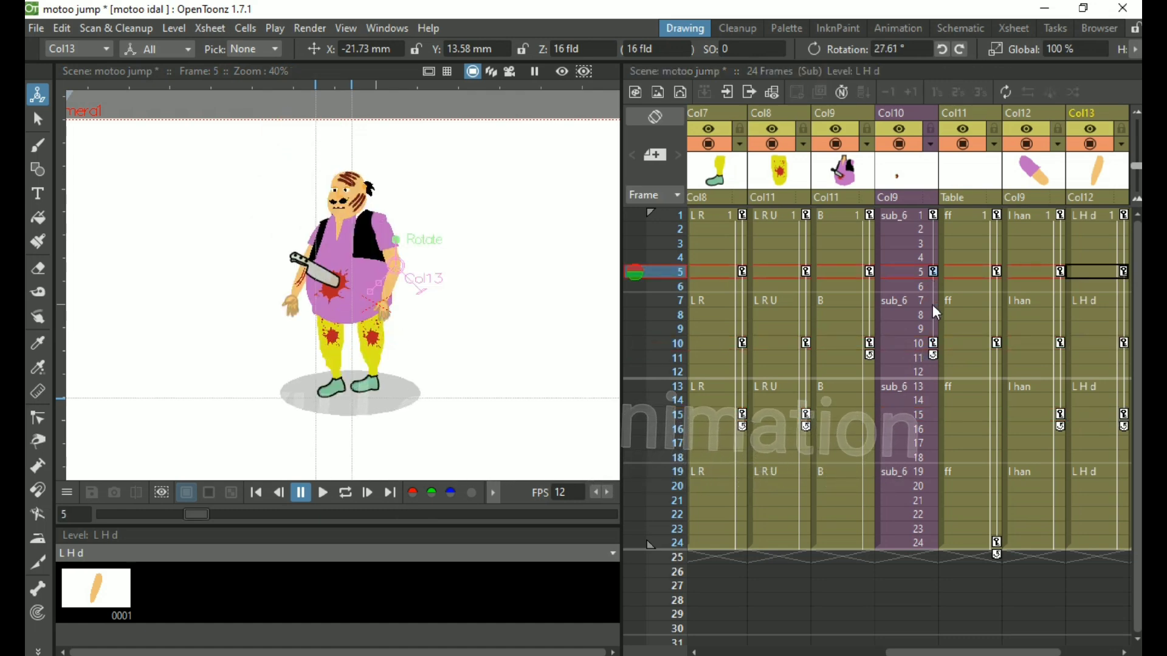
click(933, 344)
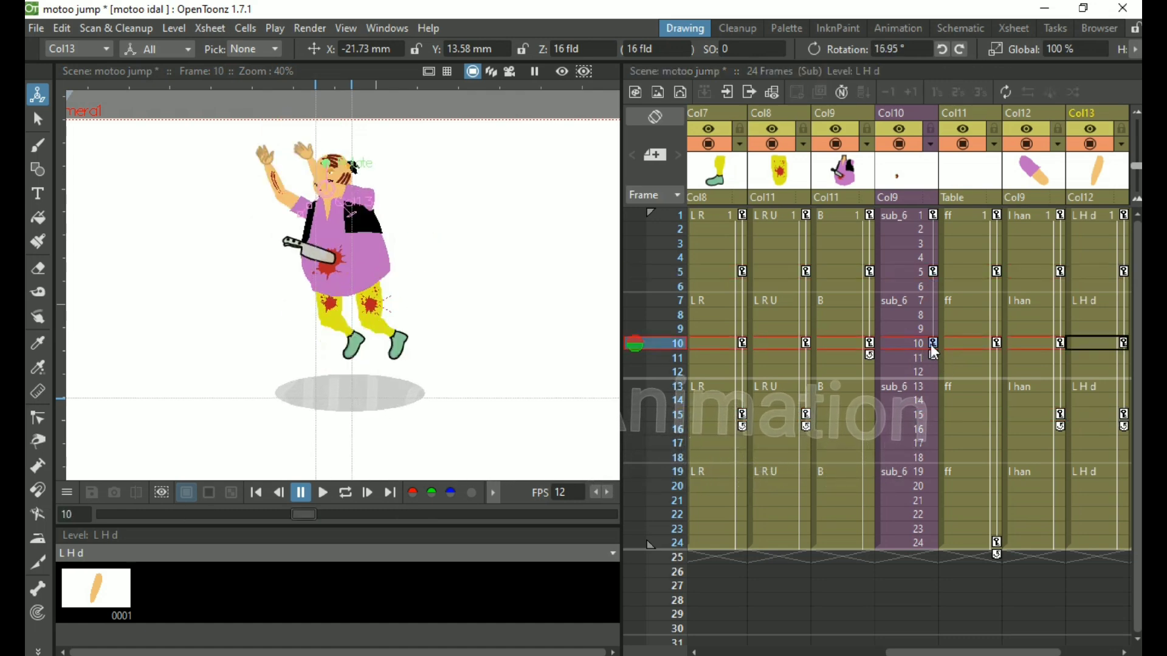
click(1060, 415)
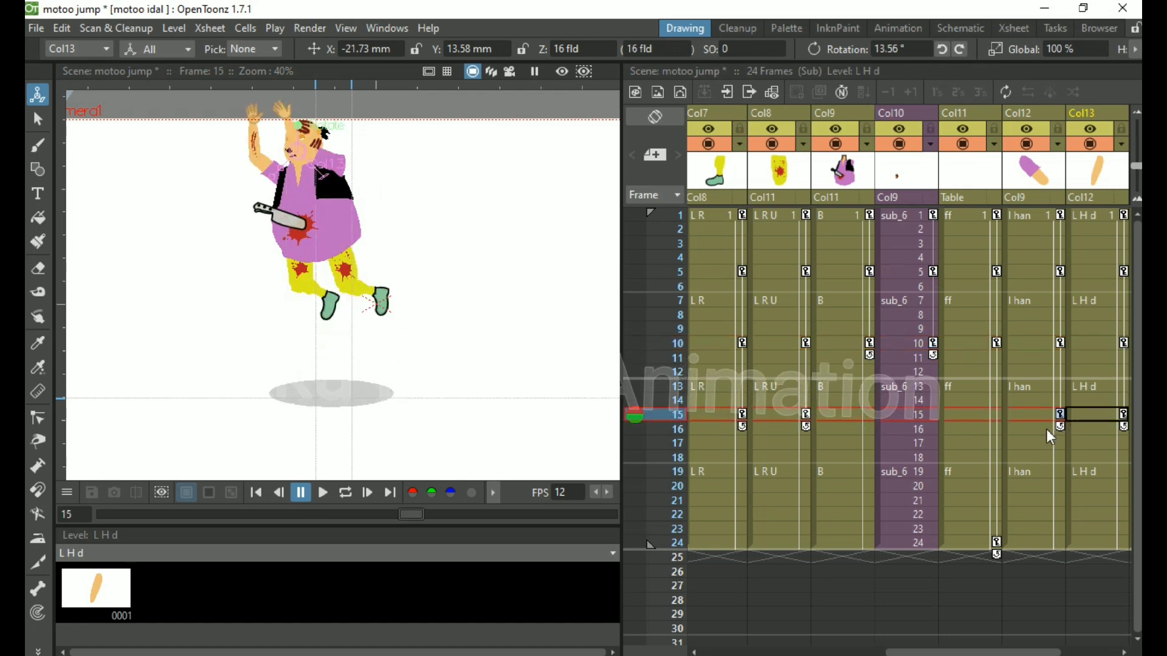
click(999, 540)
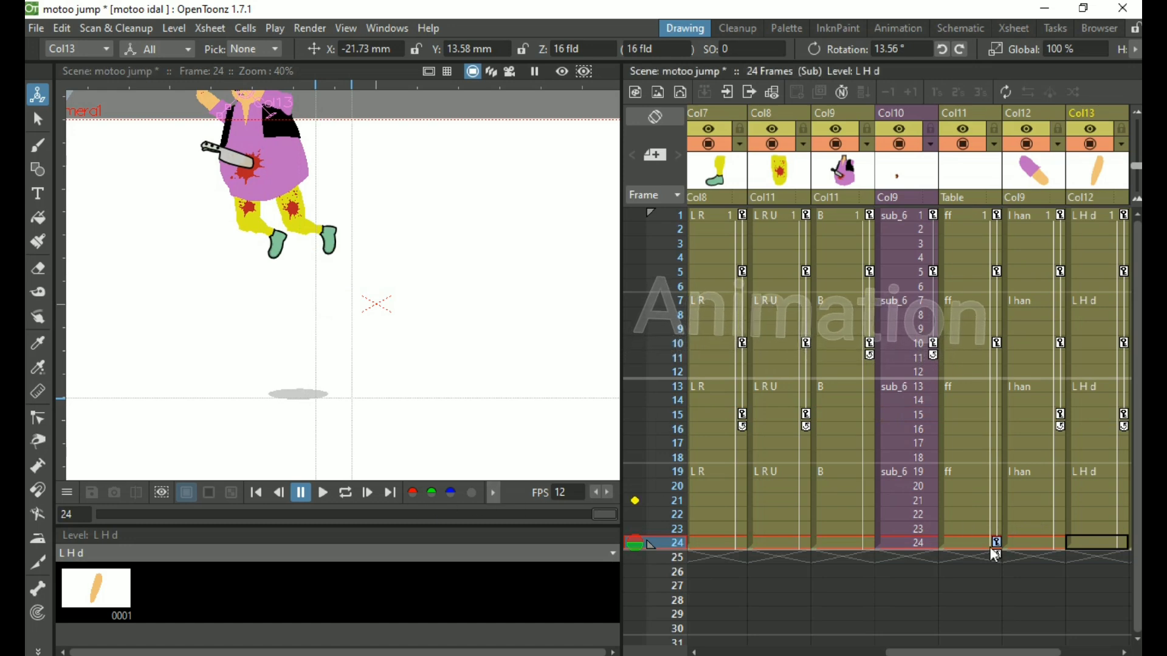
Extend the cells of Col1 through Col9 from frame 24 to frame 35 and the Col10 (sub_6) cells to frame 34.
click(1125, 549)
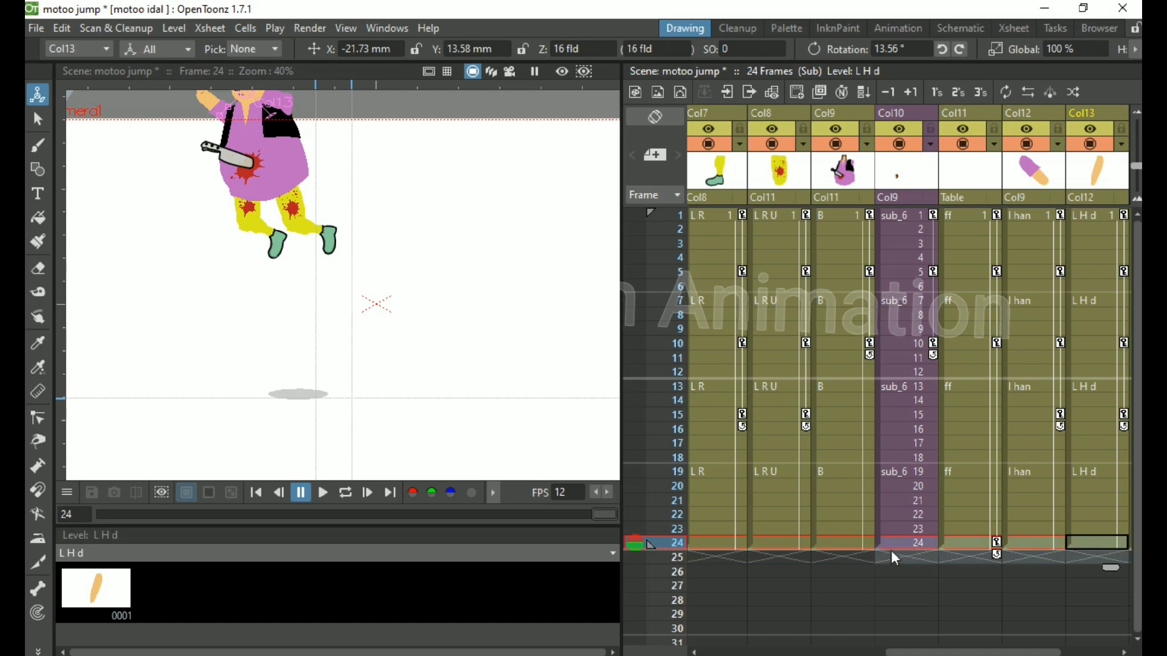
shift+click(910, 550)
click(924, 549)
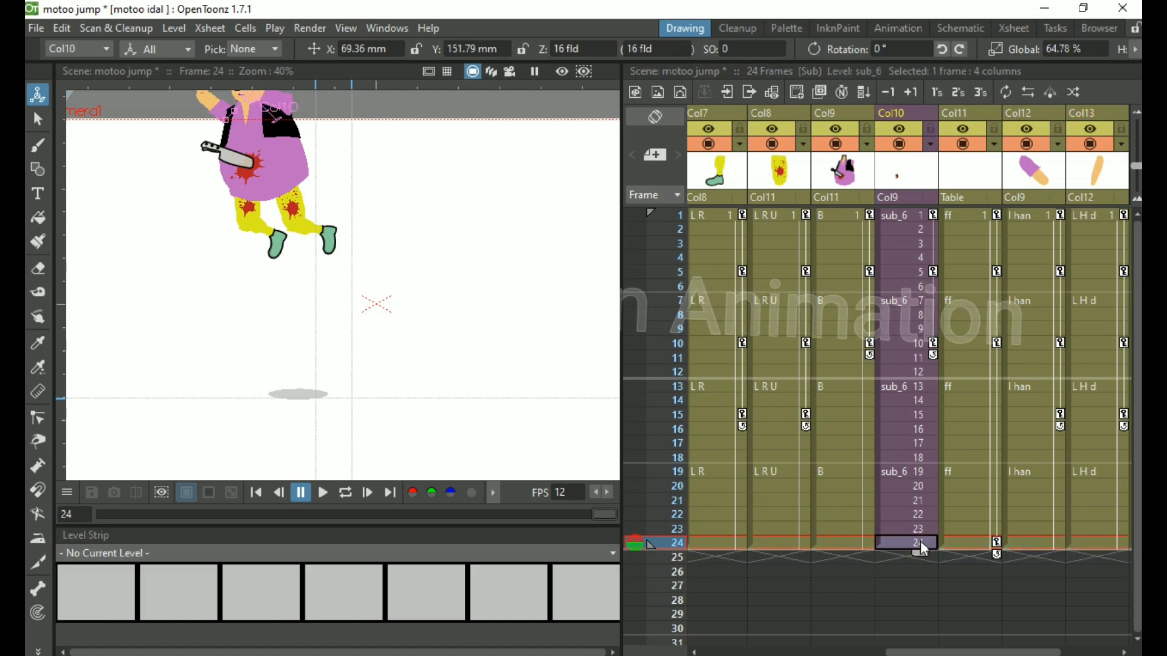
click(863, 547)
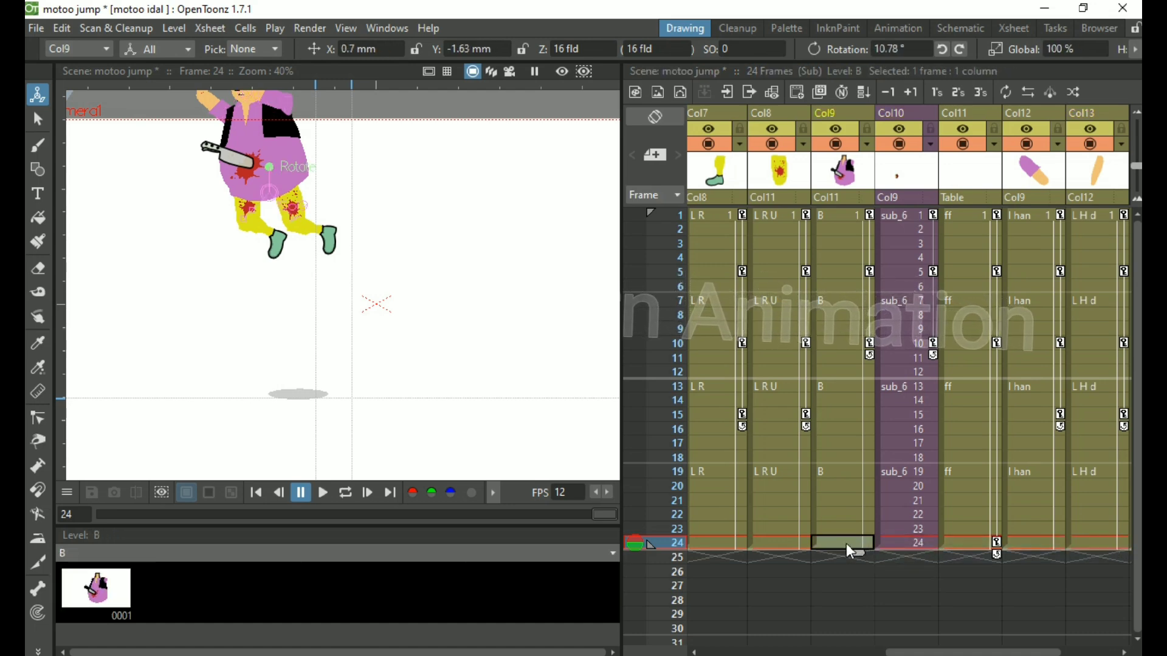
mouse_move(736, 547)
mouse_down()
mouse_move(681, 534)
mouse_move(661, 550)
mouse_move(746, 541)
mouse_up()
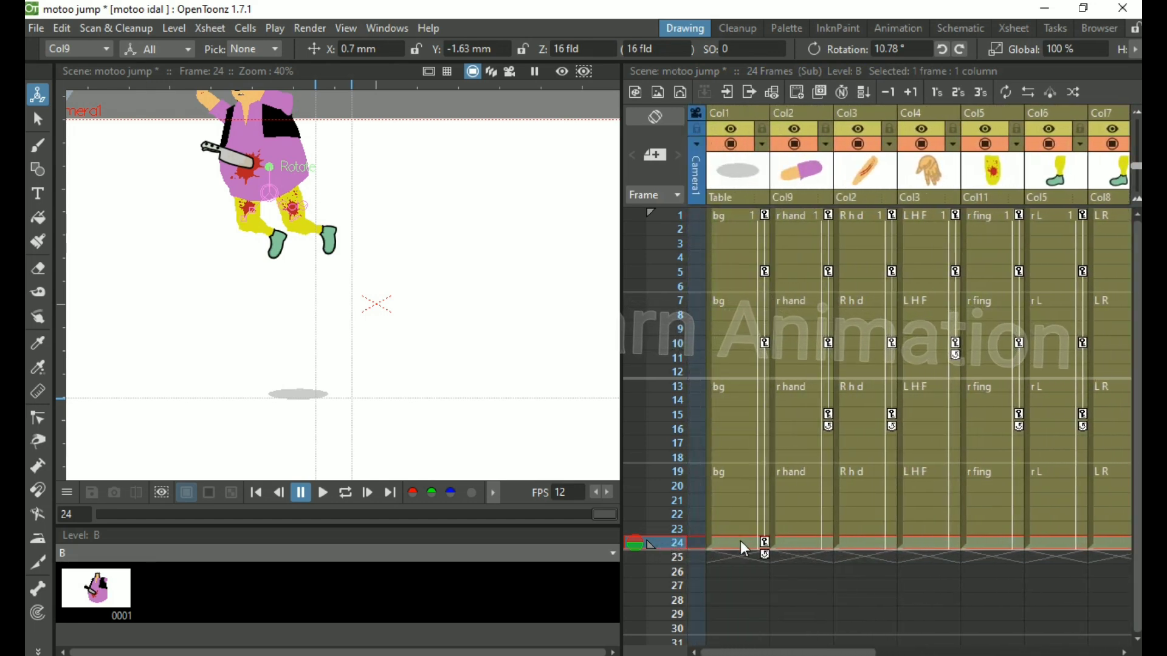
drag(813, 651, 944, 651)
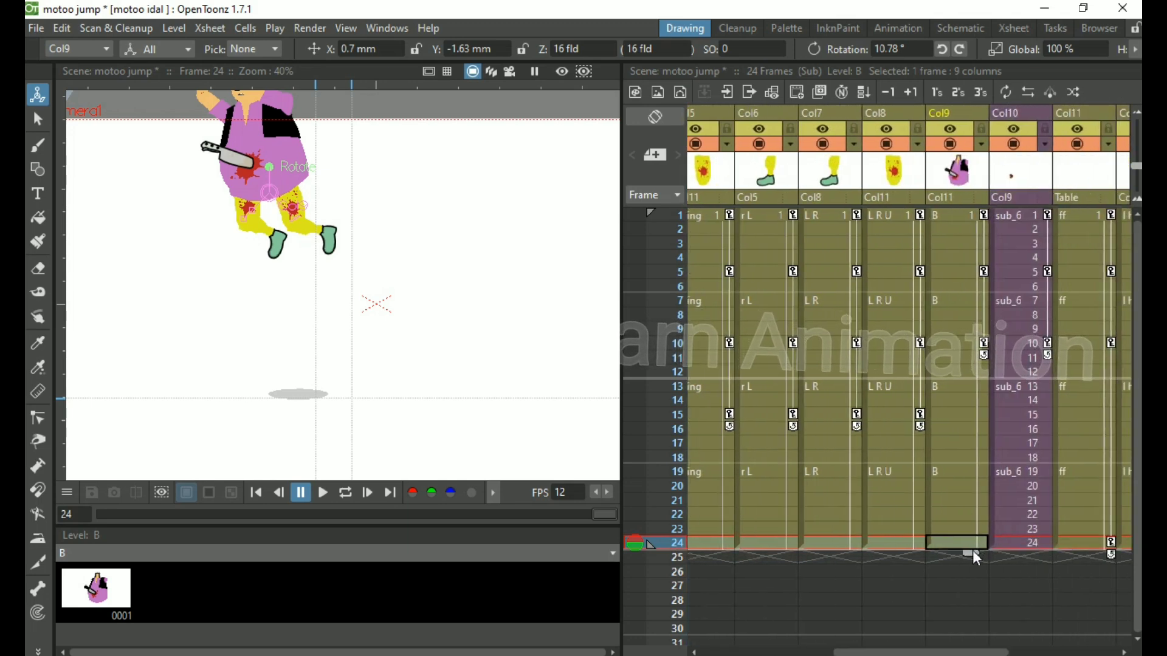
drag(976, 561, 992, 641)
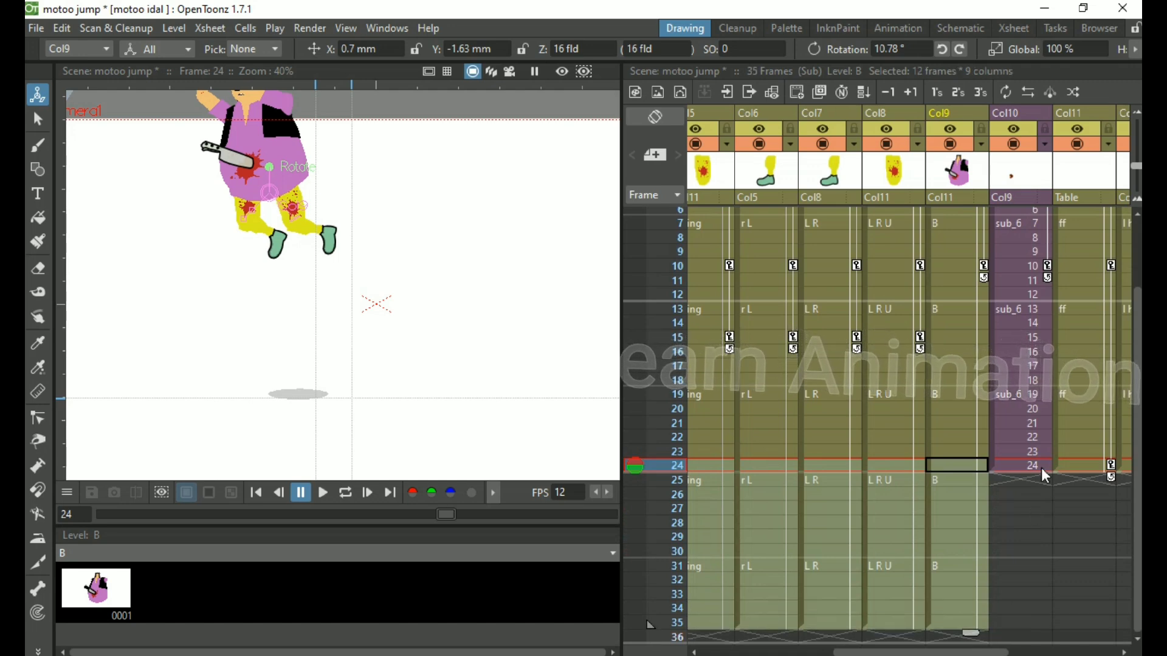
click(1043, 468)
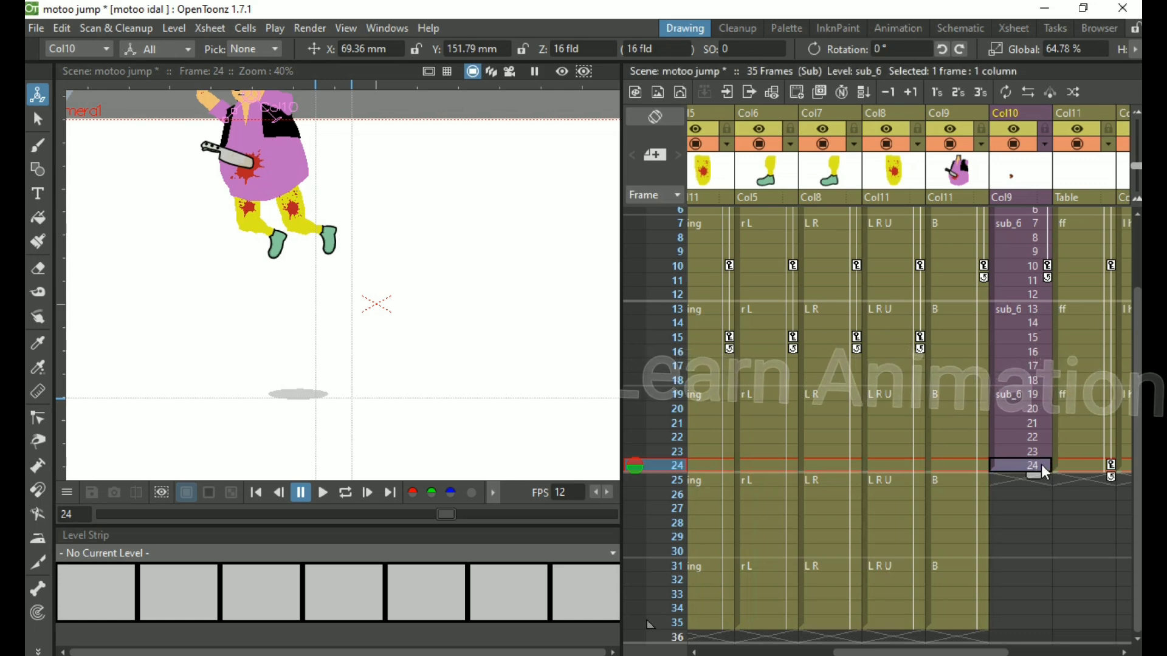
drag(1047, 505, 1051, 636)
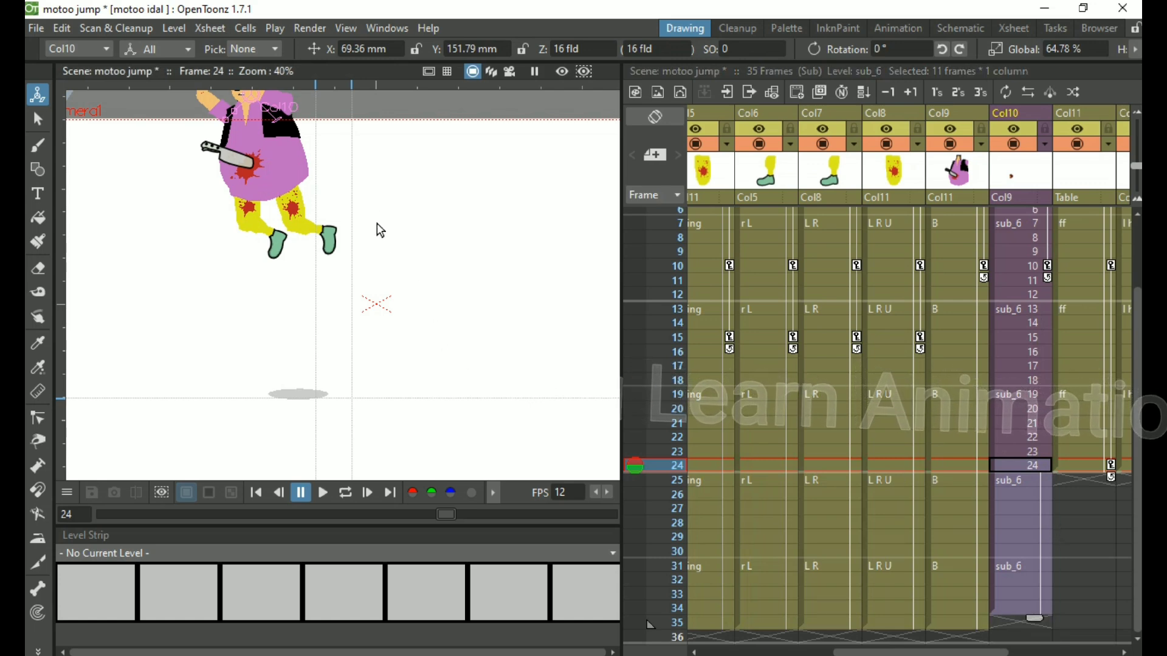
Extend the cells of Col11 through Col14 from frame 24 to frame 35, and the Col10 (sub_6) cells to frame 35.
key(space)
drag(382, 235, 428, 363)
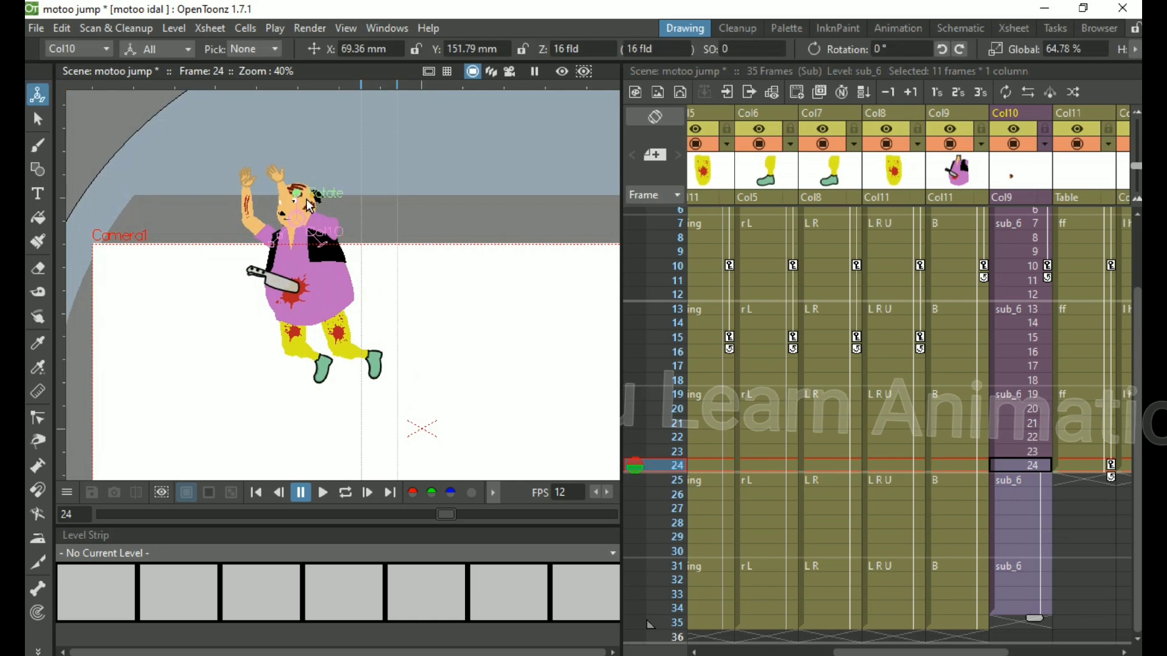
click(1035, 382)
click(1038, 395)
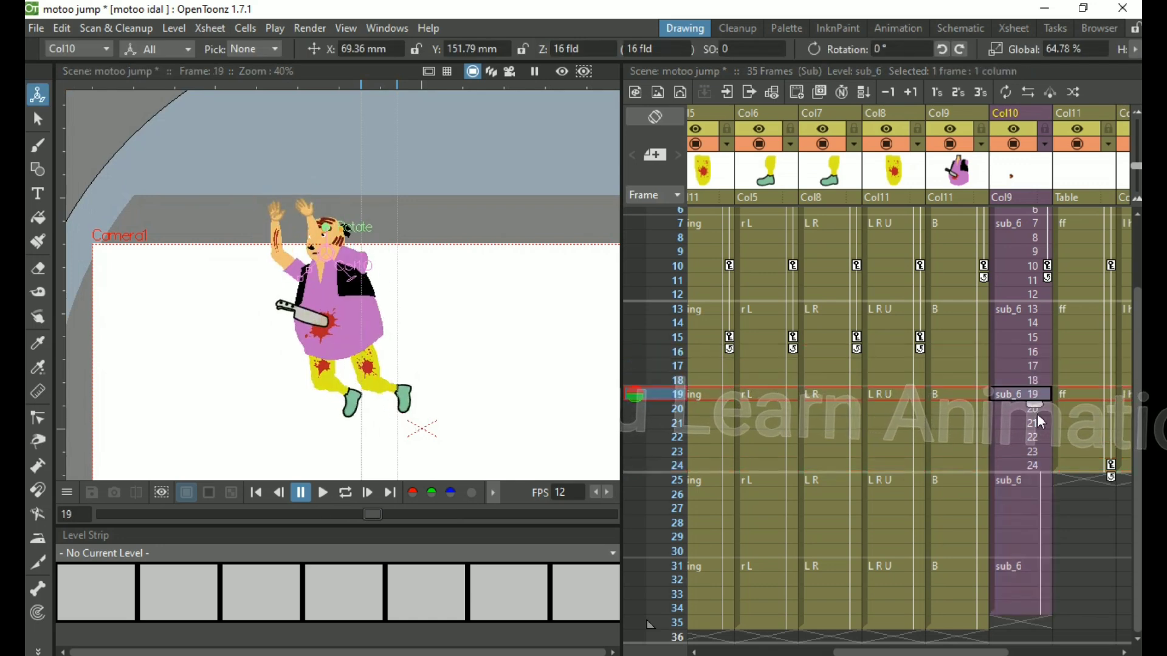
click(1044, 438)
click(1039, 465)
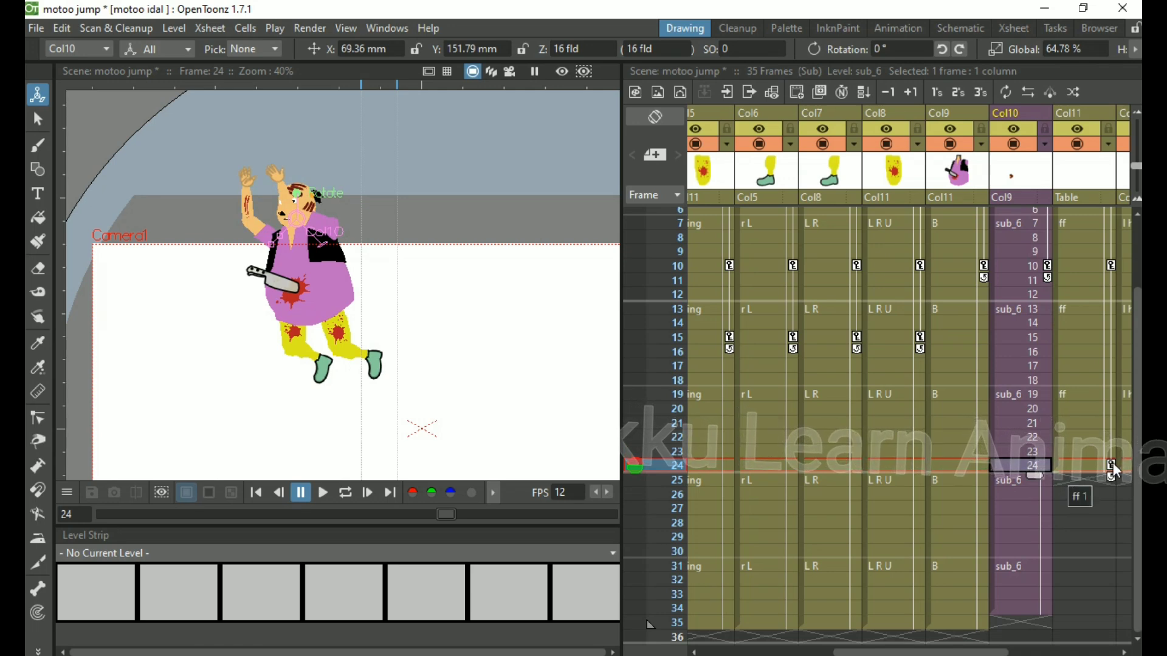
click(1088, 468)
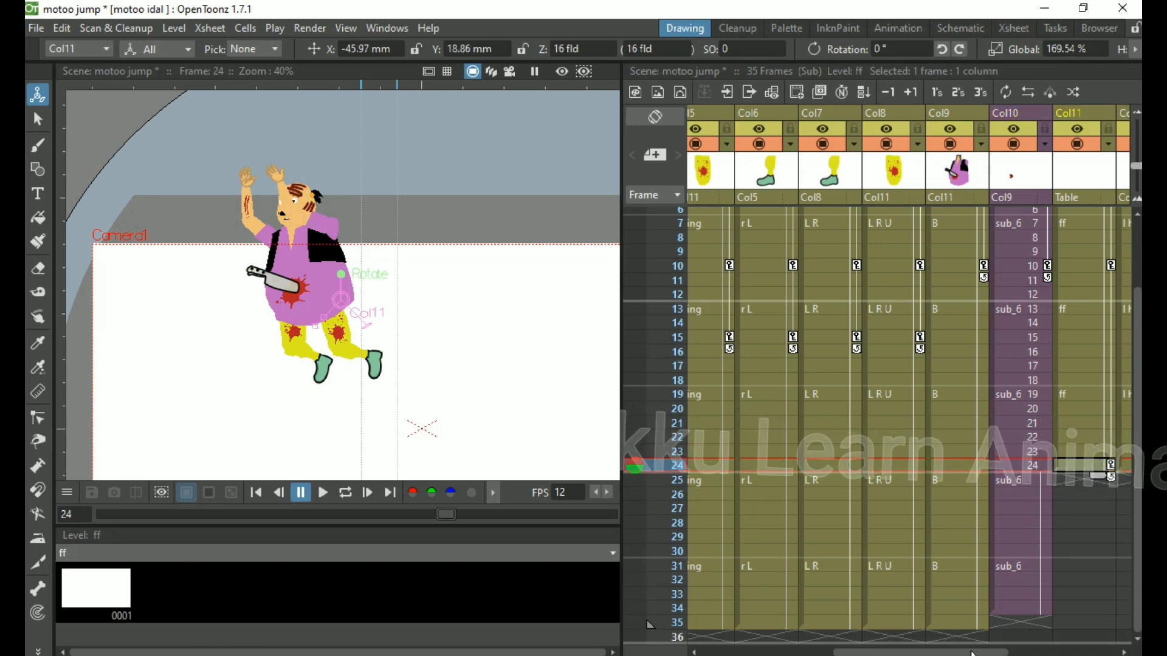
drag(973, 653, 1080, 654)
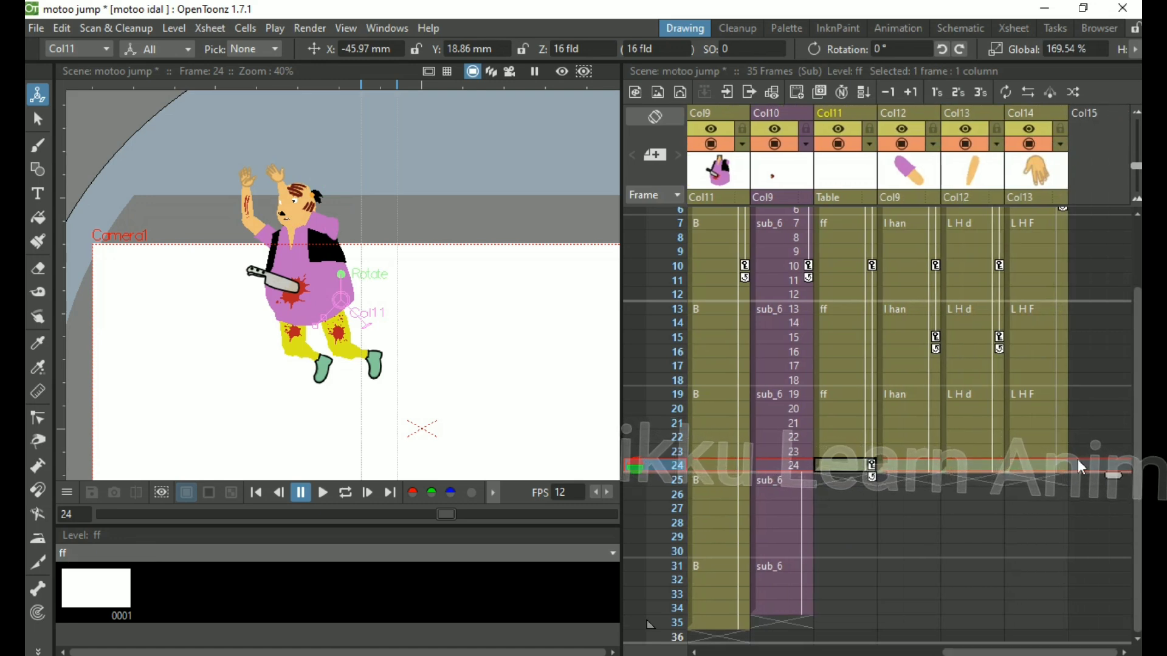
drag(1059, 499, 1070, 628)
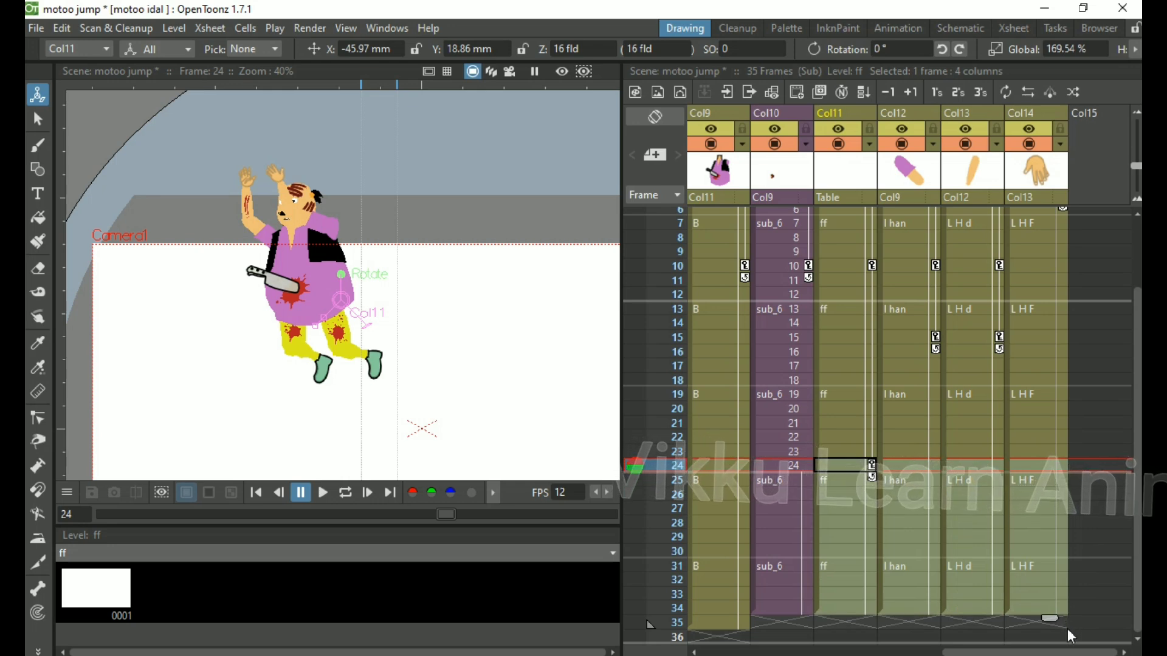
click(798, 609)
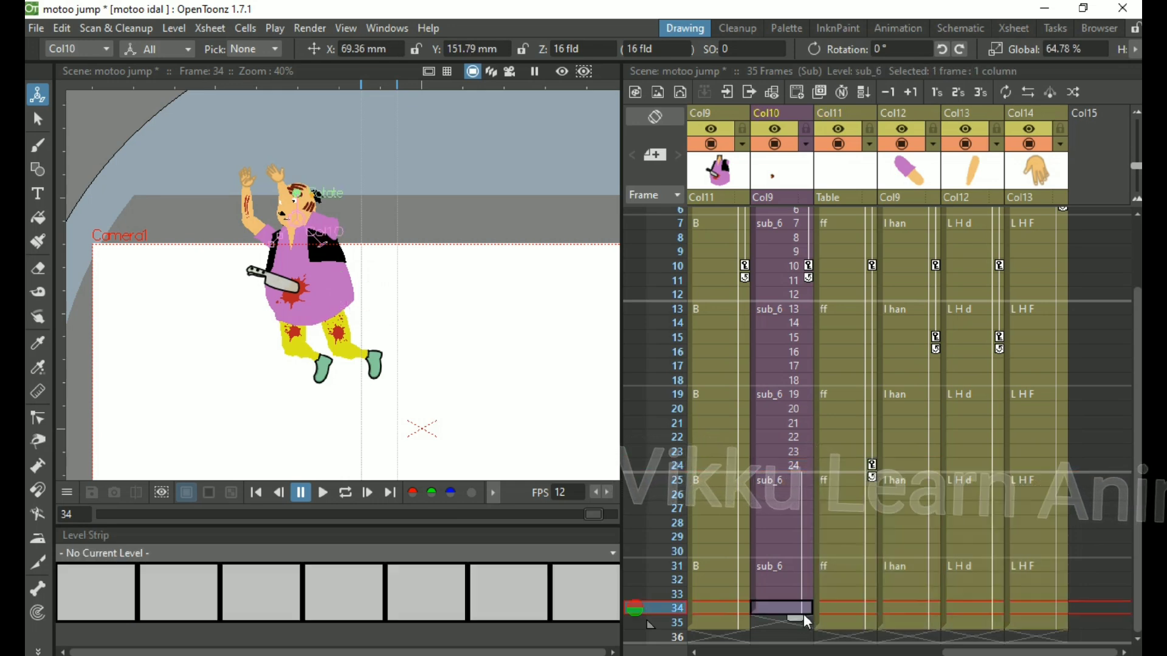
drag(804, 626, 808, 638)
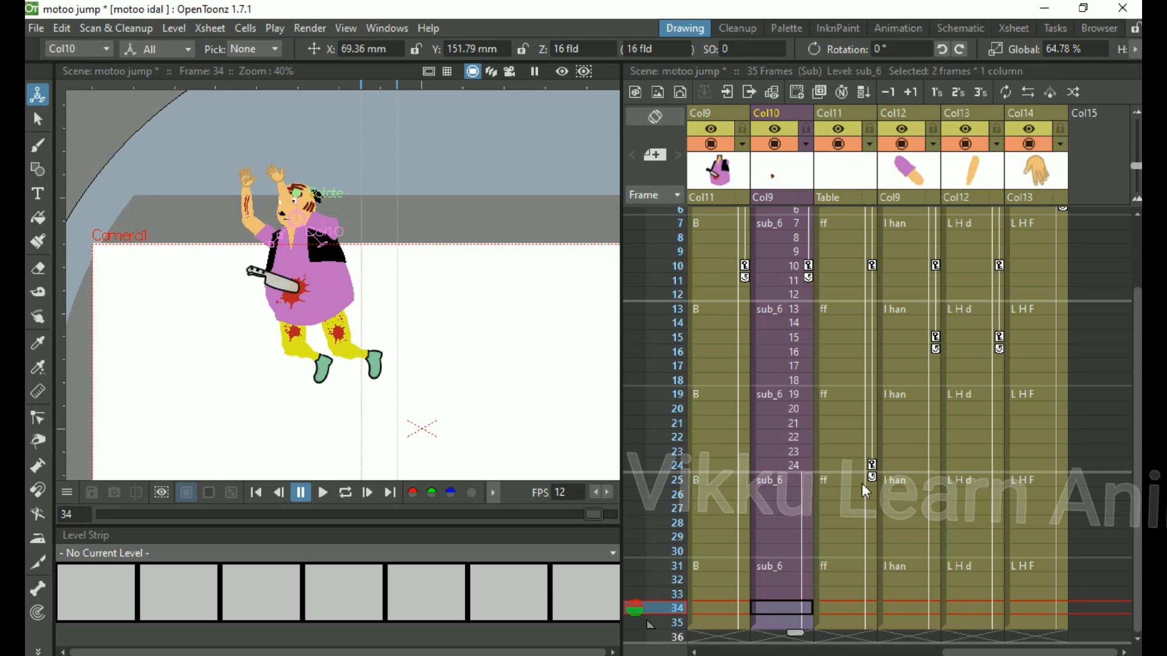
Move the Col11 (ff) keyframe from frame 24 to frame 35.
click(874, 469)
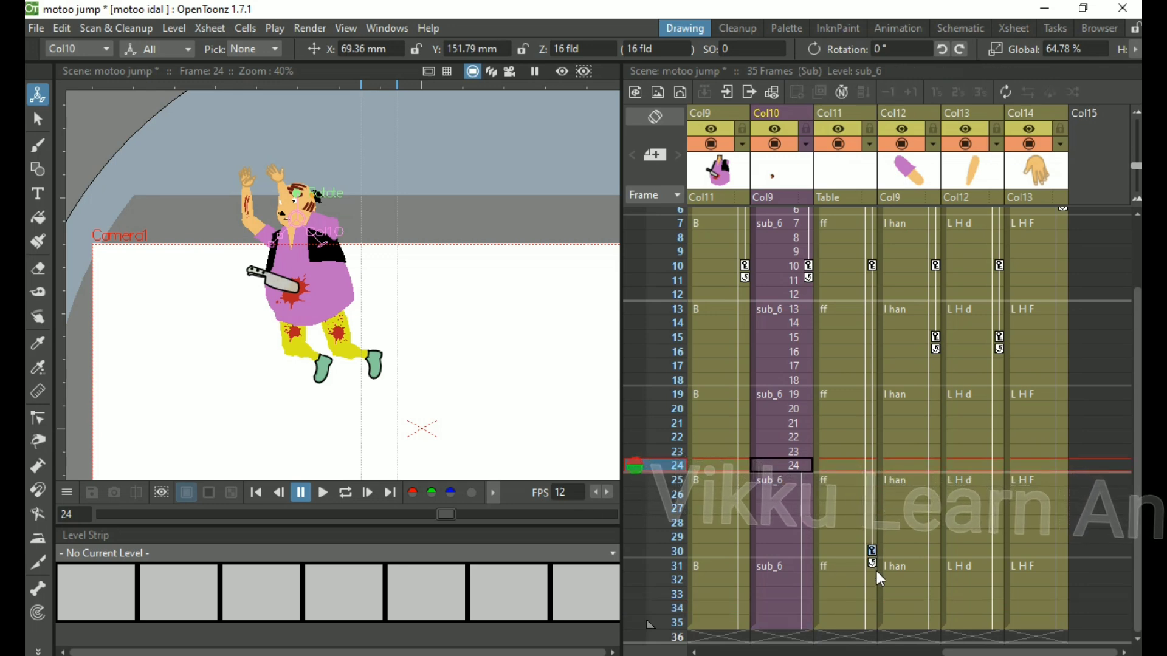
drag(881, 579, 883, 629)
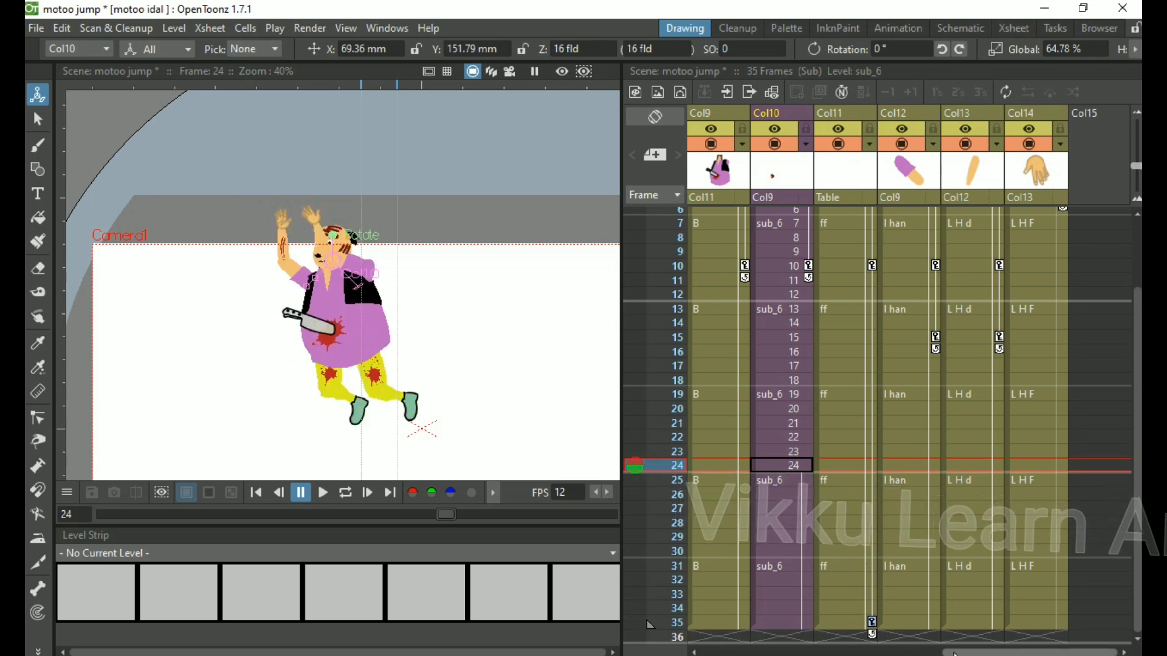
drag(948, 652, 787, 653)
drag(869, 652, 825, 652)
drag(727, 634, 687, 621)
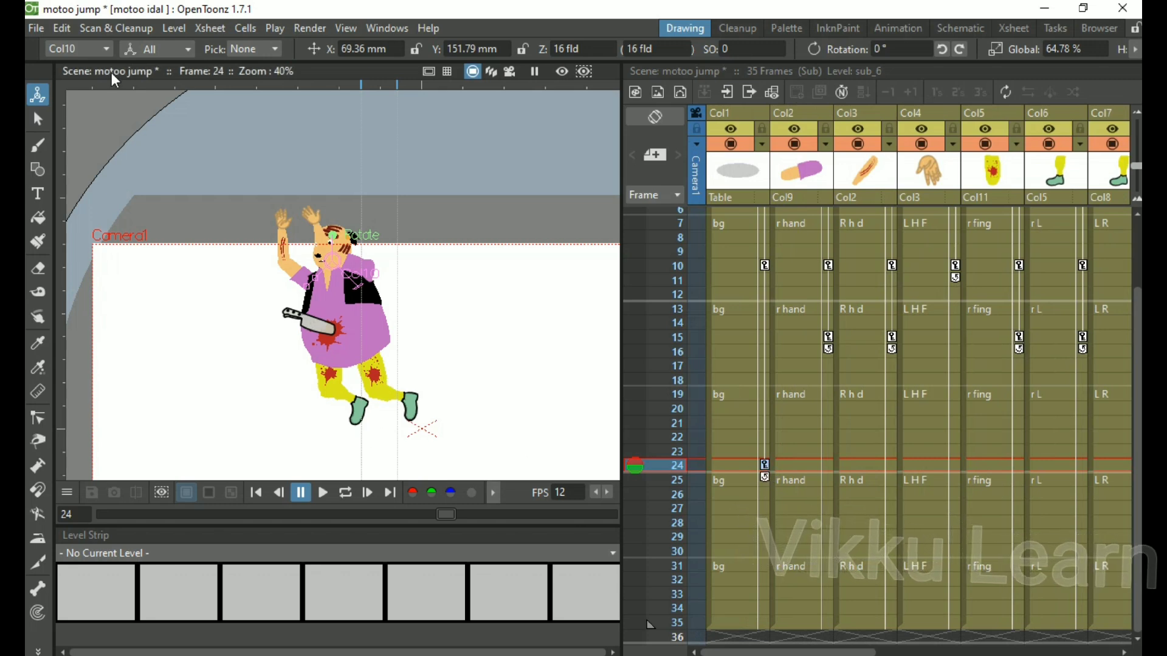
Maximize the viewer and clear the guides from the camera area, placing vertical guides outside the frame and removing the horizontal one.
key(grave)
scroll(626, 456, down, 1)
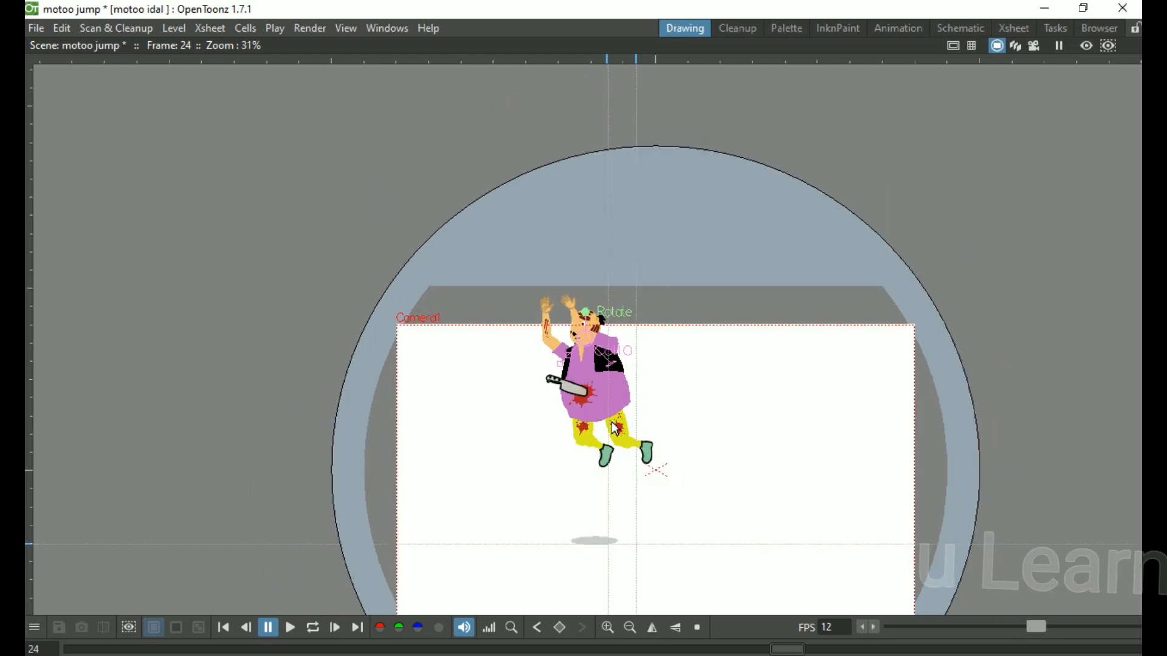
scroll(642, 468, down, 1)
key(a)
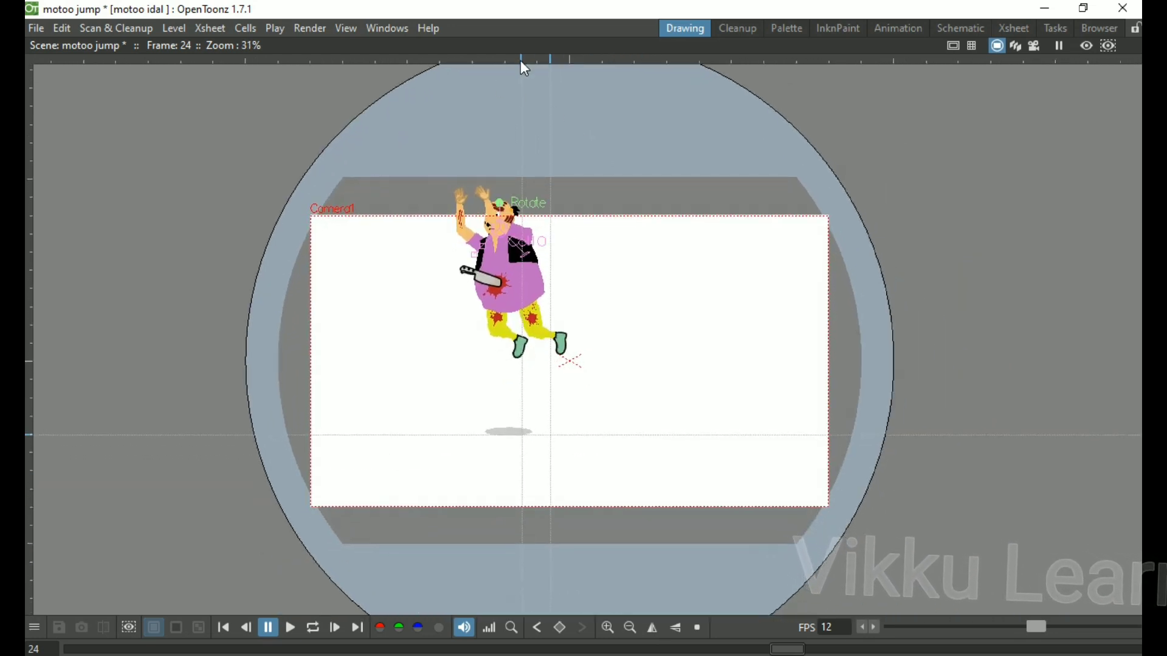
drag(523, 61, 125, 92)
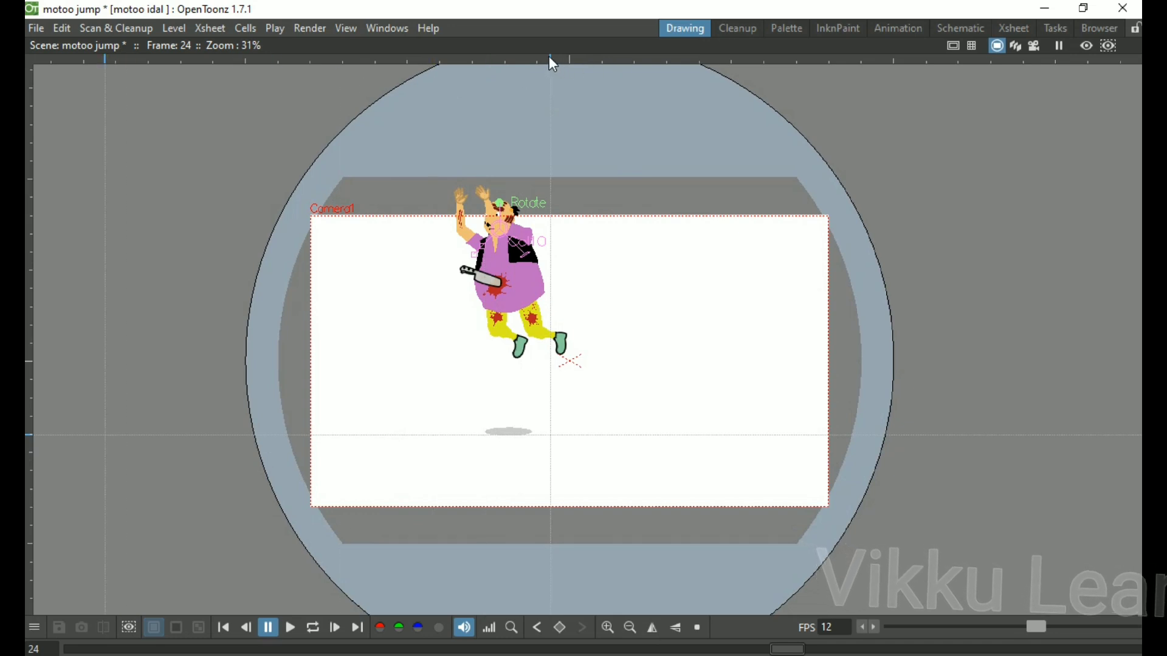
drag(549, 57, 631, 61)
drag(757, 72, 1117, 80)
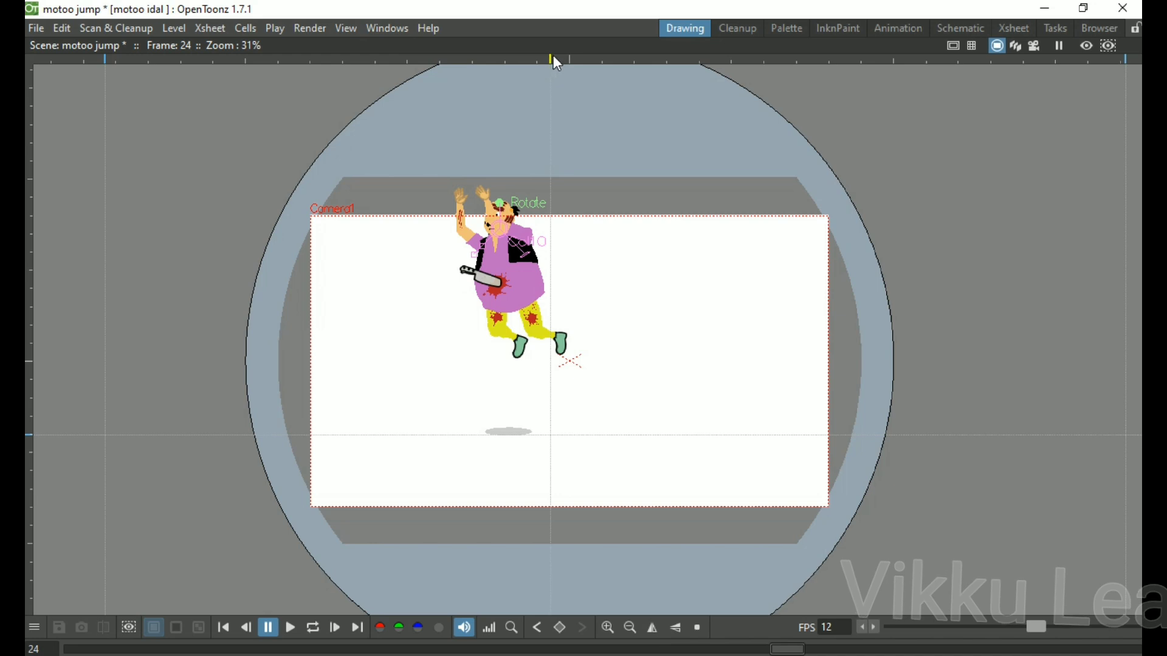
drag(553, 58, 1028, 50)
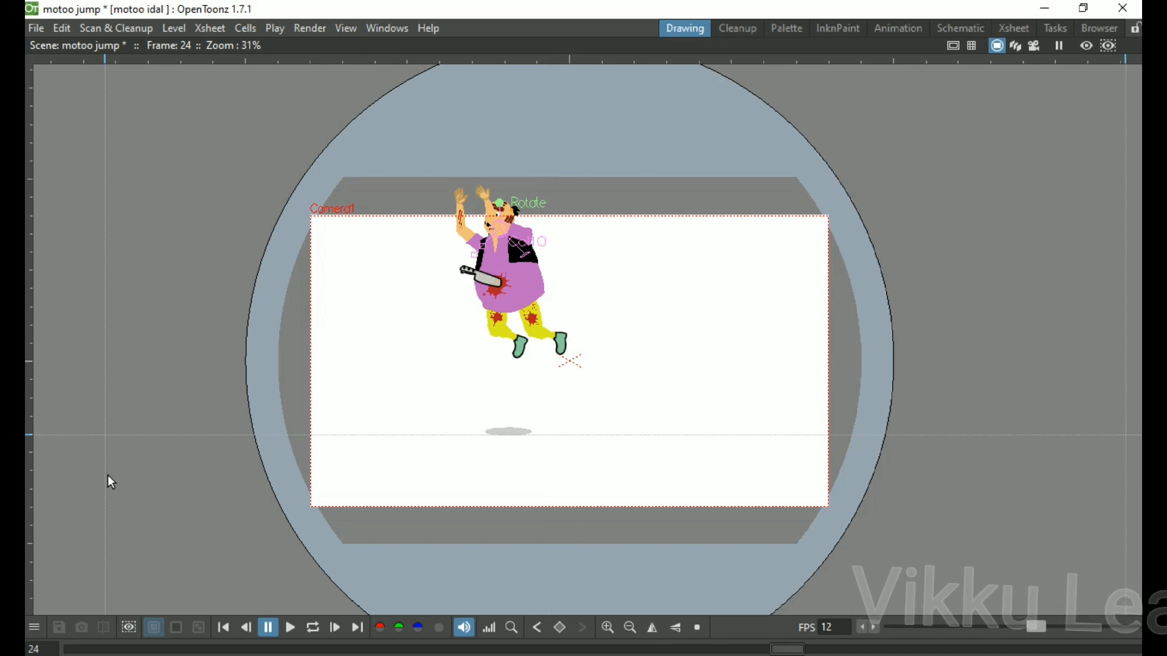
drag(28, 434, 98, 654)
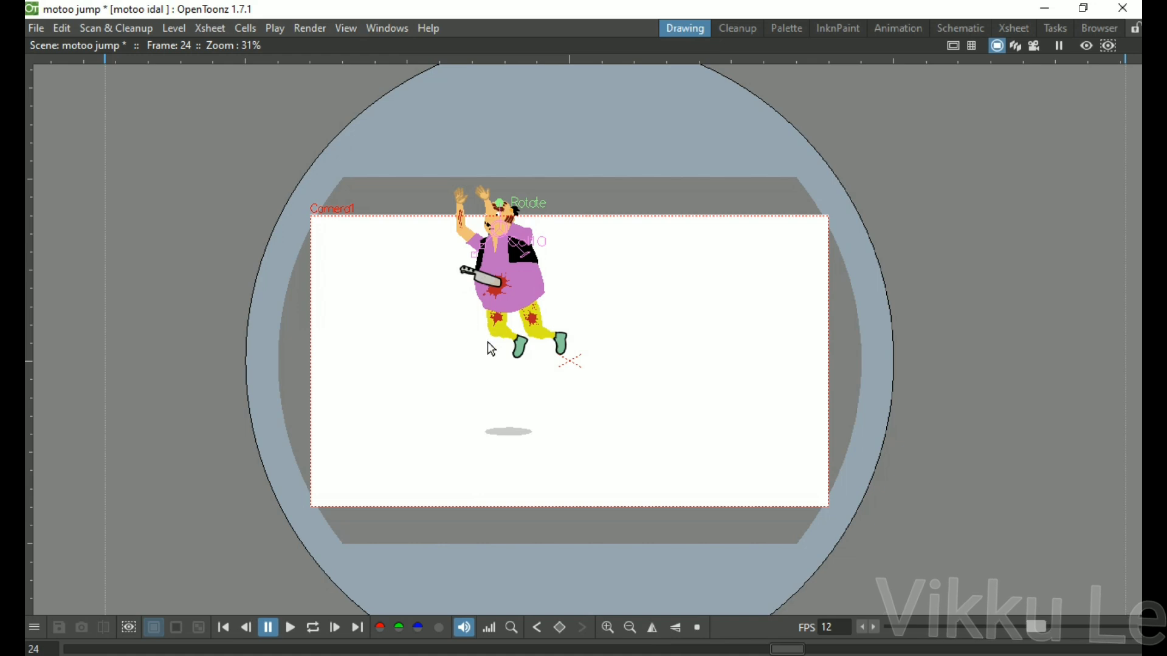
Play the animation in a loop to review the character's jump, and stop it.
scroll(496, 344, up, 3)
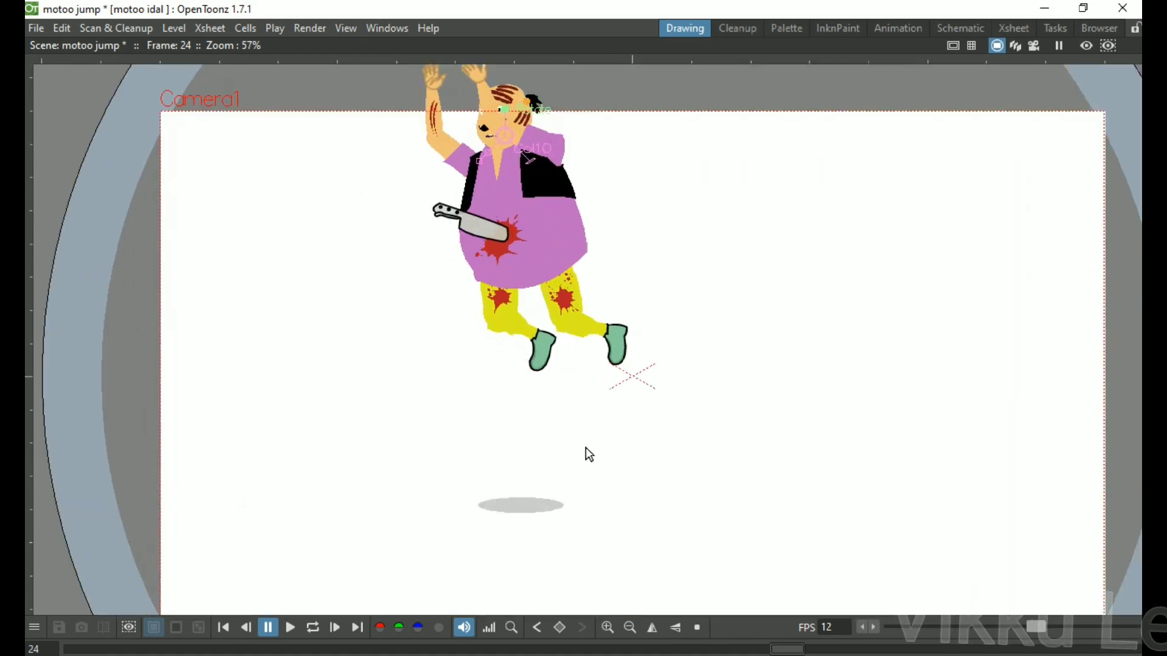
drag(586, 454, 512, 391)
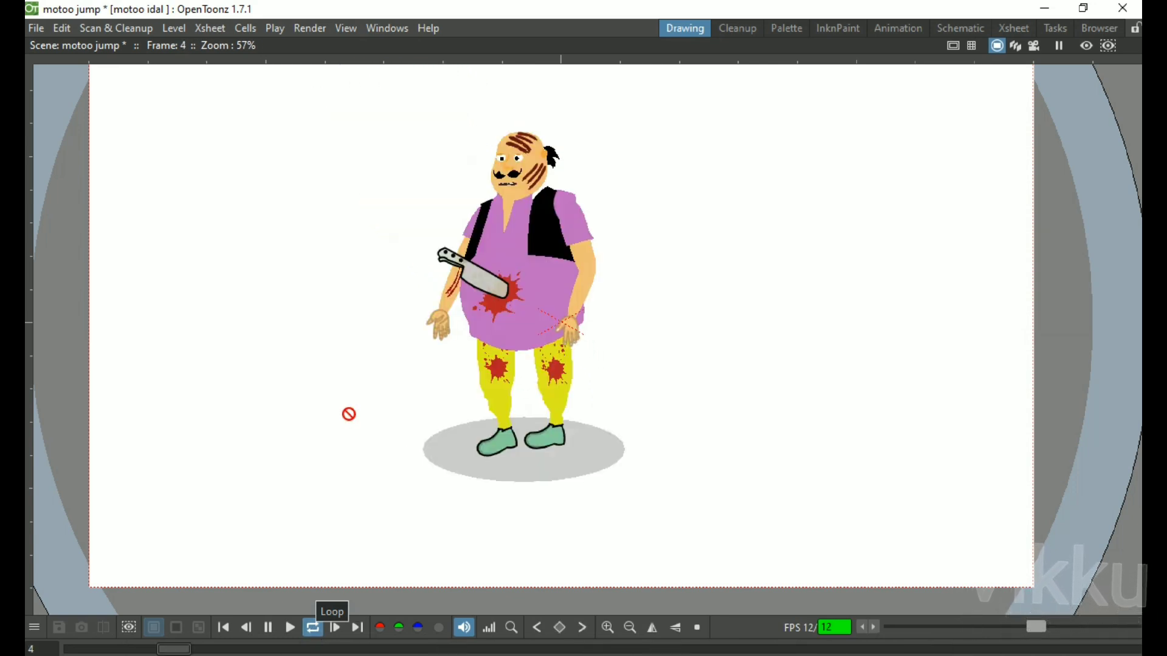
click(290, 627)
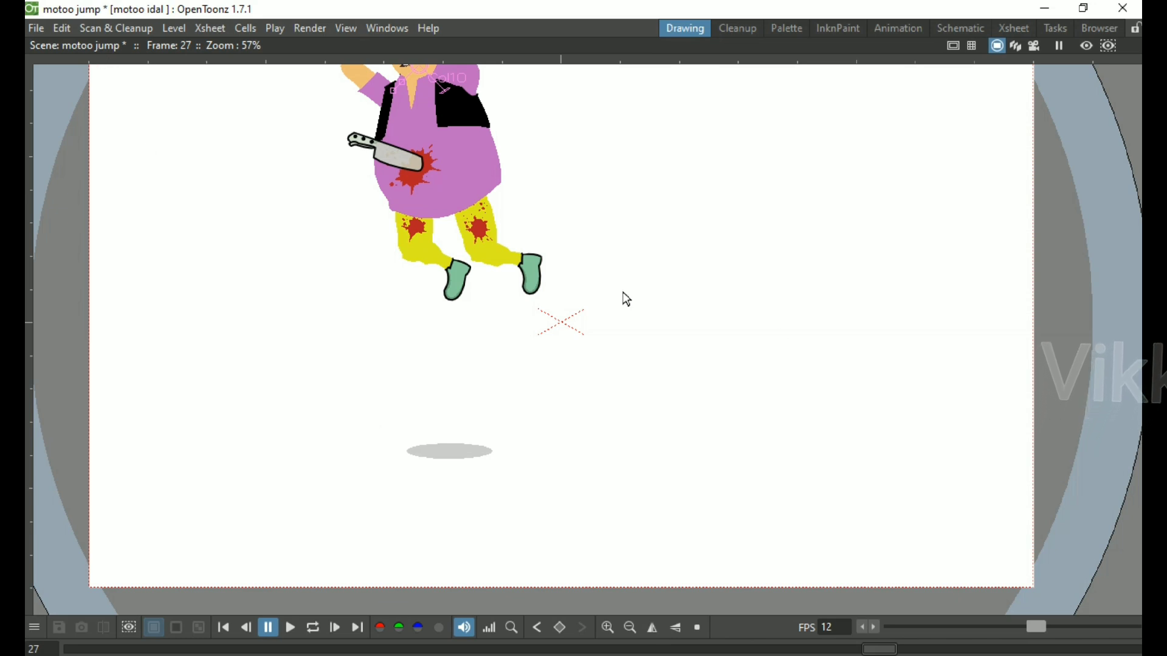
Save the scene under the new name "motoo flying" in the motoo idal project's scenes folder.
click(37, 26)
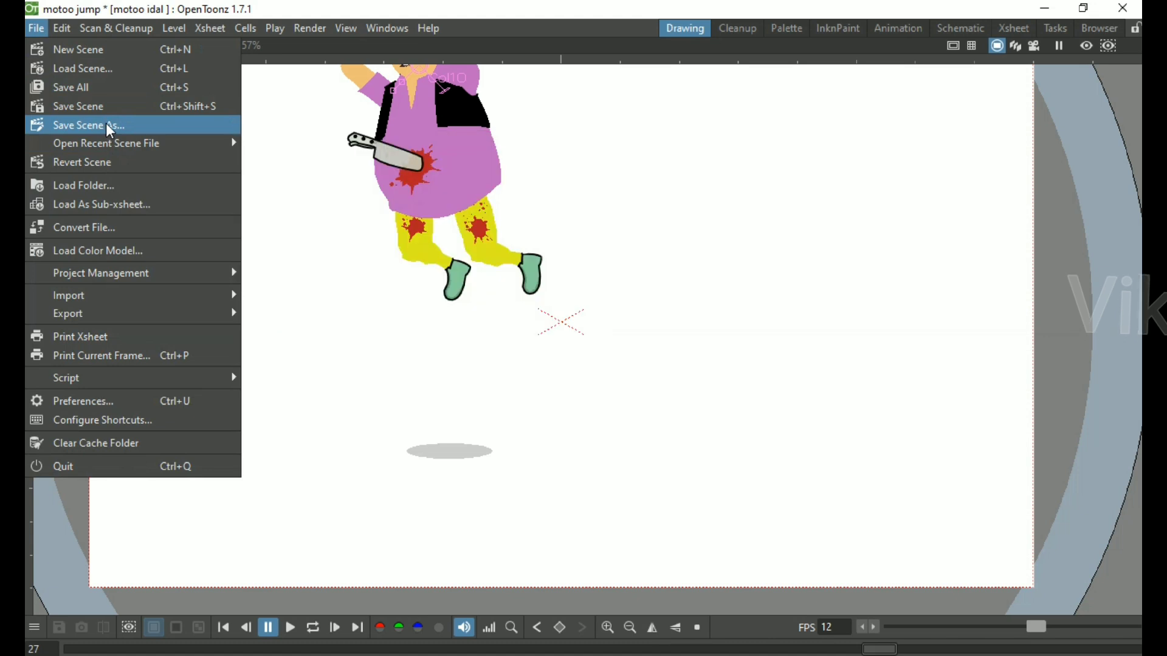
click(111, 126)
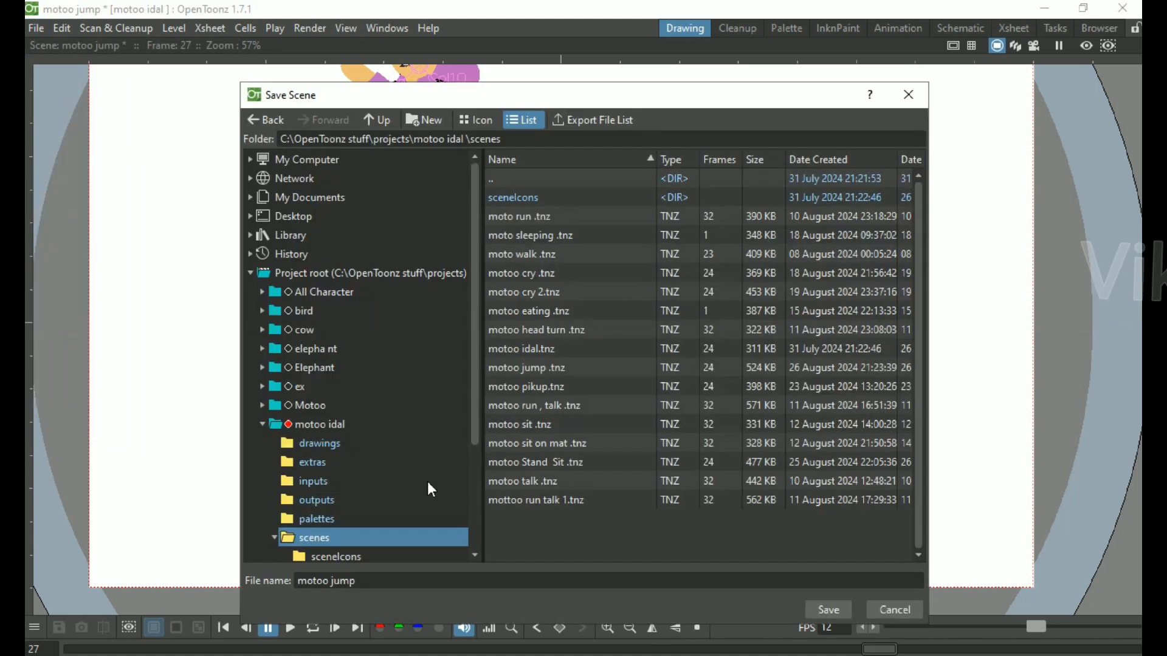
click(409, 581)
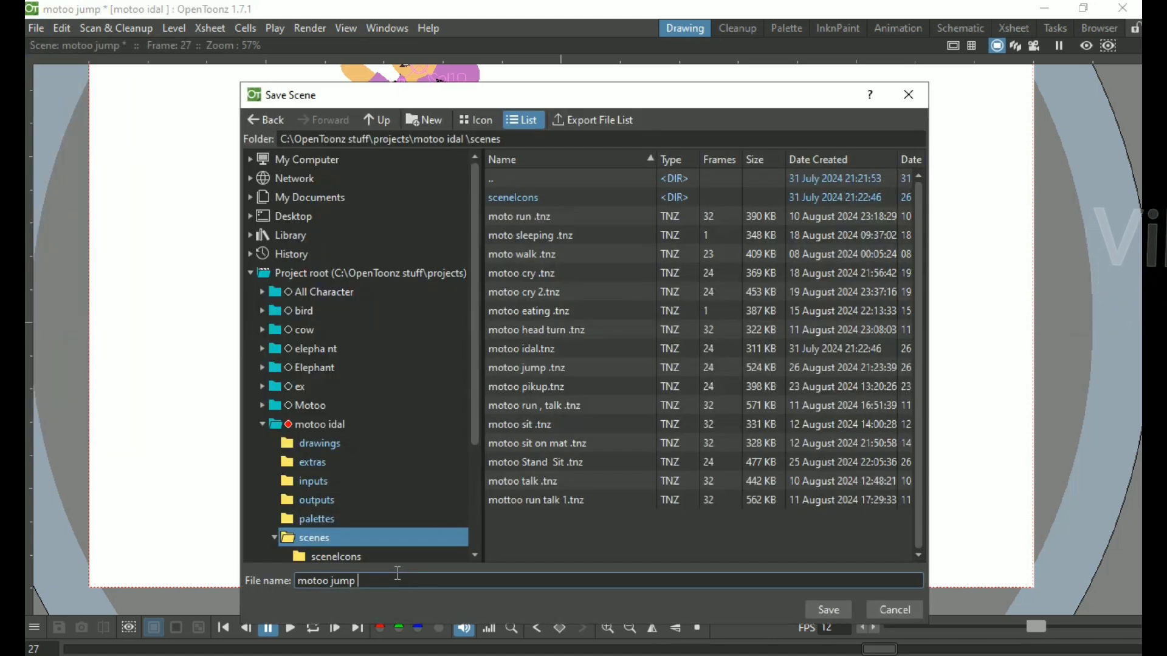
key(BackSpace)
key(BackSpace)
key(BackSpace)
key(BackSpace)
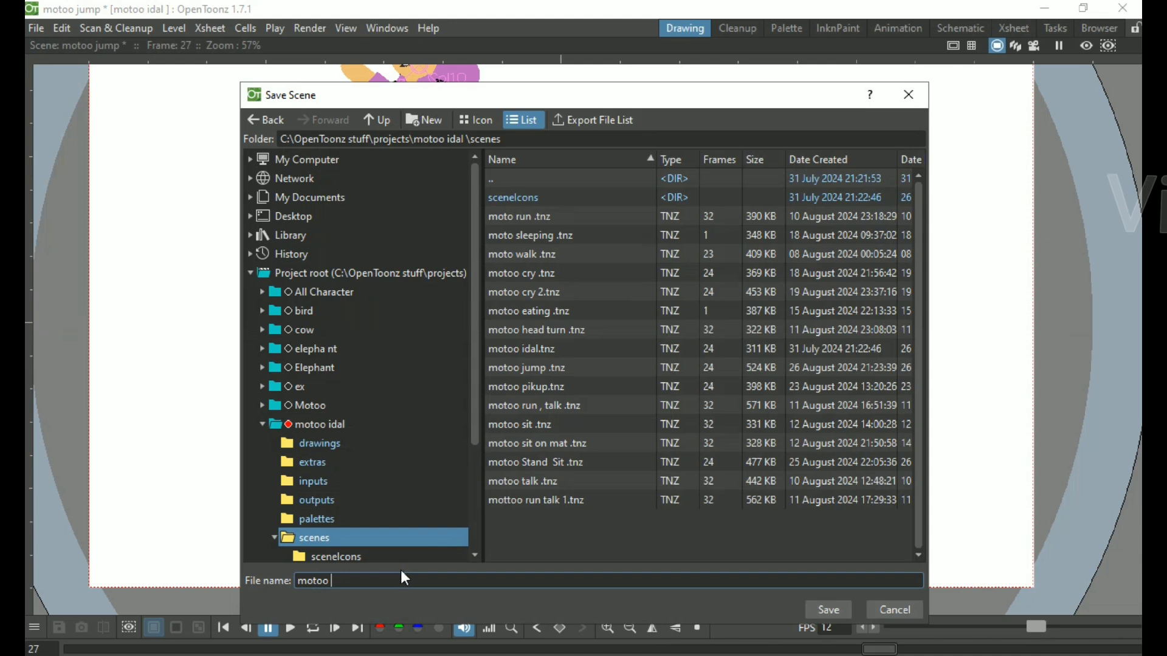
text(fl)
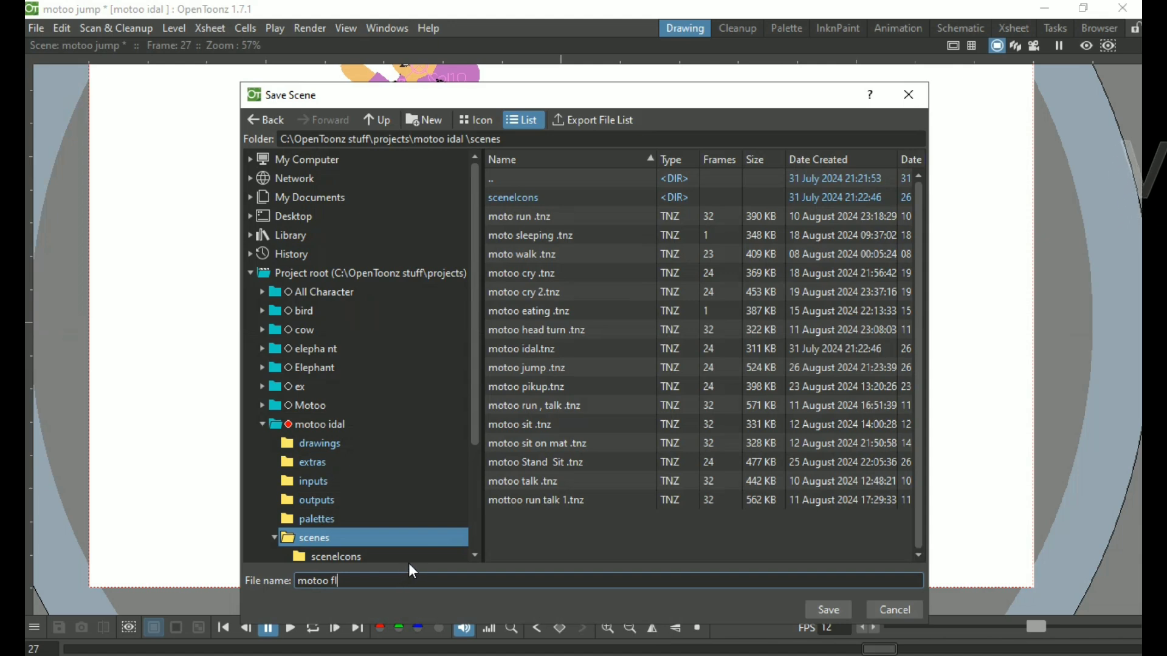
text(y i)
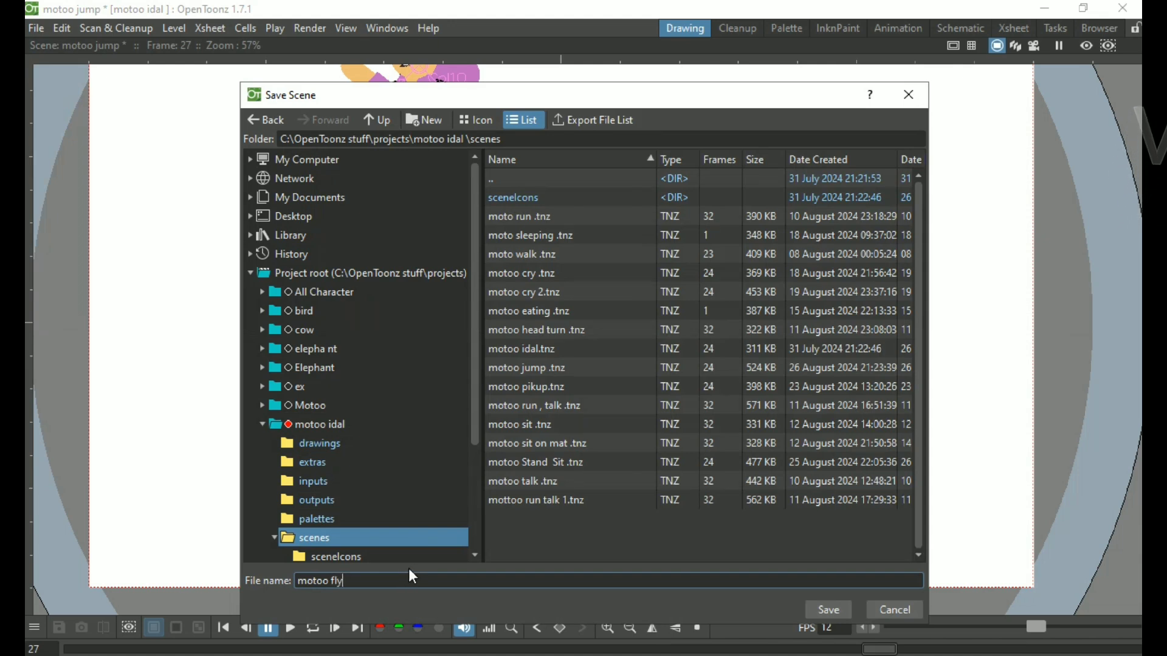
text(ng)
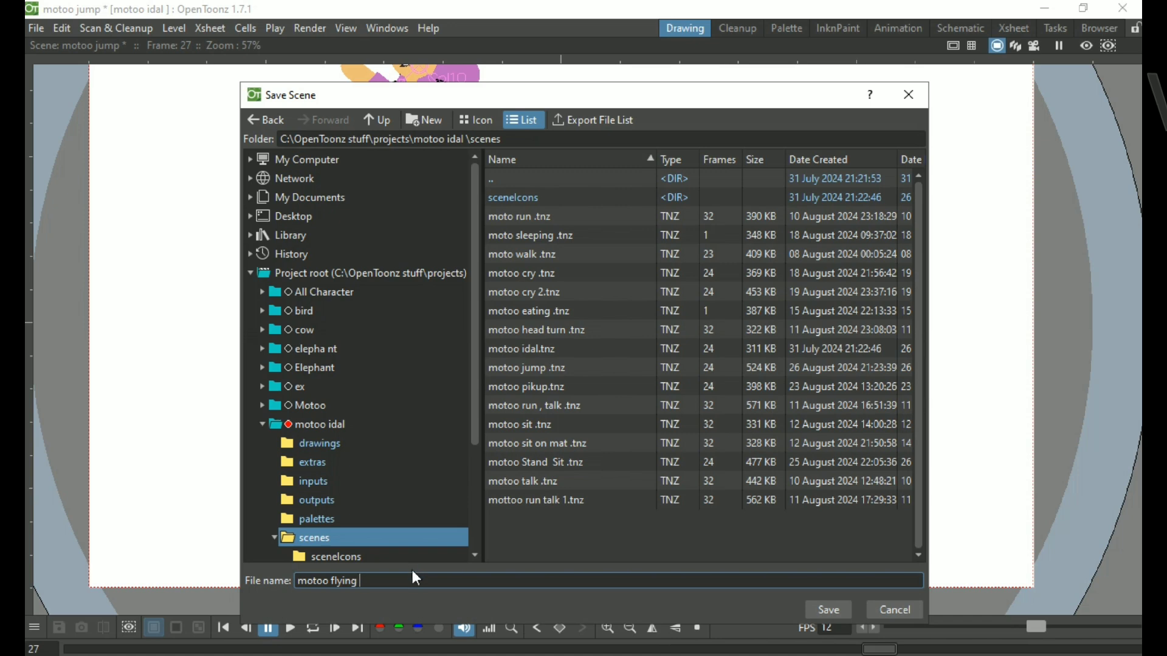
click(841, 609)
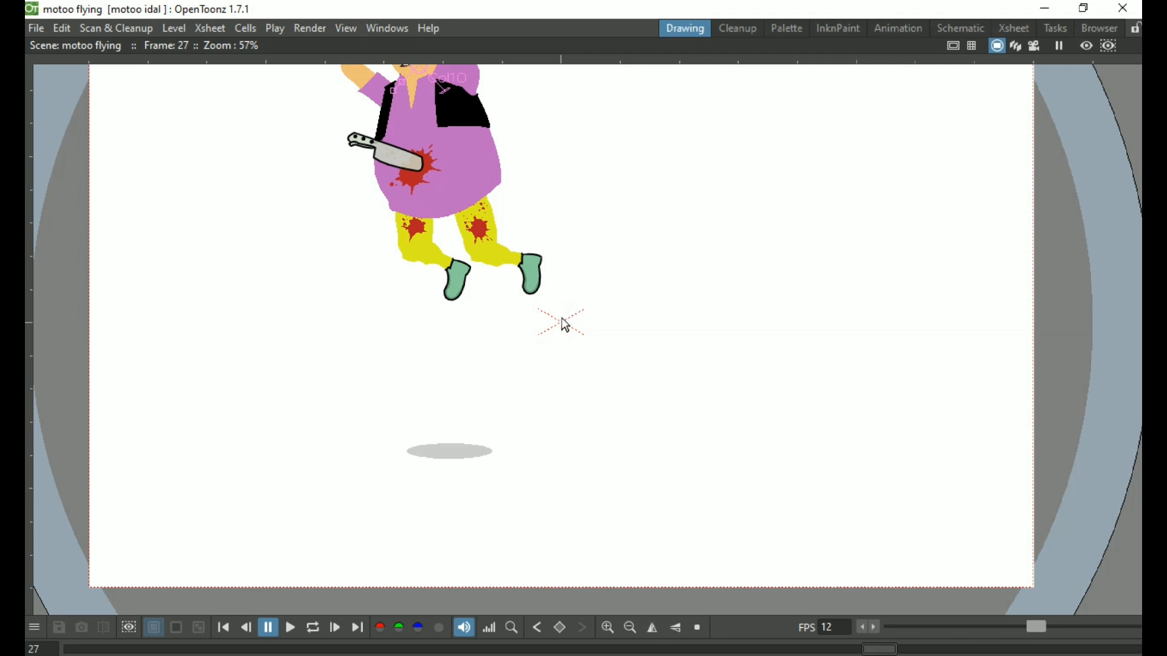
key(space)
drag(600, 319, 611, 480)
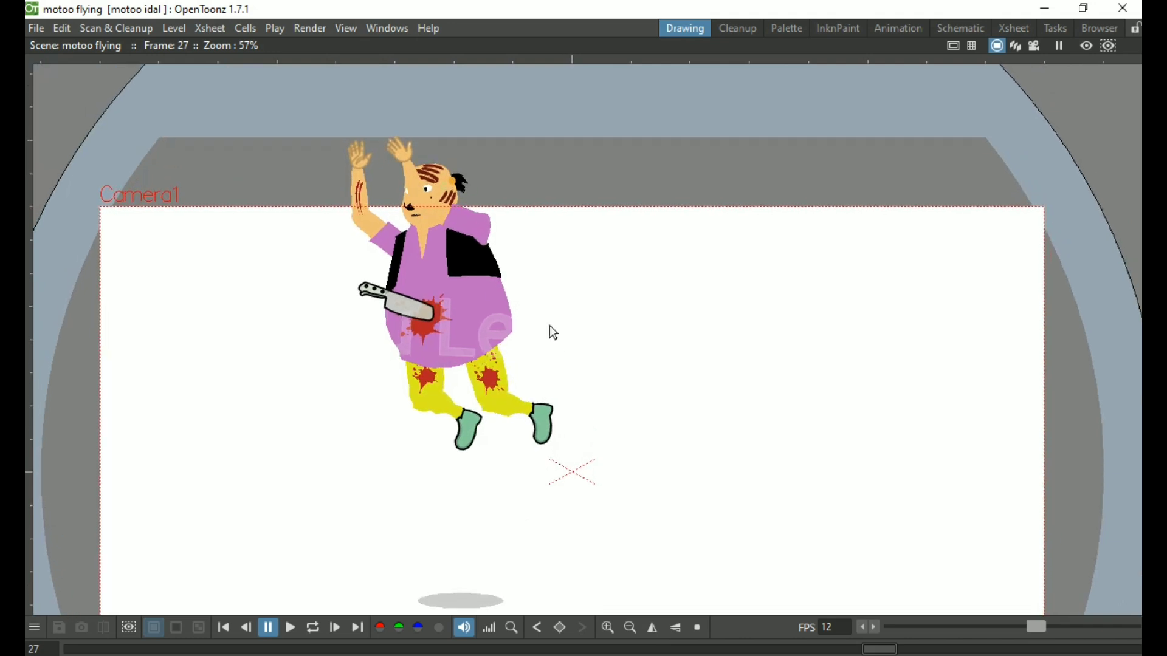